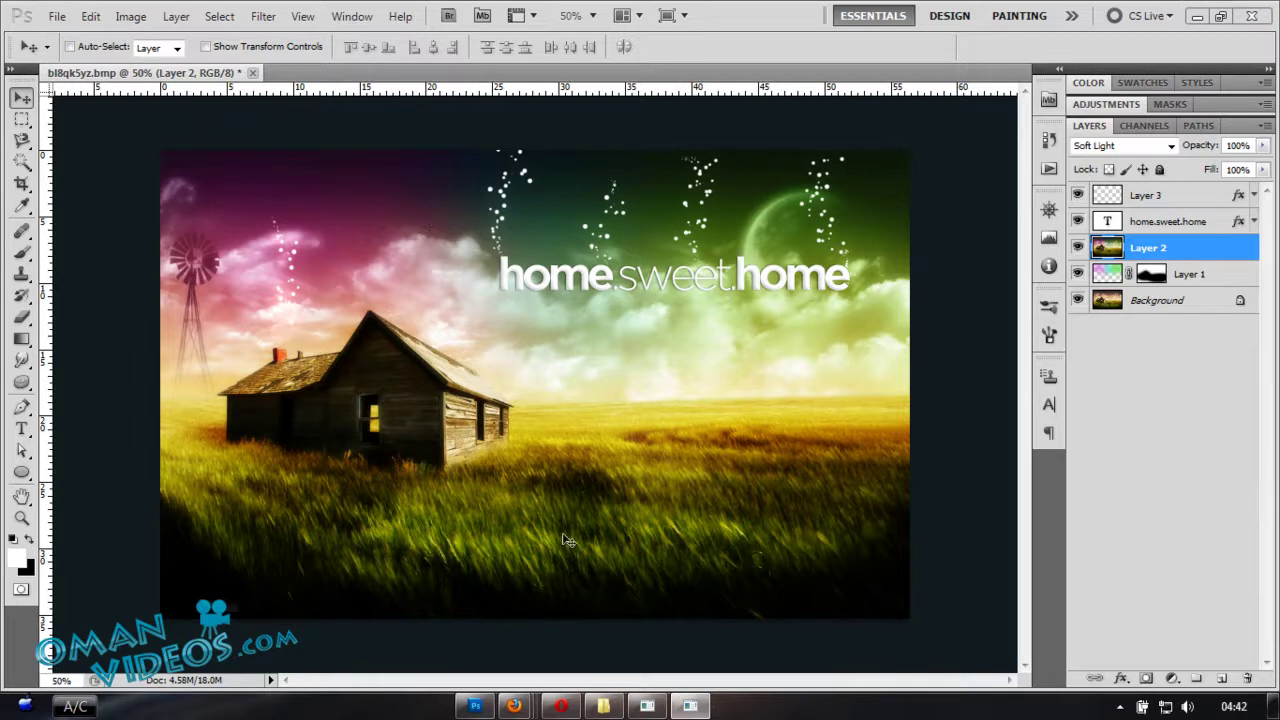
- Preview the Background layer alone by hiding the other layers, then show them again
click(1190, 302)
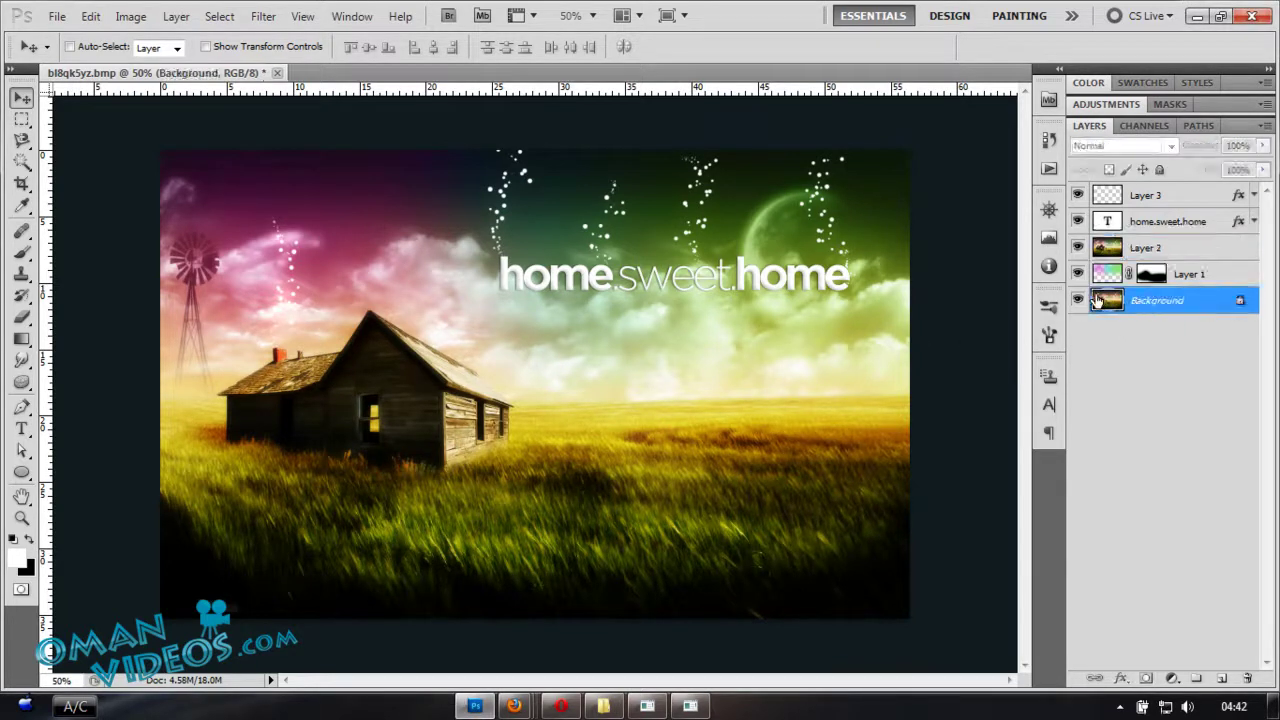
alt+click(1078, 300)
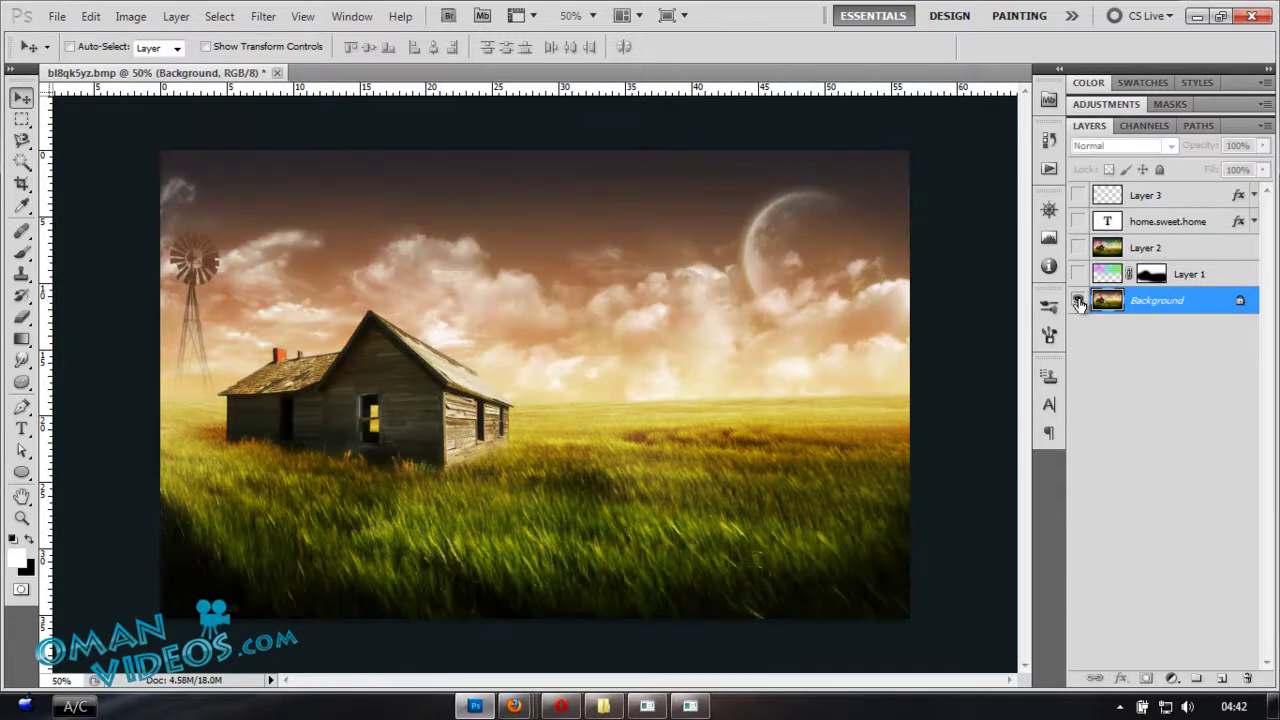
alt+click(1078, 301)
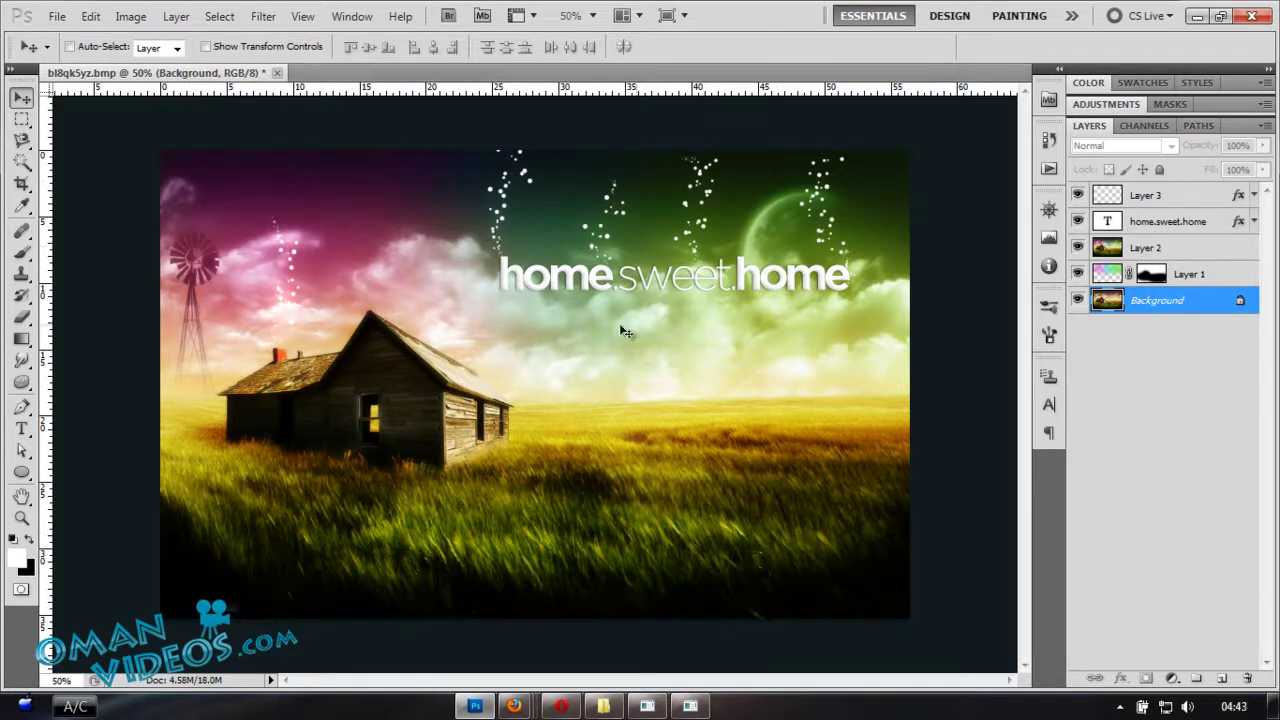
- Duplicate the farmhouse Background layer into a new document
right_click(1213, 305)
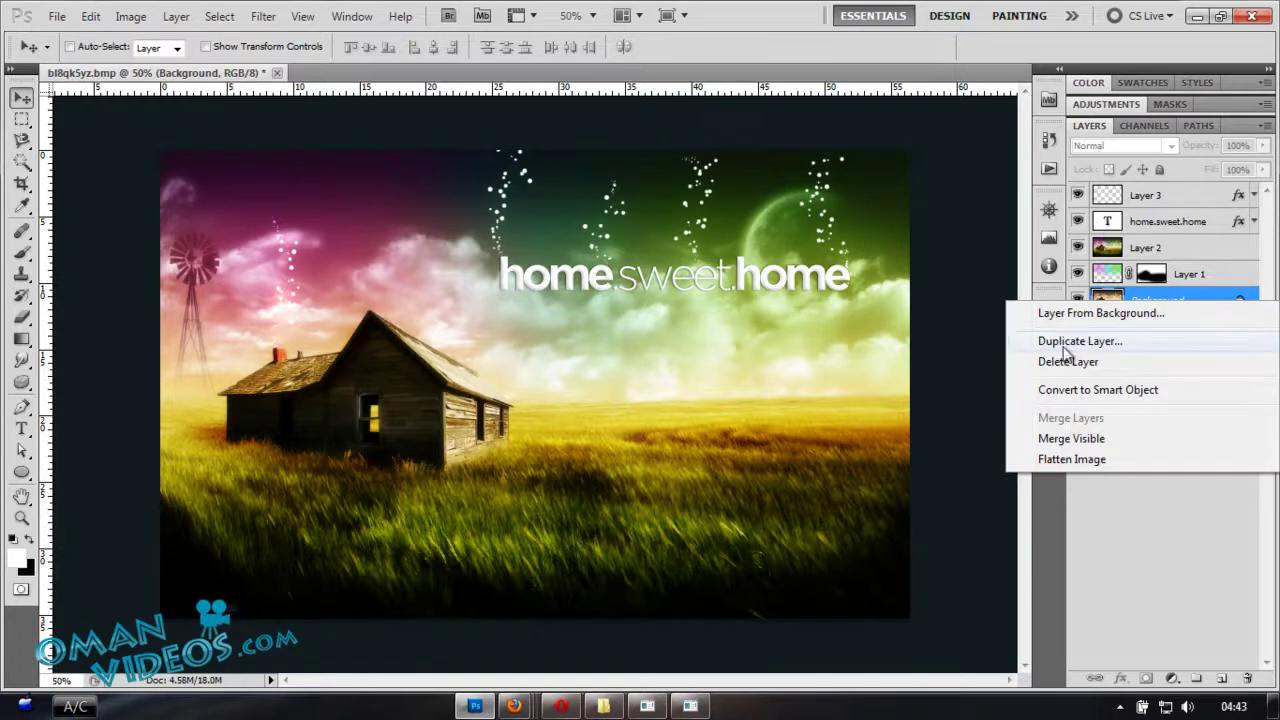
click(1134, 340)
click(615, 282)
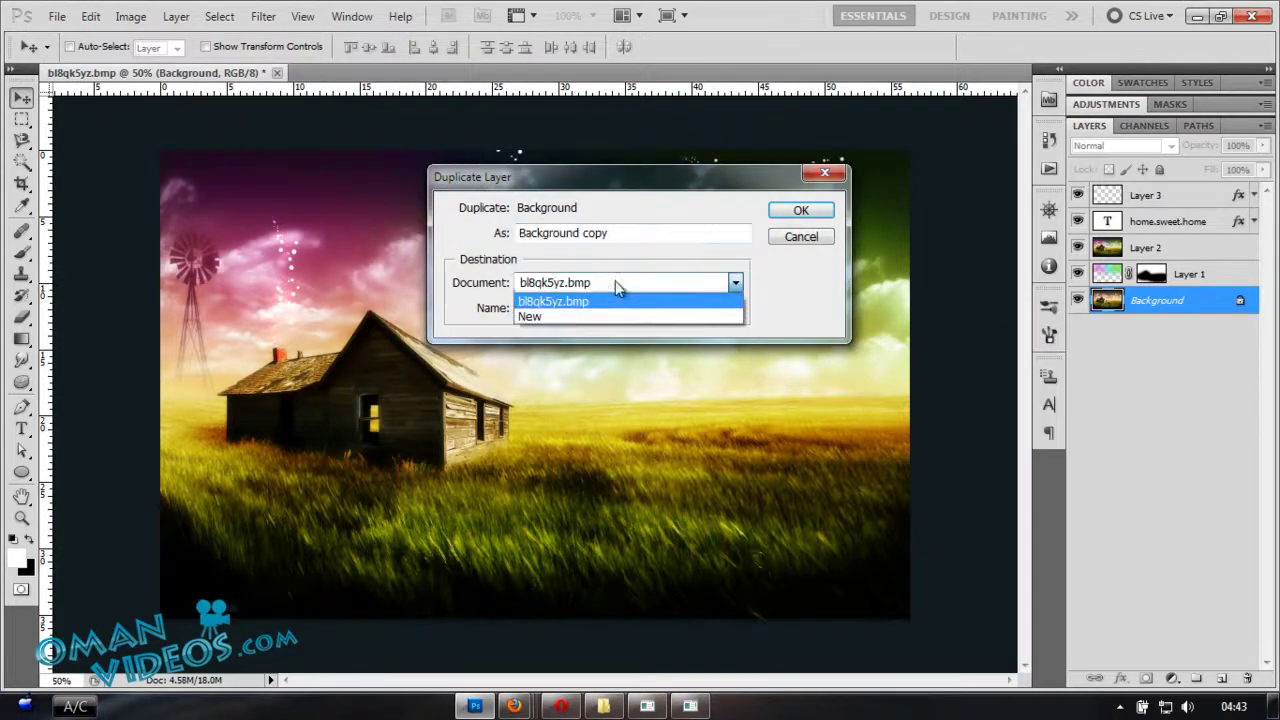
click(556, 316)
click(800, 210)
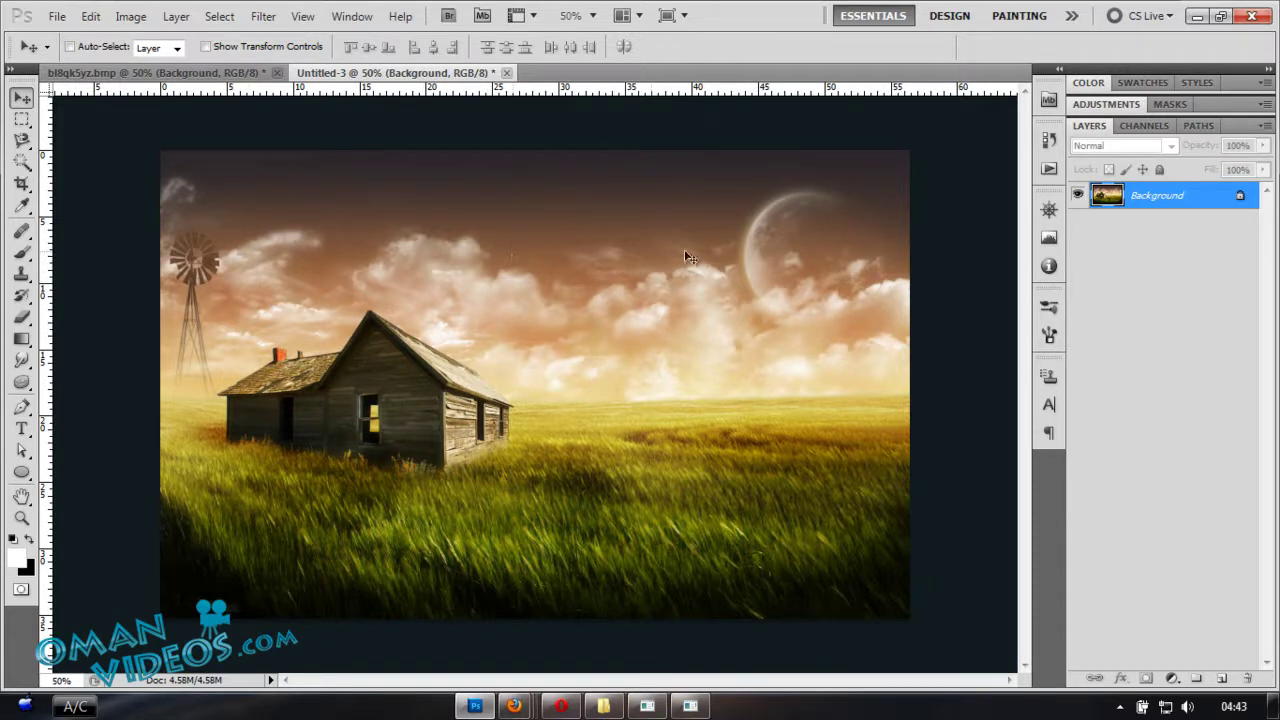
- Add an empty layer and set up a soft round brush at 0% hardness, 236 px
click(1221, 678)
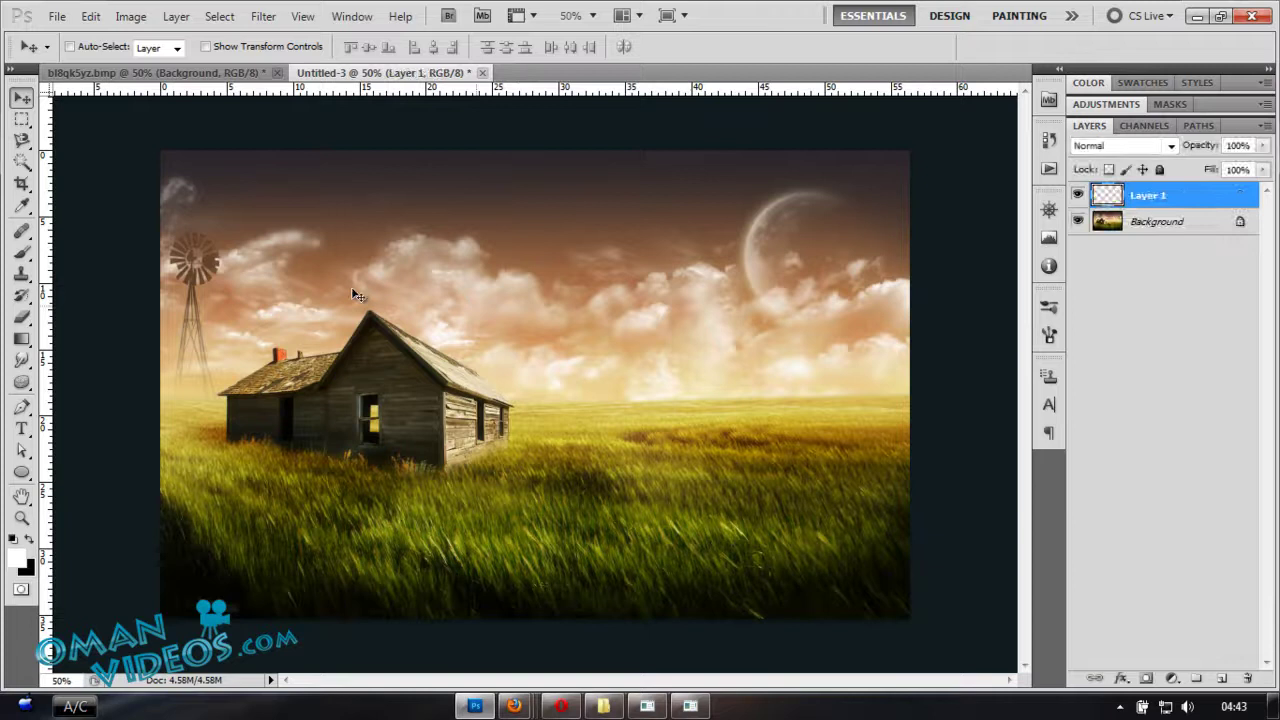
click(22, 252)
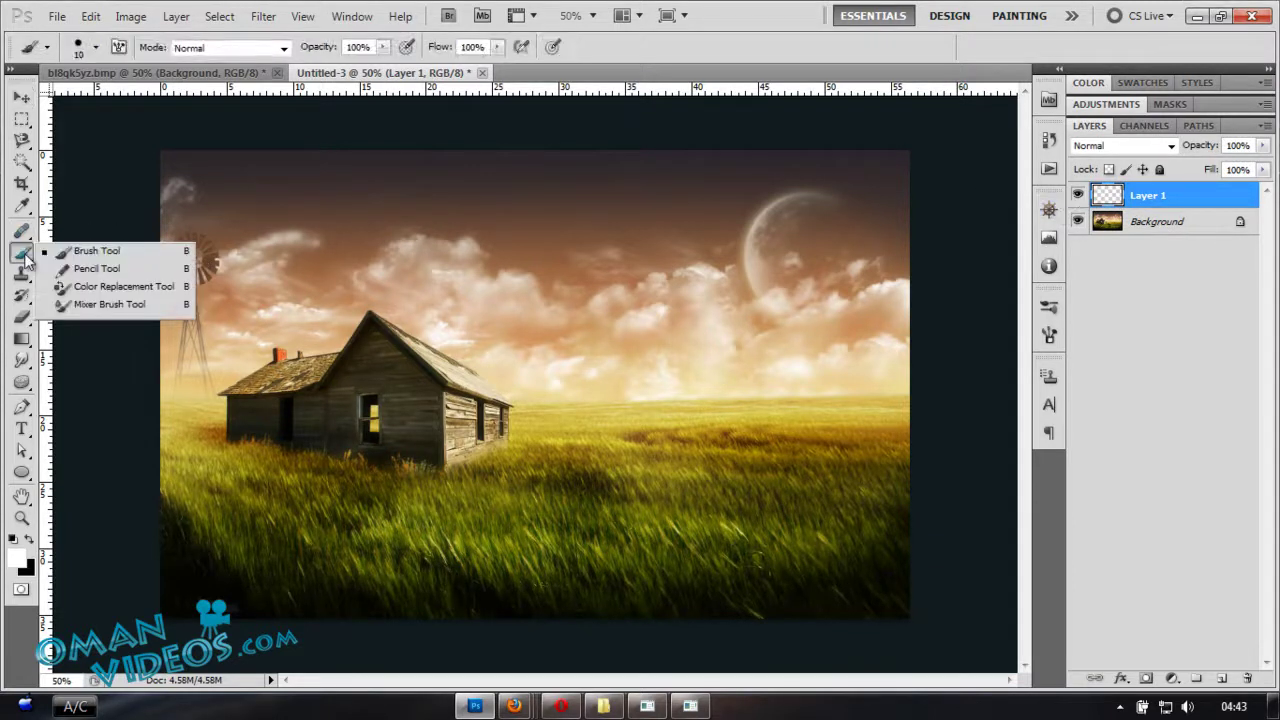
click(76, 252)
right_click(655, 293)
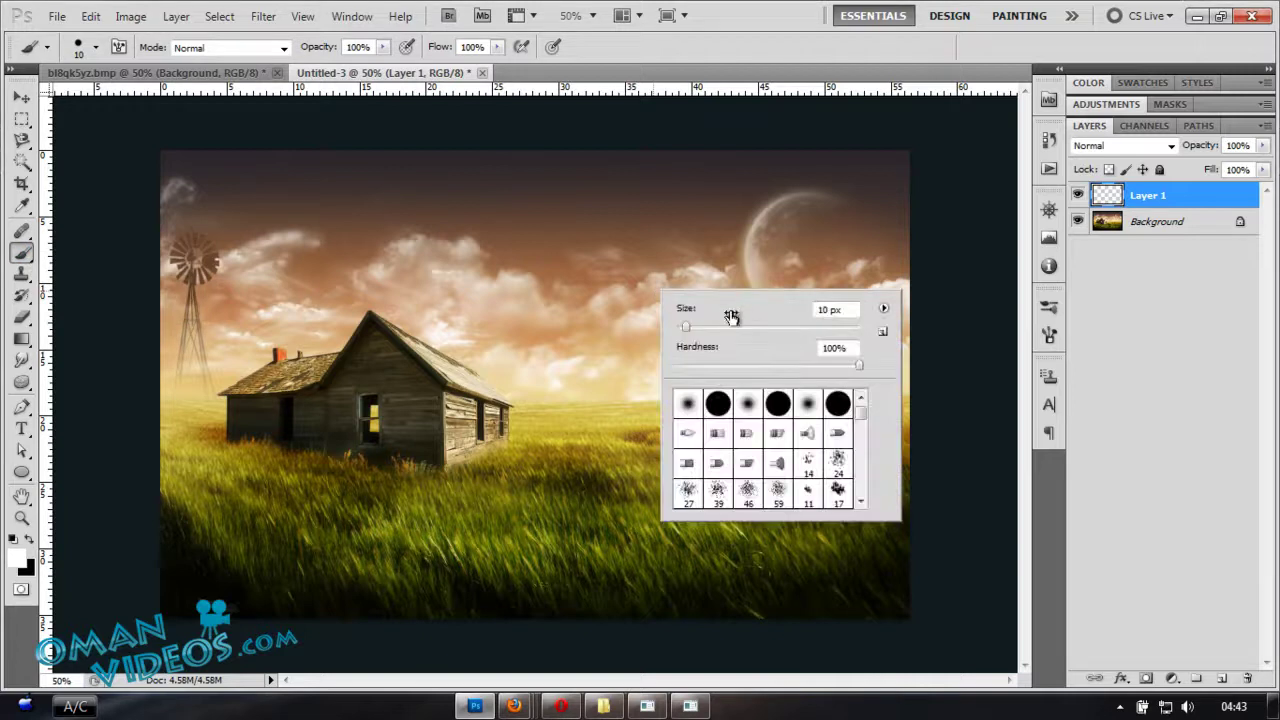
drag(855, 365, 676, 366)
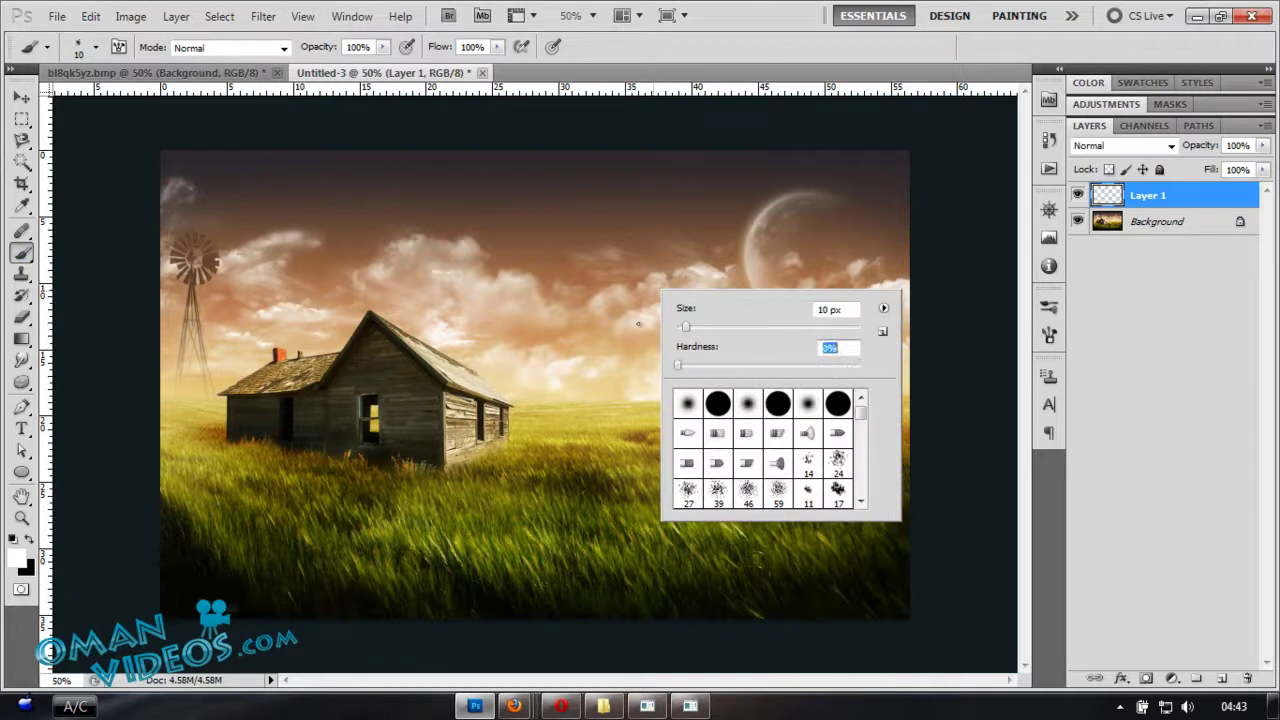
click(718, 402)
mouse_move(857, 366)
mouse_down()
mouse_move(678, 368)
mouse_move(760, 329)
mouse_move(817, 328)
mouse_up()
click(742, 68)
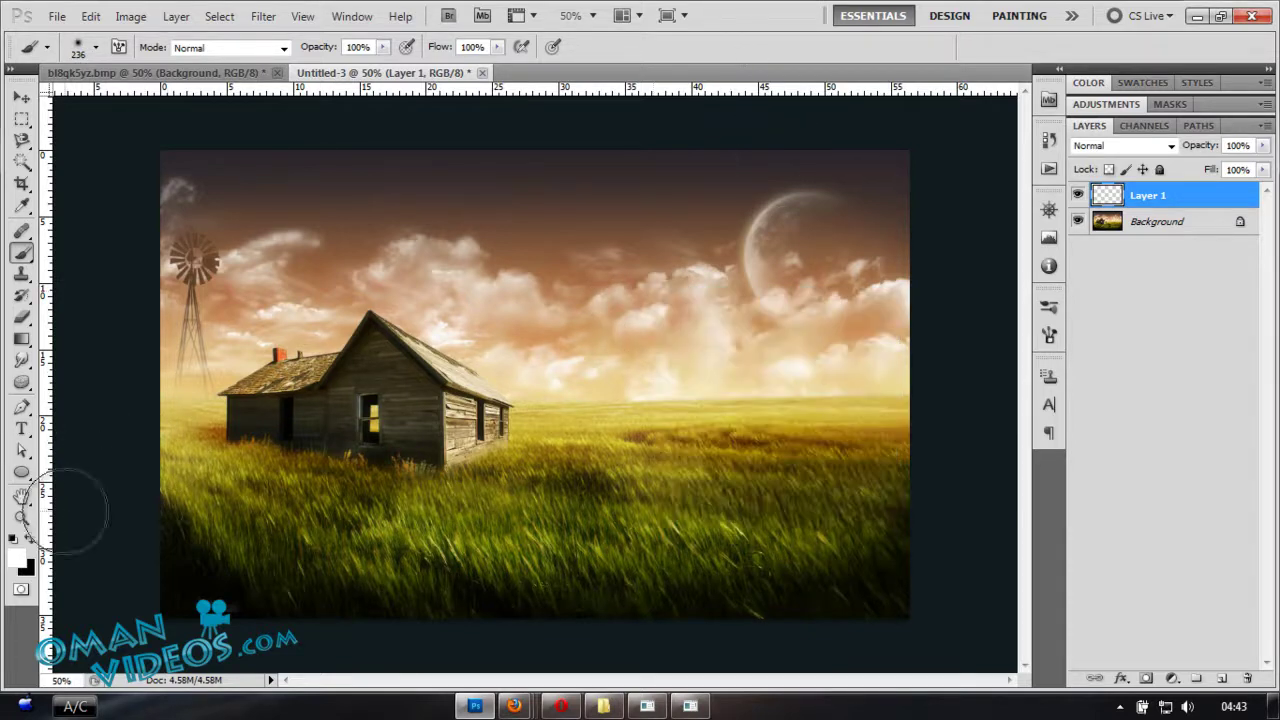
- Set the foreground colour to a bright cyan
click(19, 558)
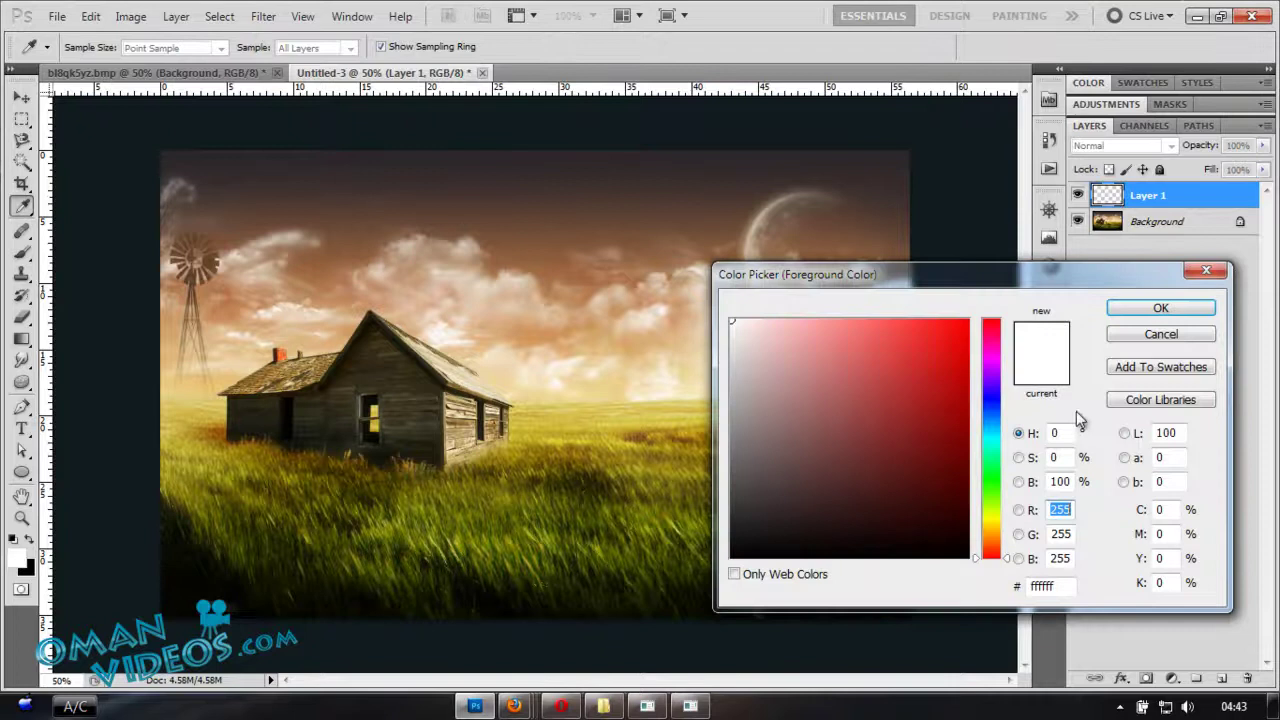
drag(997, 440, 1003, 517)
mouse_move(891, 369)
mouse_down()
mouse_move(980, 302)
mouse_move(940, 391)
mouse_up()
drag(998, 517, 999, 440)
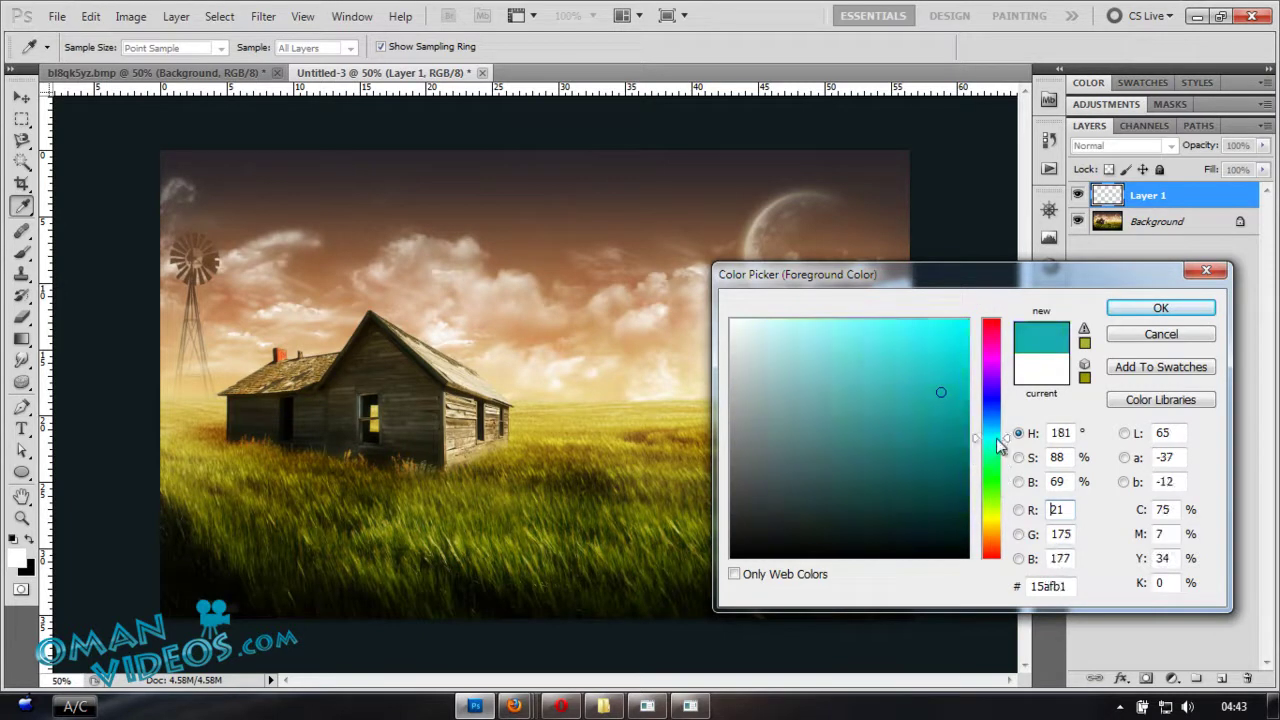
click(966, 320)
click(1160, 307)
- Paint cyan over the upper-right sky with the brush flow lowered to 56%
key(b)
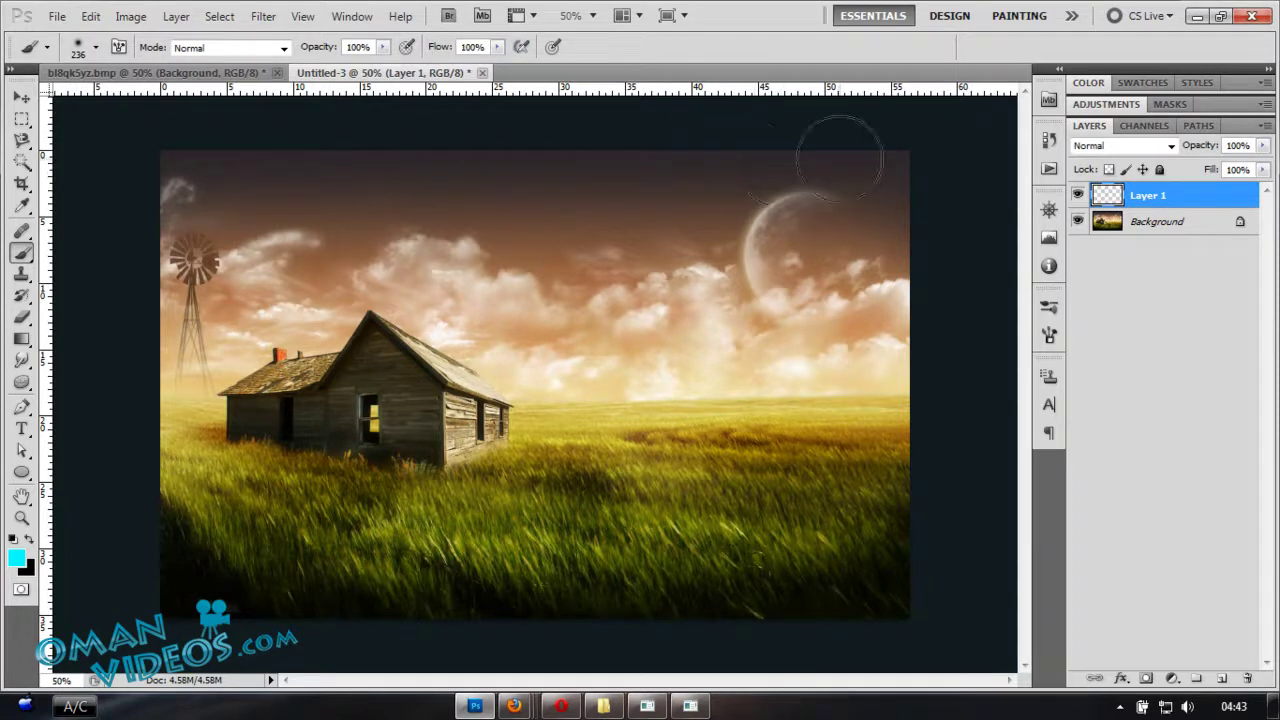
mouse_move(837, 143)
mouse_down()
mouse_move(715, 264)
mouse_move(843, 286)
mouse_up()
key(ctrl+z)
drag(453, 55, 404, 55)
mouse_move(790, 158)
mouse_down()
mouse_move(770, 195)
mouse_move(715, 247)
mouse_move(890, 192)
mouse_move(766, 305)
mouse_move(911, 336)
mouse_move(780, 375)
mouse_up()
- Paint a bright green band across the upper-left sky
click(17, 557)
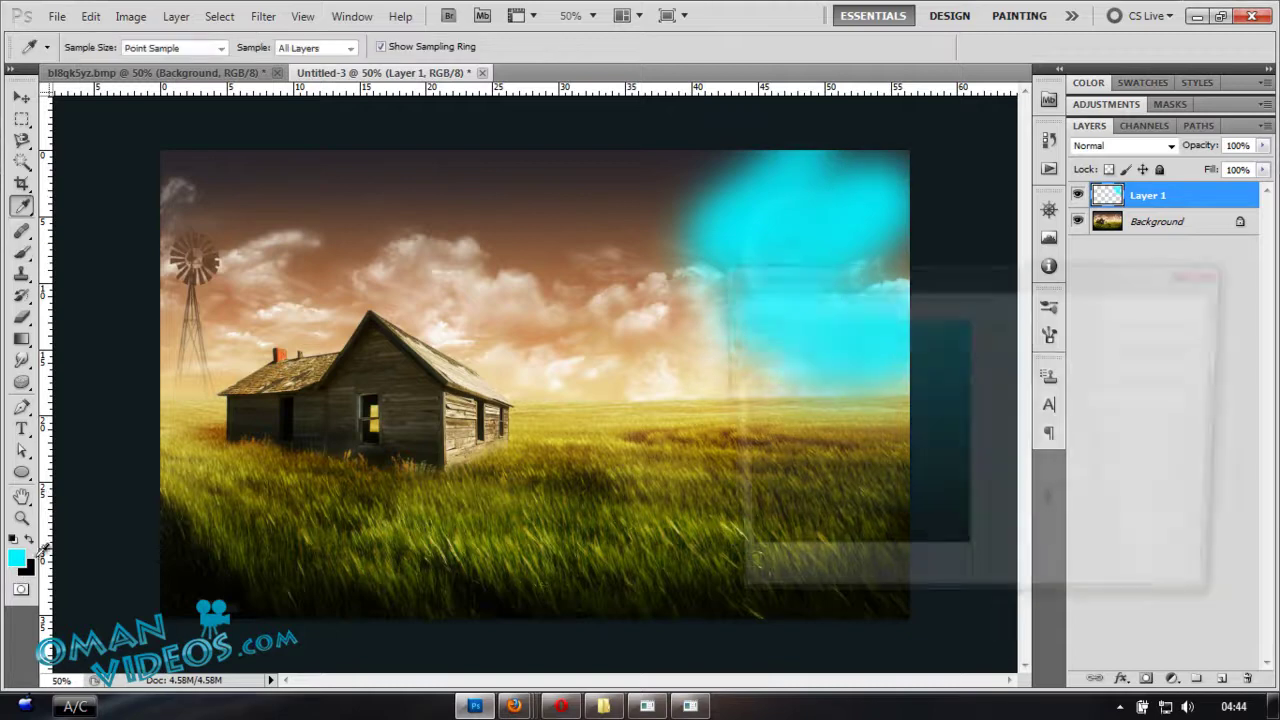
click(991, 486)
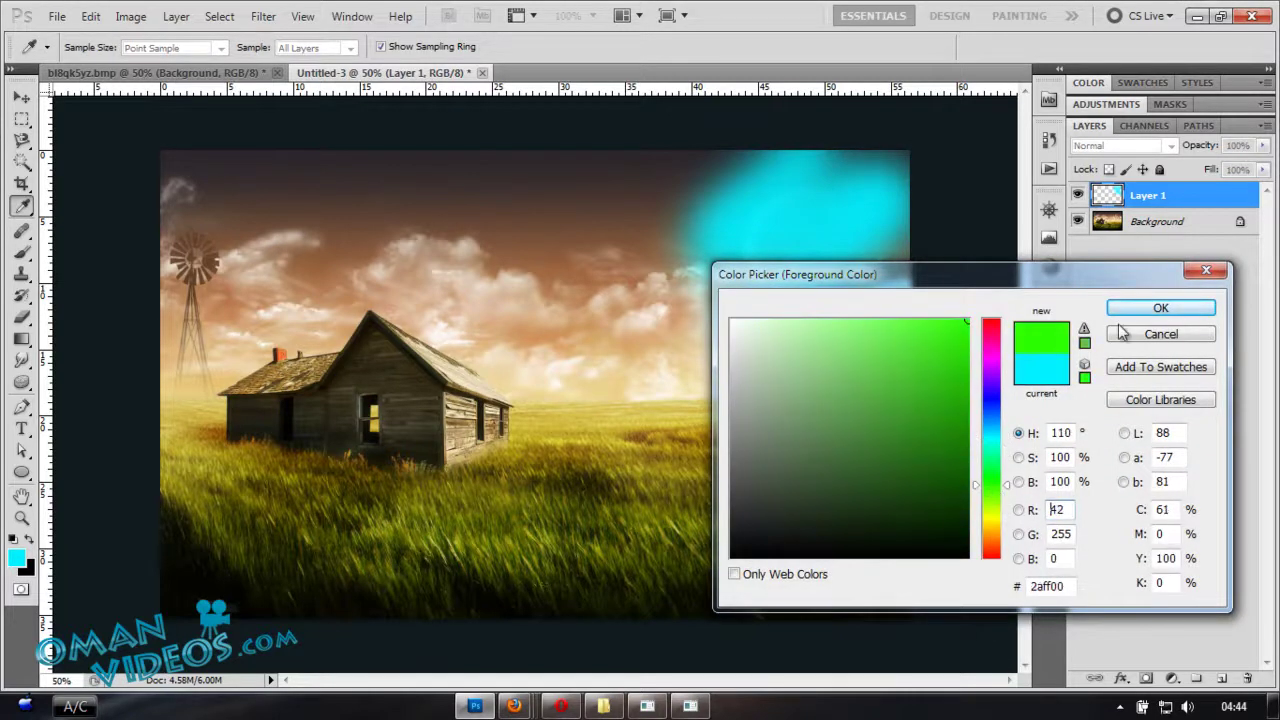
click(1125, 310)
mouse_move(180, 165)
mouse_down()
mouse_move(235, 178)
mouse_move(313, 255)
mouse_move(400, 282)
mouse_move(345, 215)
mouse_up()
- Paint a magenta band across the middle of the sky
click(17, 560)
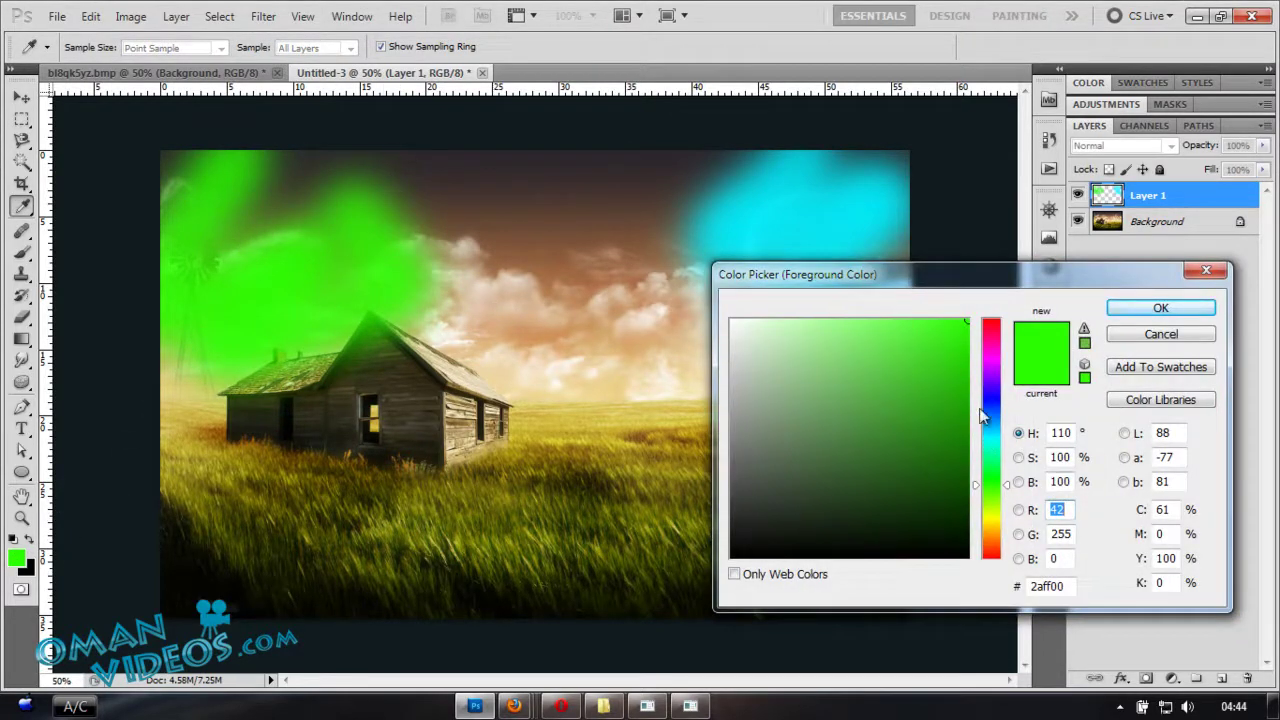
drag(988, 500, 990, 368)
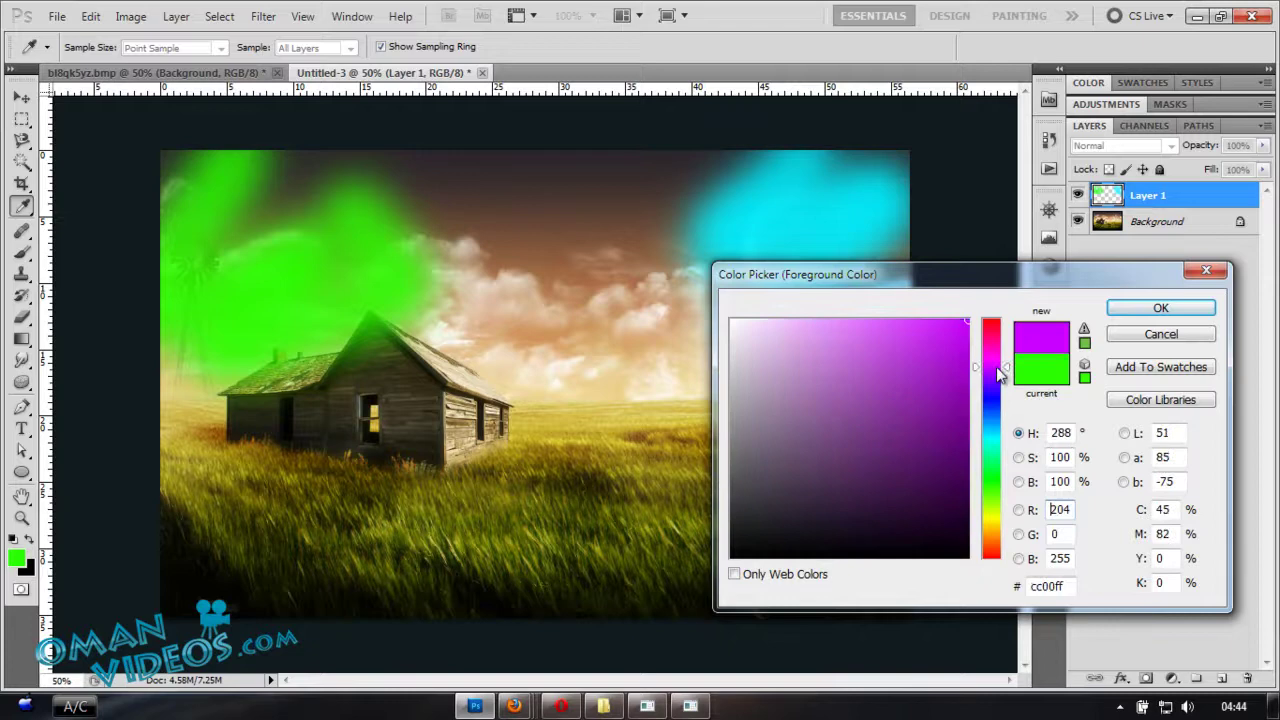
click(1160, 308)
key(b)
mouse_move(480, 165)
mouse_down()
mouse_move(623, 366)
mouse_move(605, 255)
mouse_up()
- Paint a warm yellow band down the centre of the sky
click(16, 557)
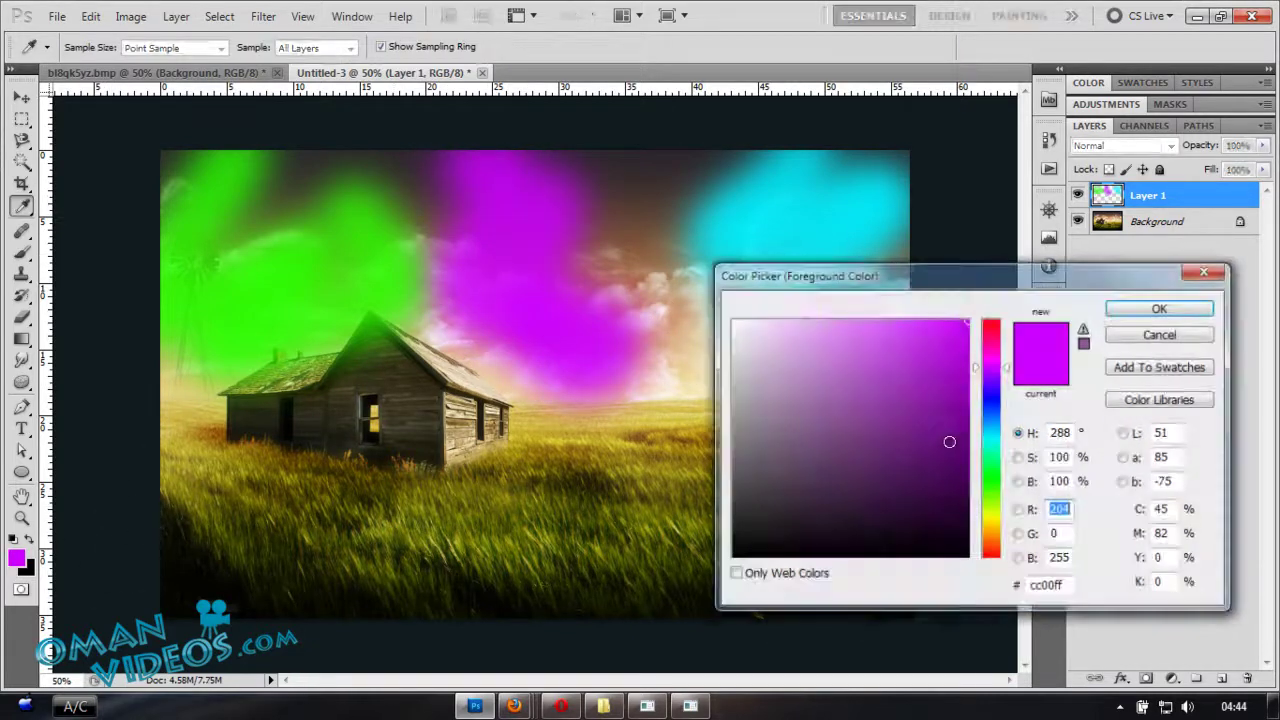
click(993, 524)
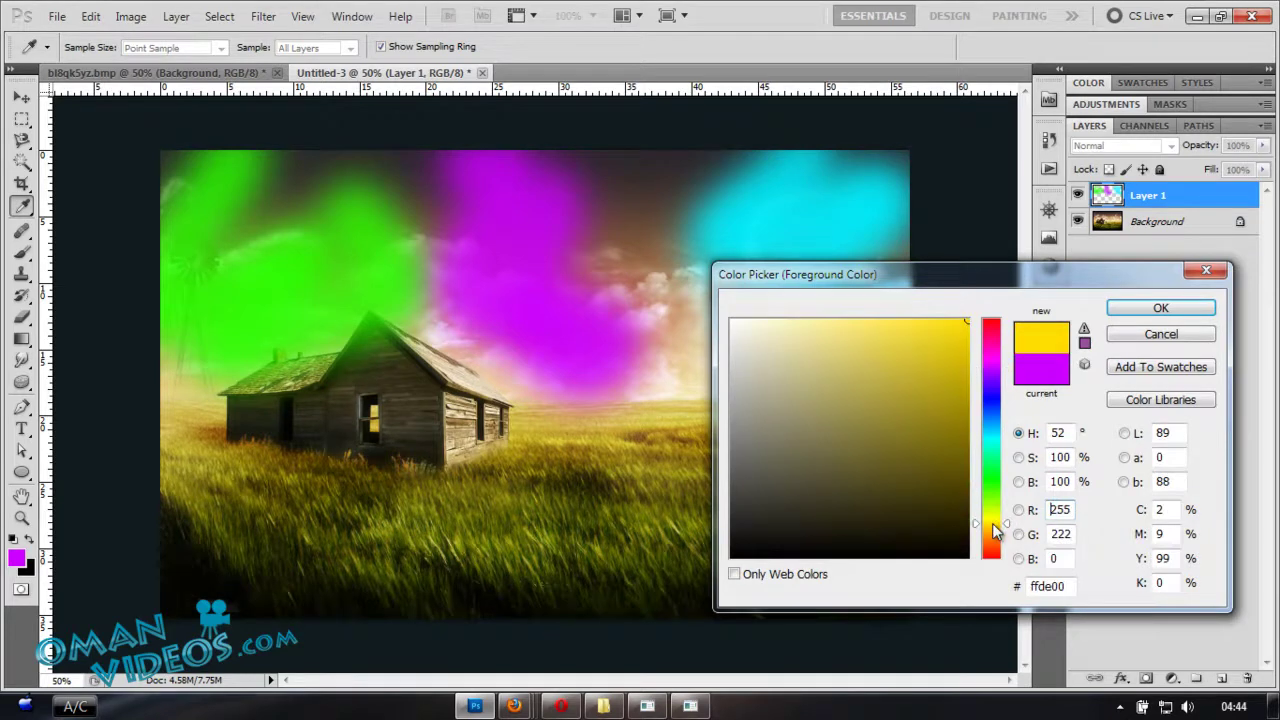
drag(993, 524, 993, 526)
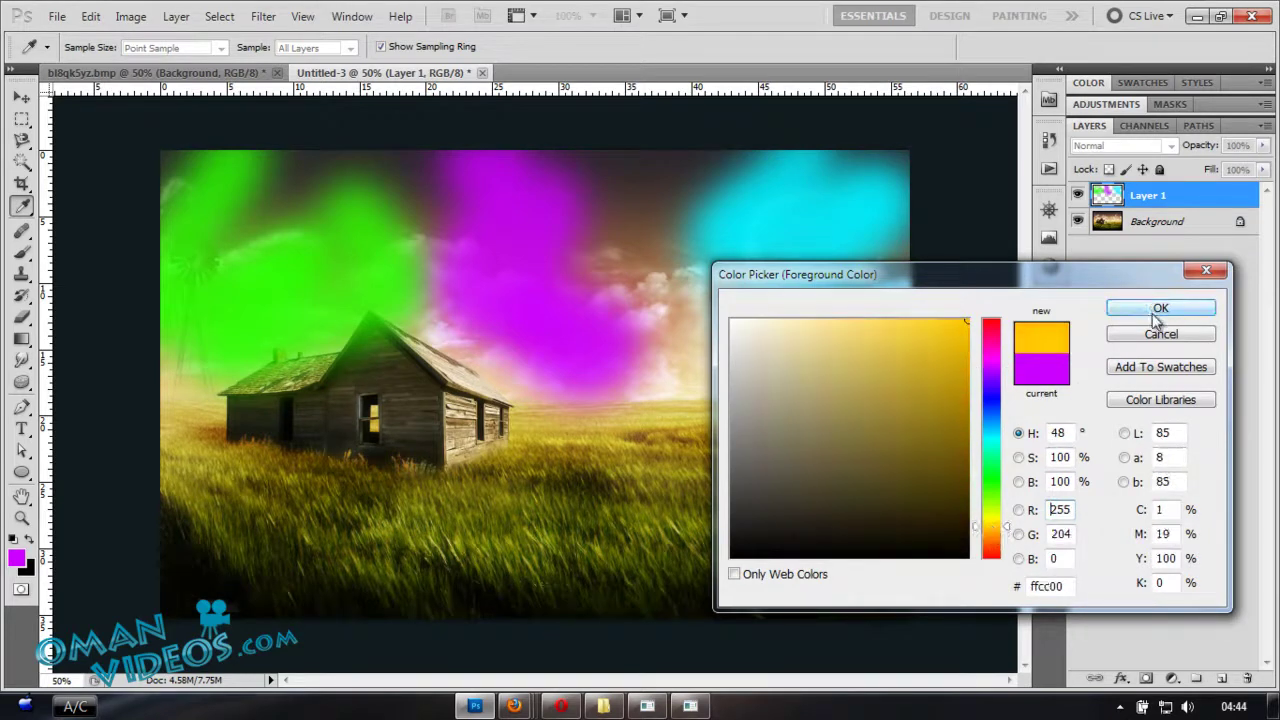
click(1157, 318)
key(b)
mouse_move(625, 180)
mouse_down()
mouse_move(666, 223)
mouse_move(636, 292)
mouse_move(736, 370)
mouse_up()
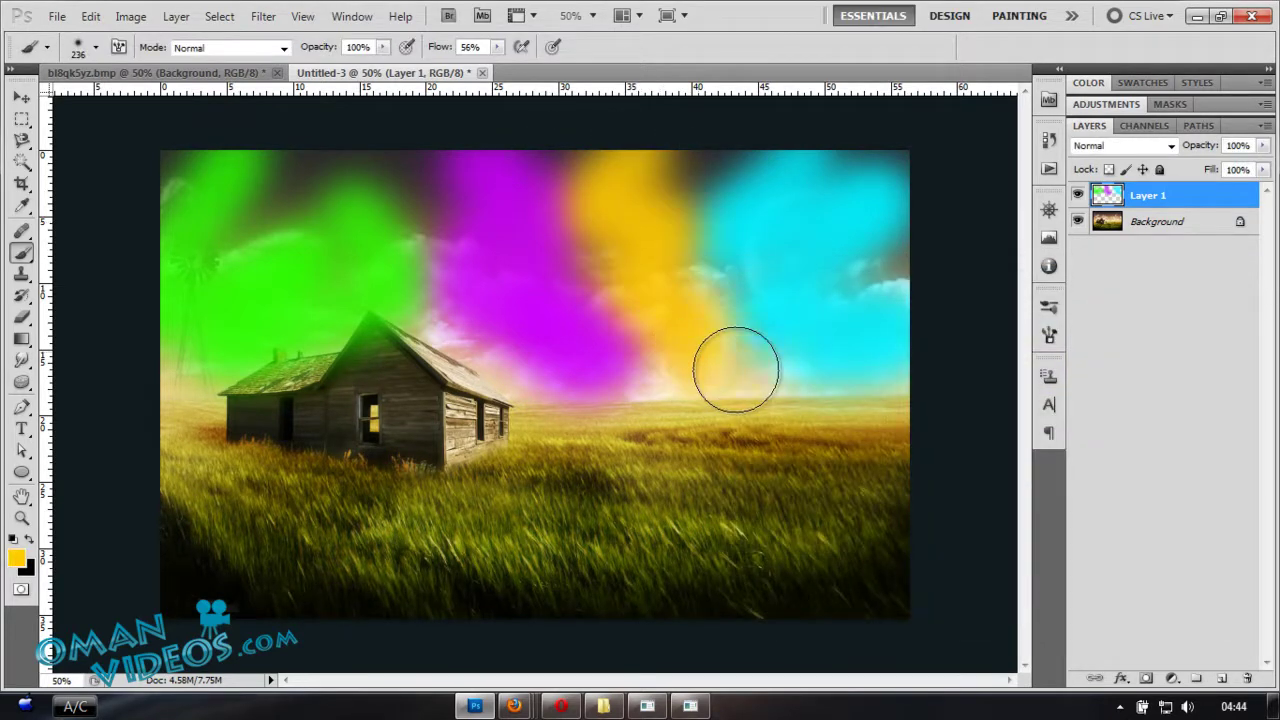
key(v)
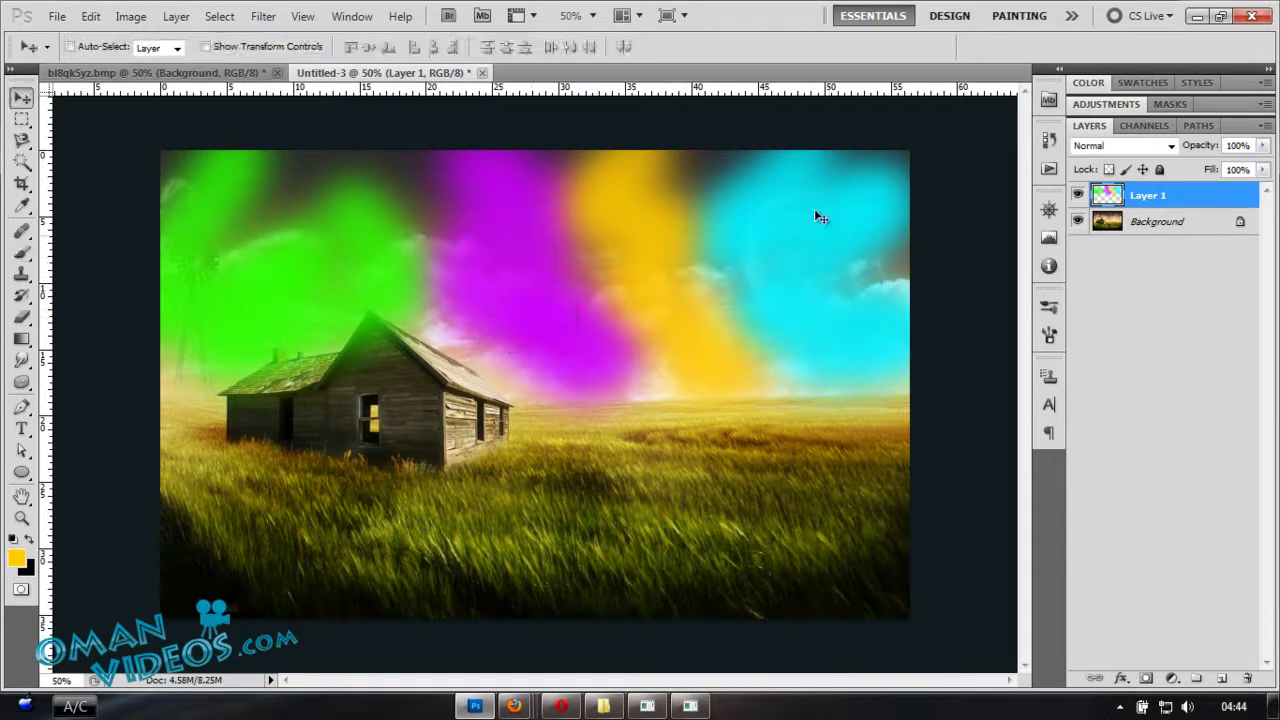
- Apply a 99.3-pixel Gaussian Blur to the colour-band layer
click(263, 16)
mouse_move(300, 187)
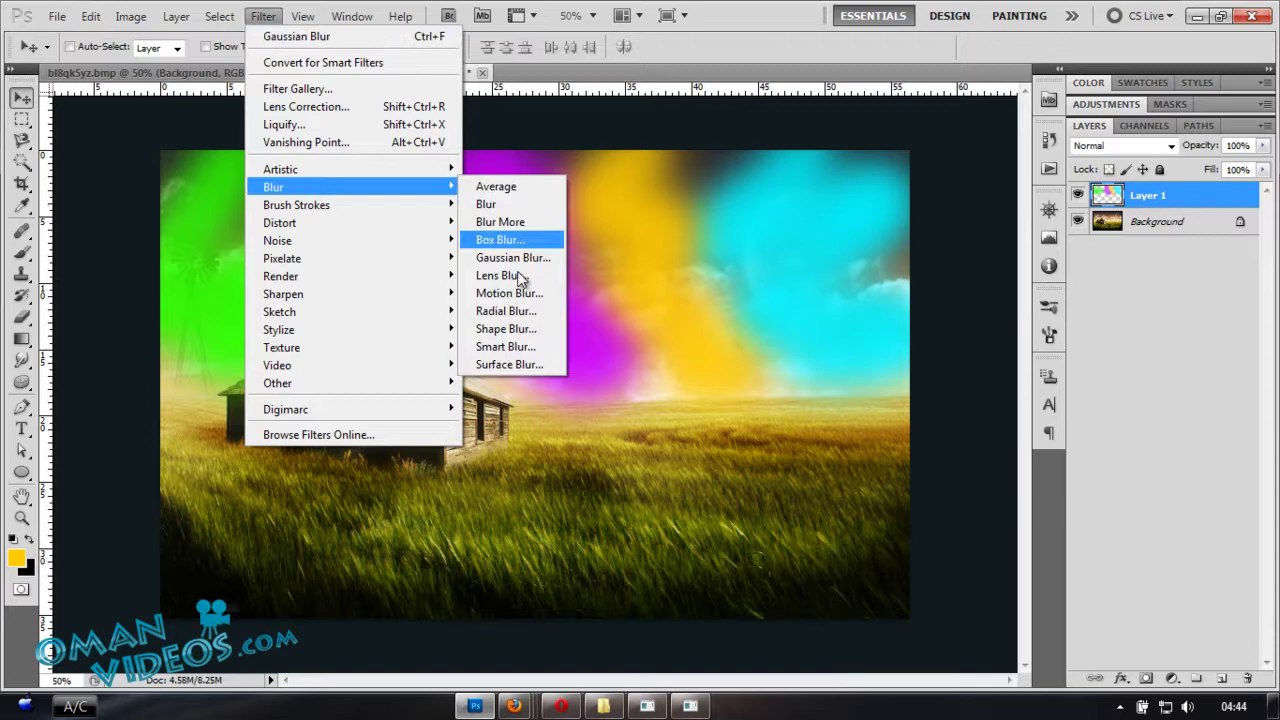
click(513, 258)
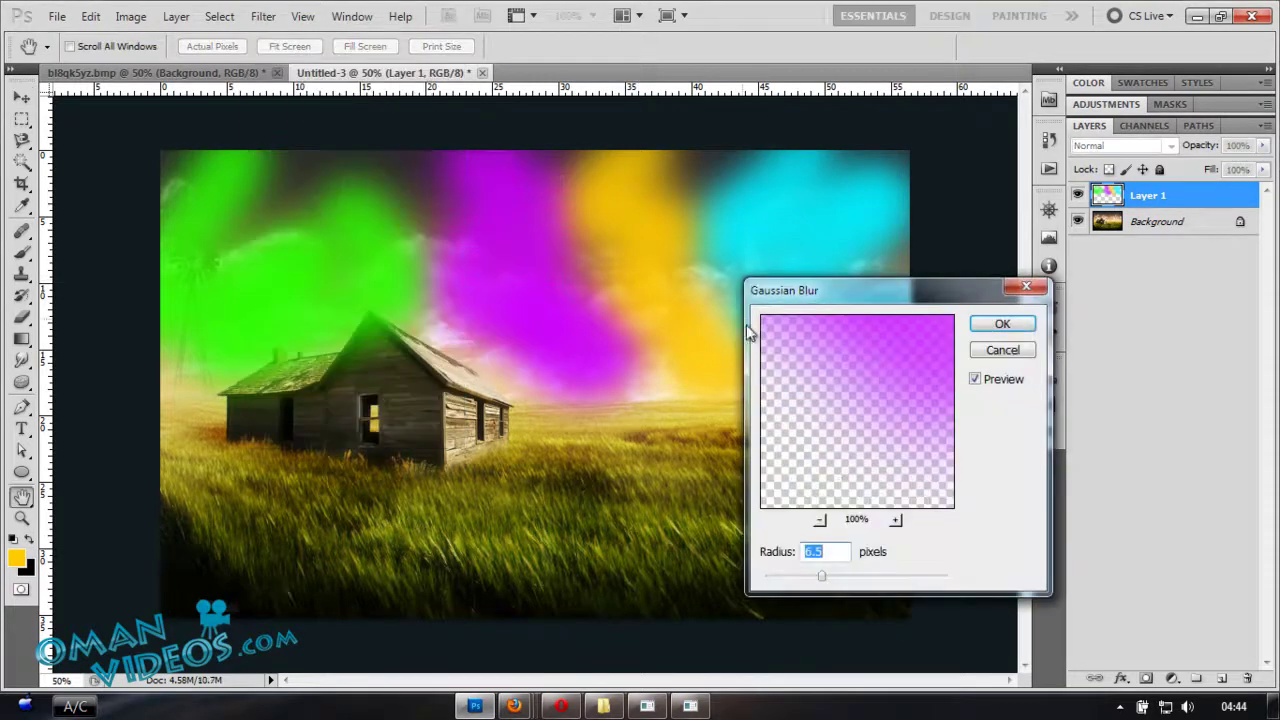
drag(826, 578, 930, 584)
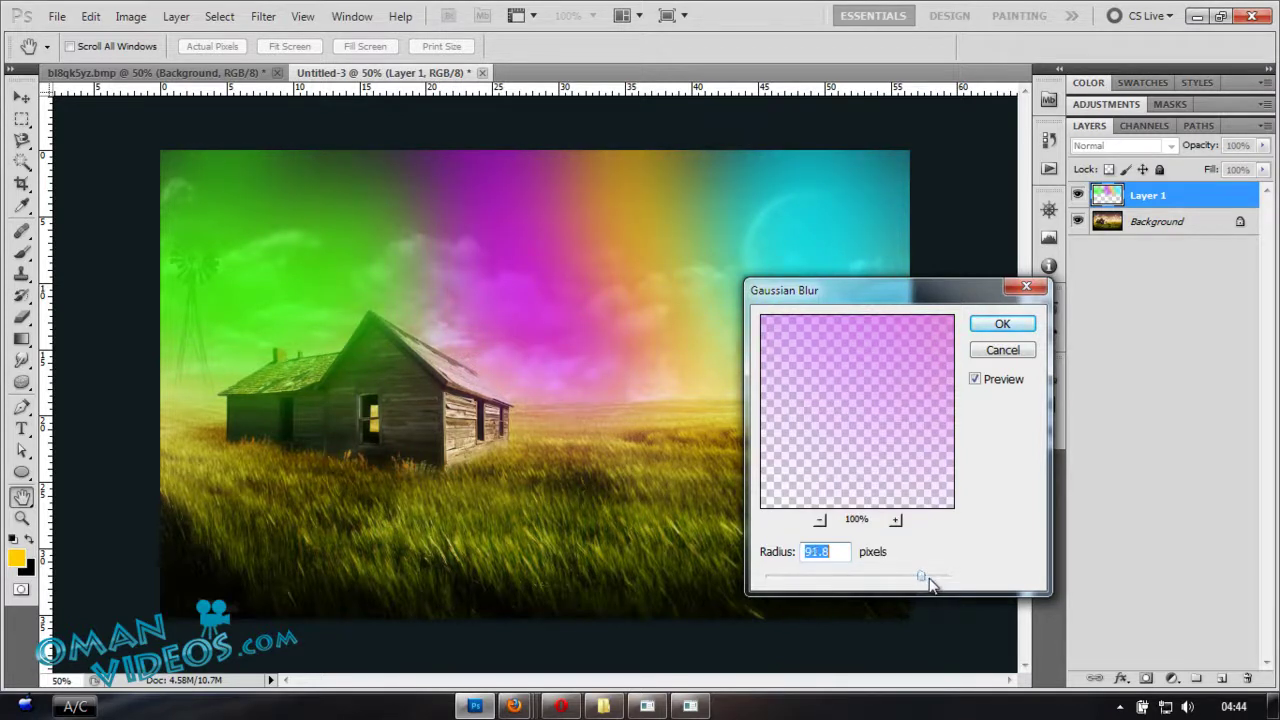
click(1000, 326)
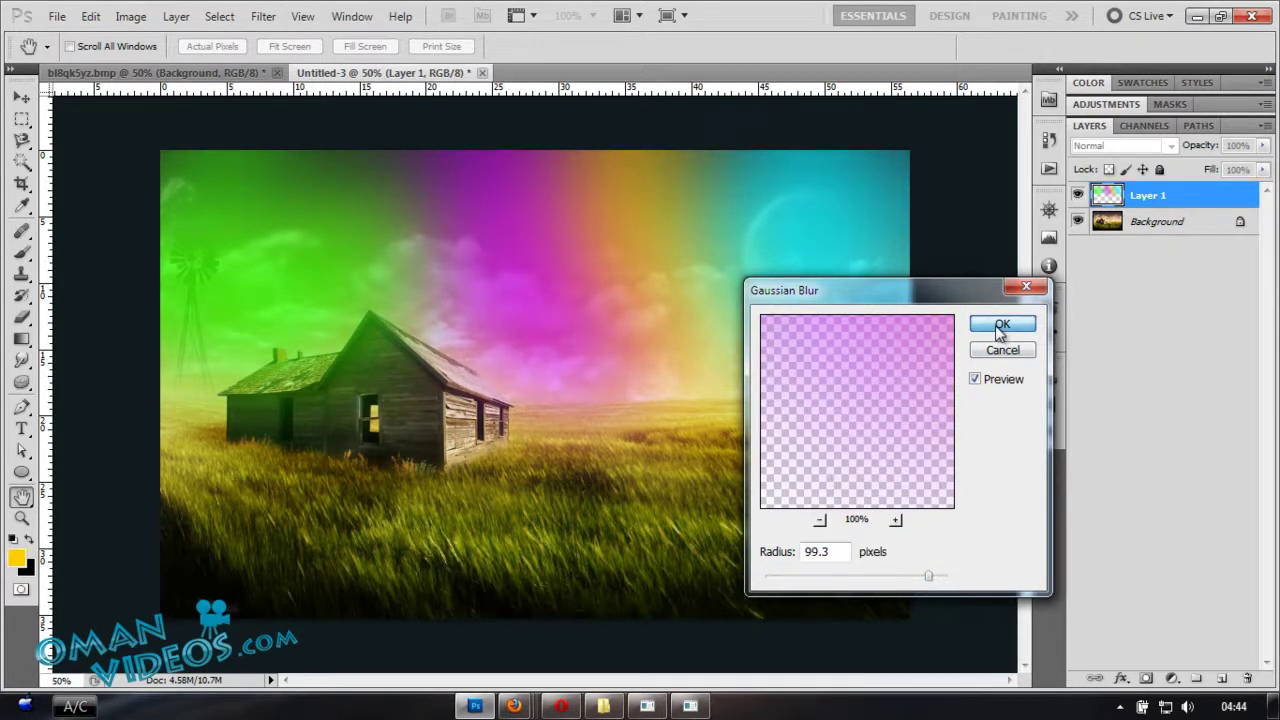
- Set the rainbow layer's blend mode to Color
key(v)
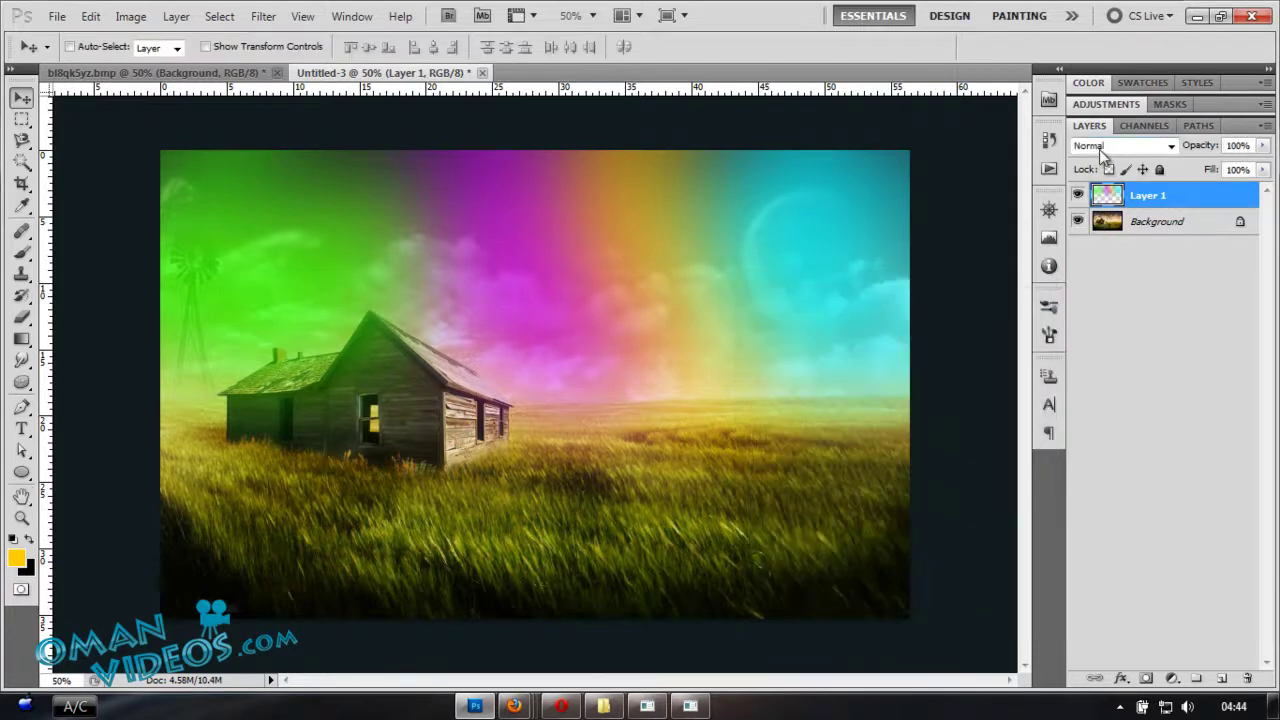
click(1100, 147)
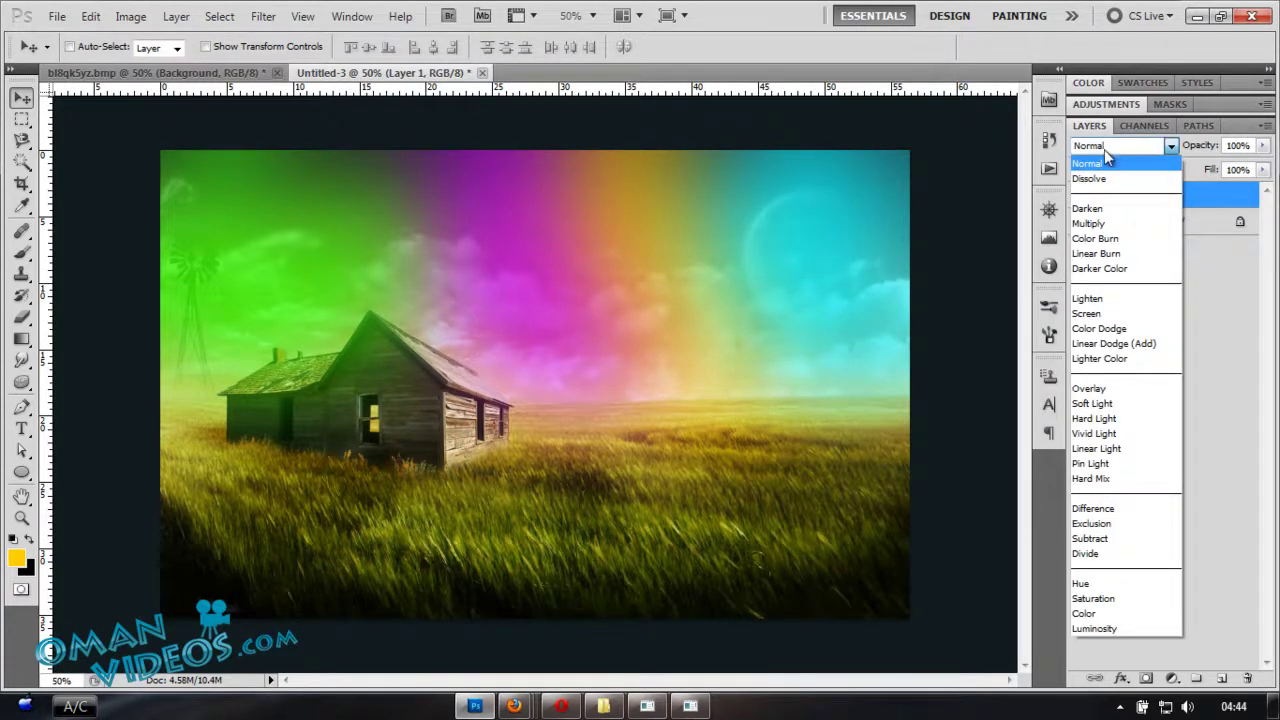
click(1084, 613)
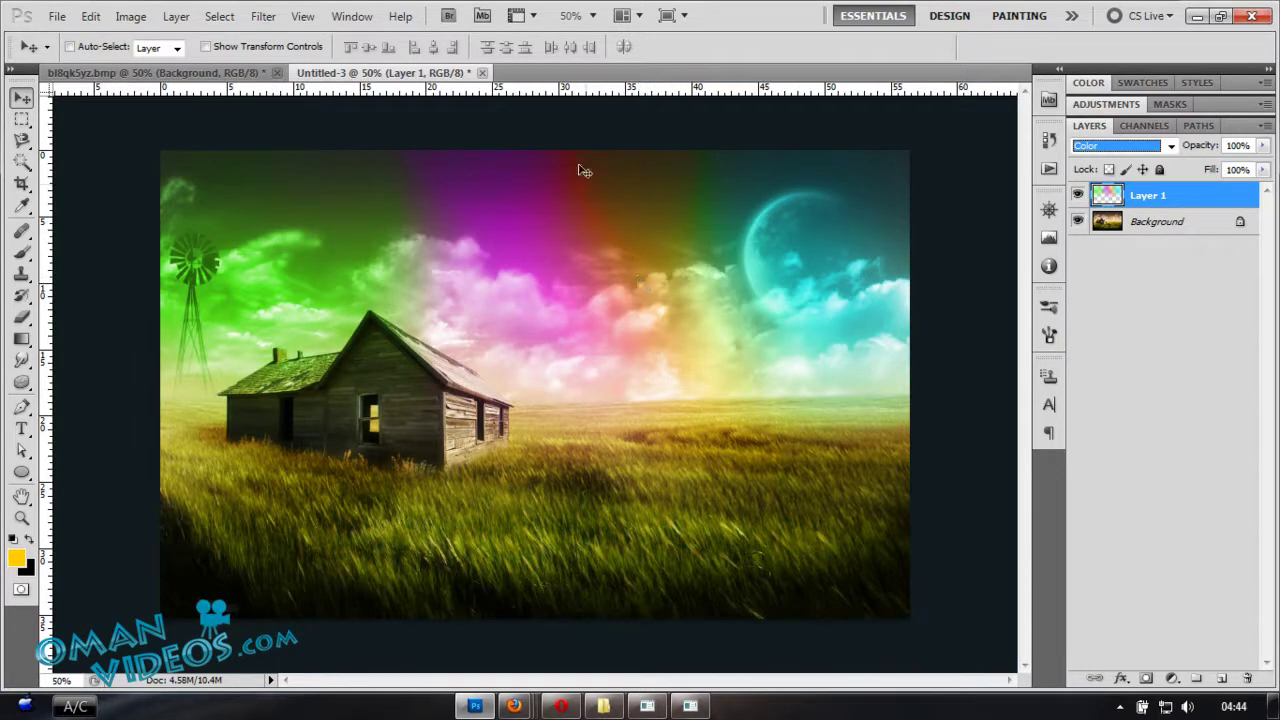
click(607, 292)
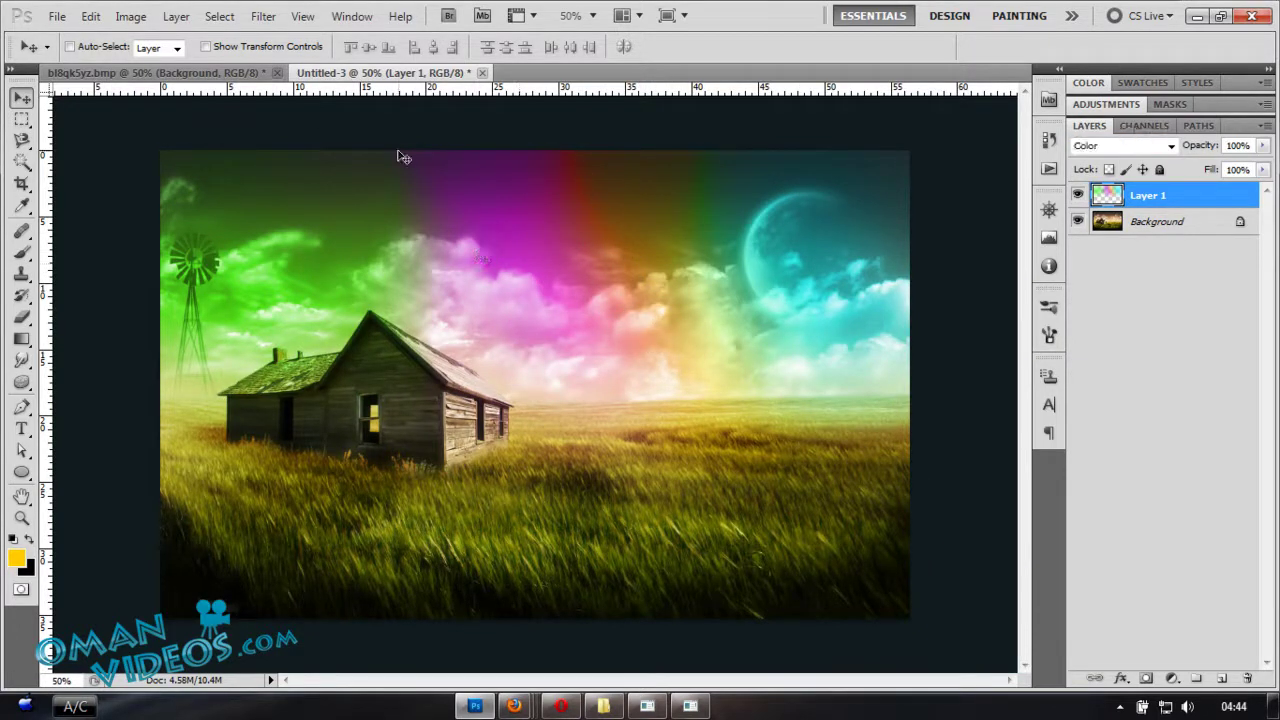
- Apply another Gaussian Blur with a radius of 119.9 pixels to the rainbow layer
click(265, 17)
mouse_move(343, 194)
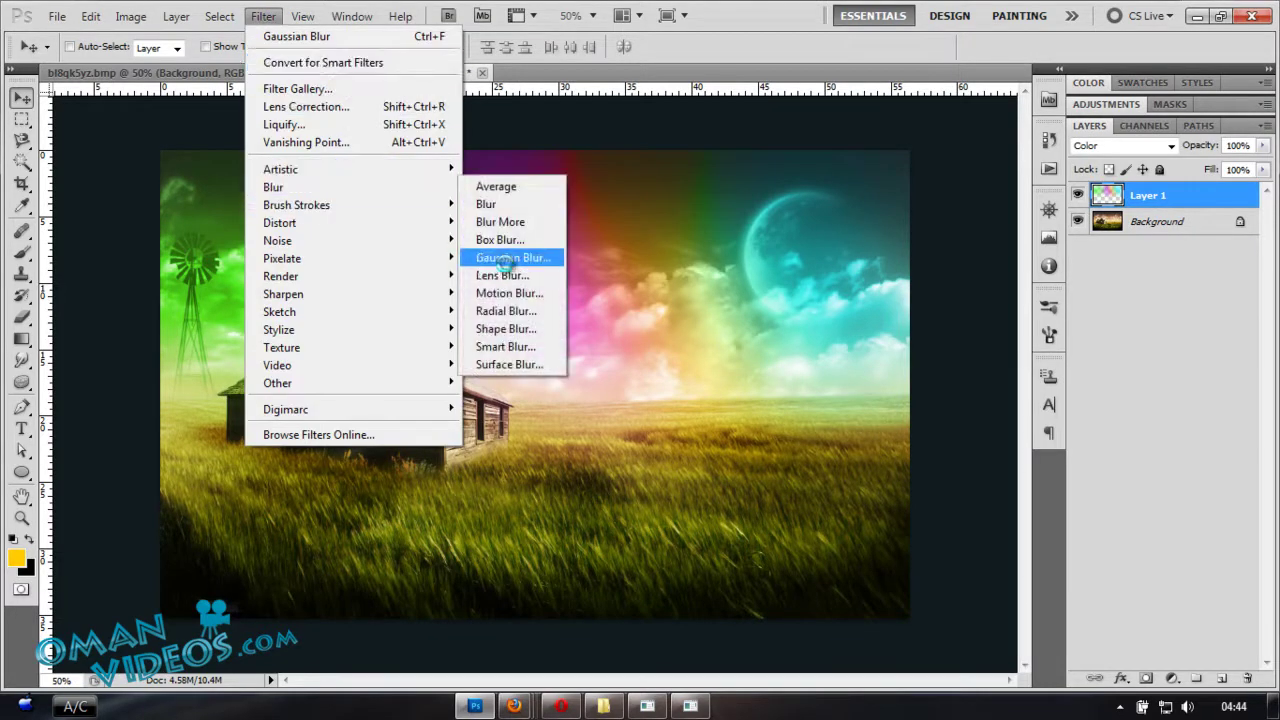
click(505, 254)
drag(928, 576, 947, 578)
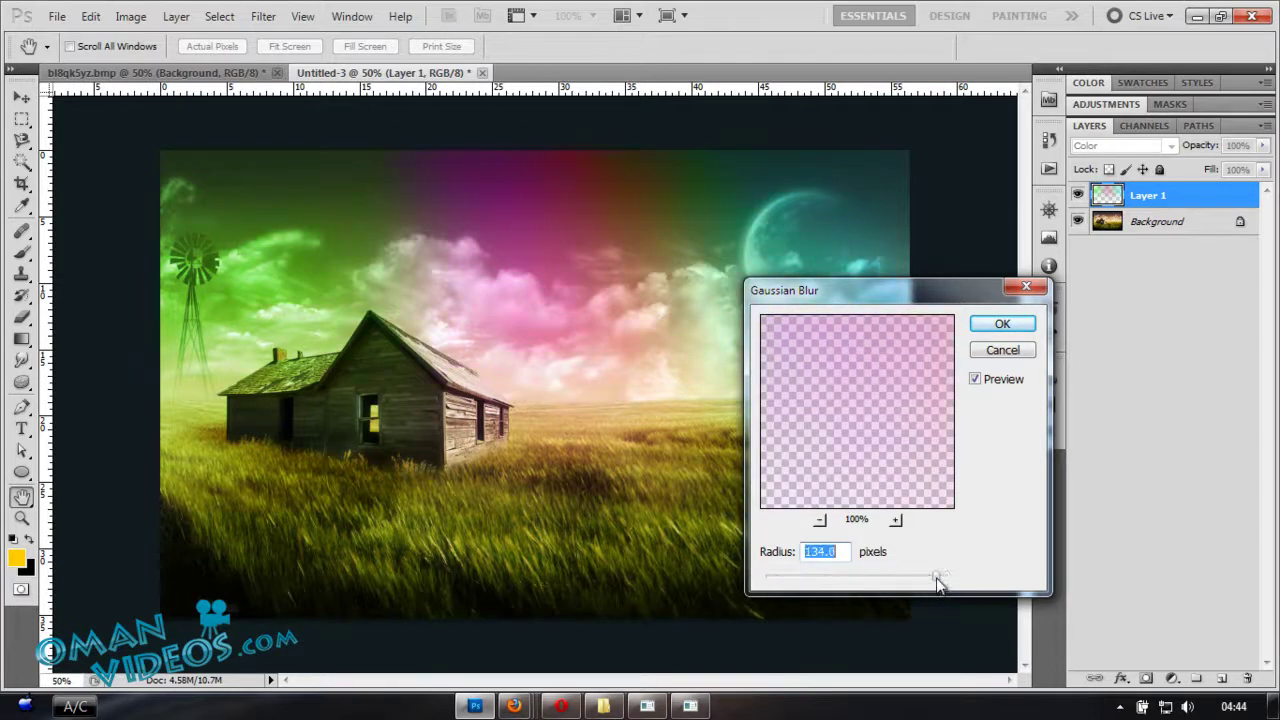
drag(936, 580, 762, 580)
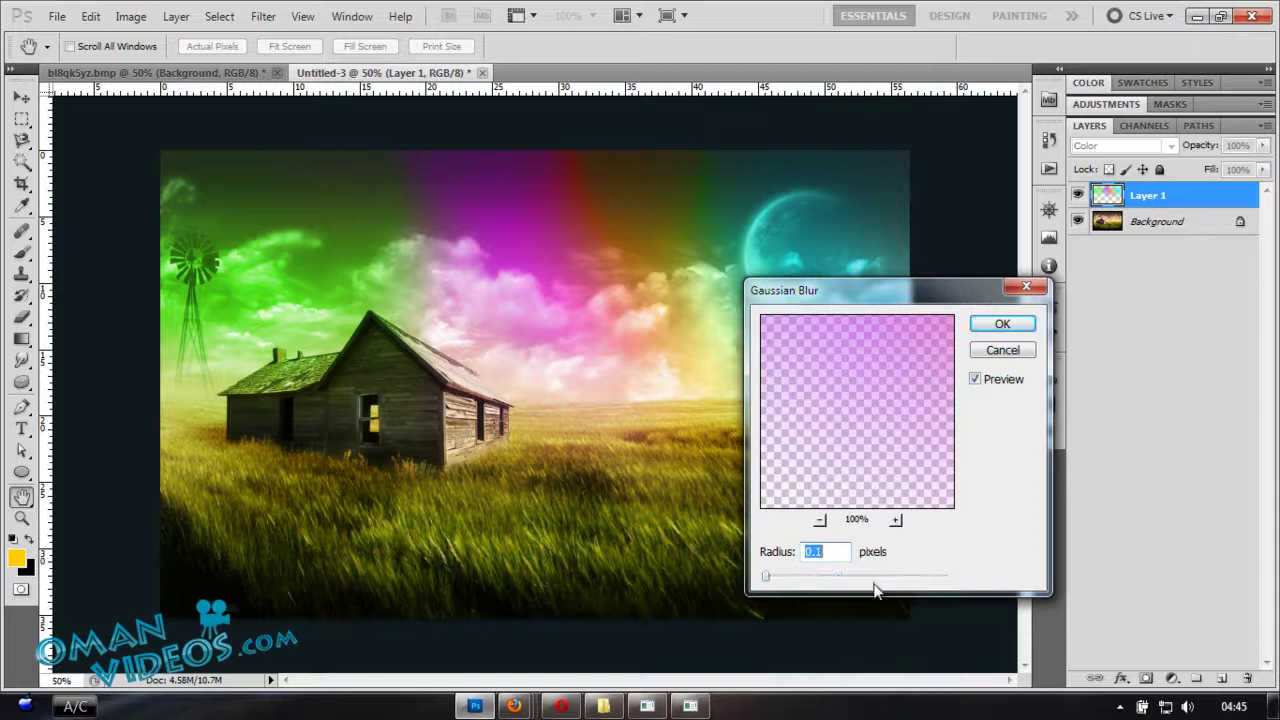
click(937, 583)
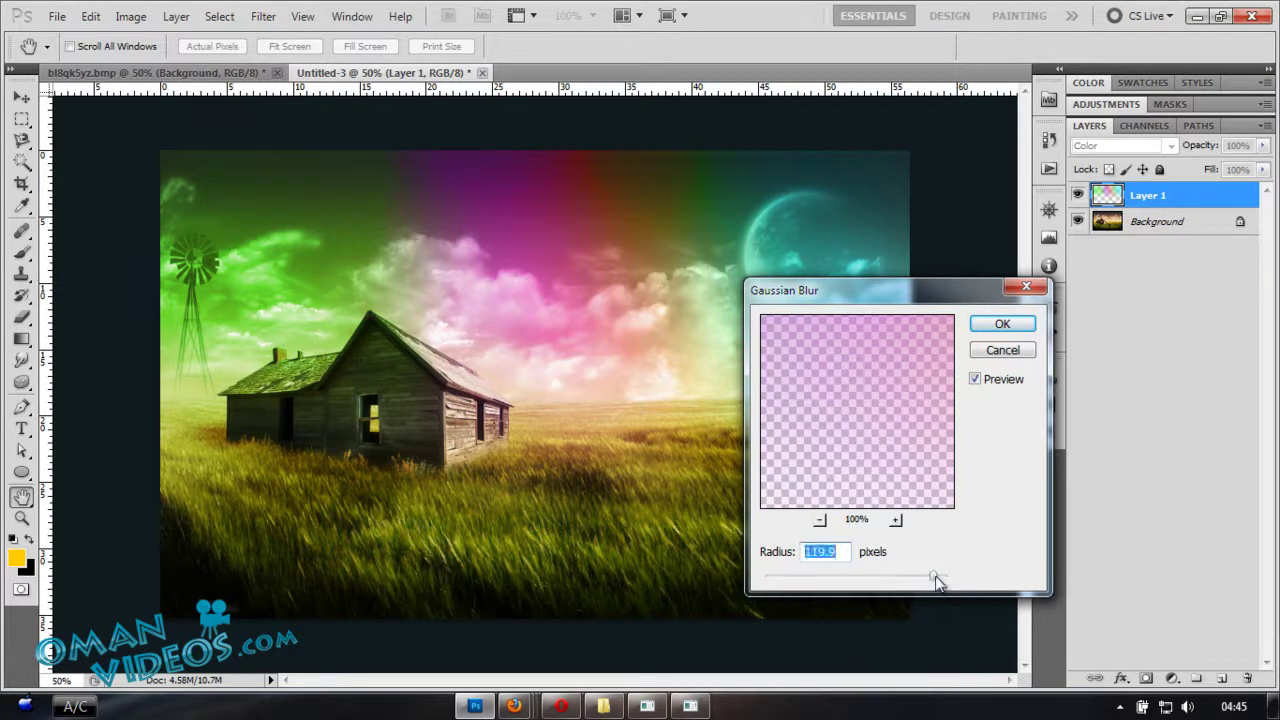
click(1002, 323)
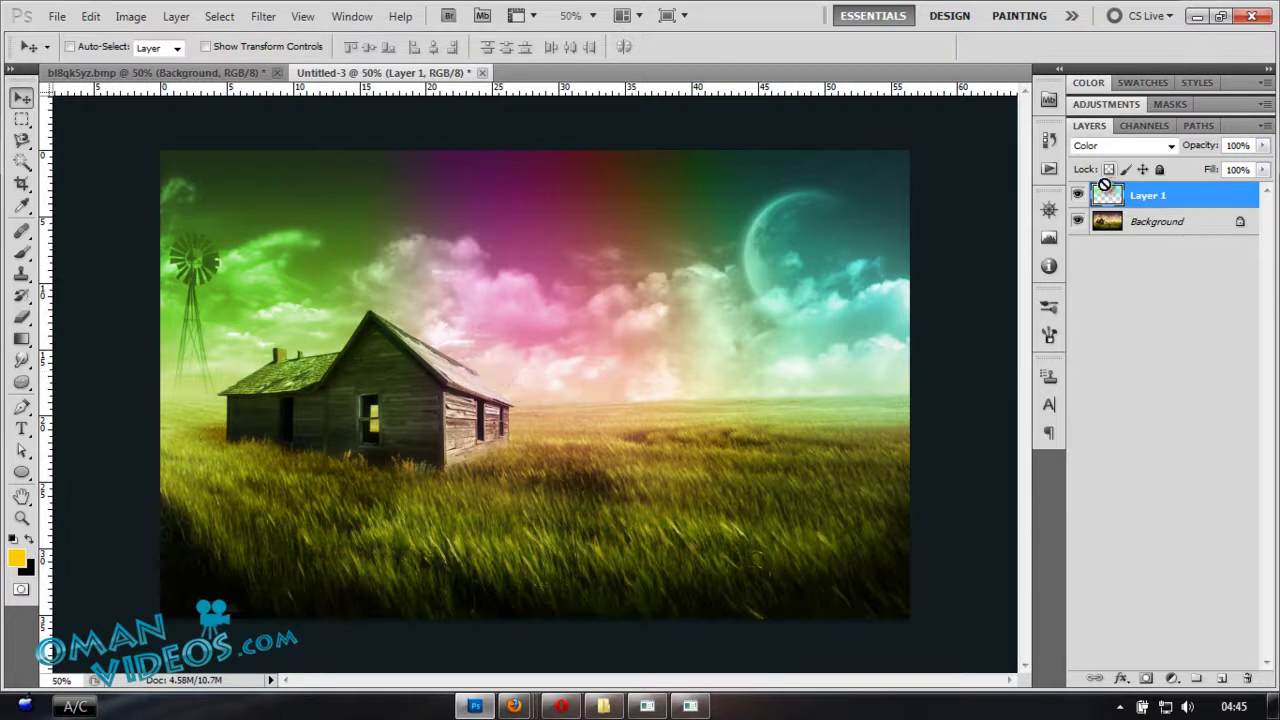
- Rename the rainbow layer to 'color change'
ctrl+click(1106, 196)
key(ctrl+d)
double_click(1150, 196)
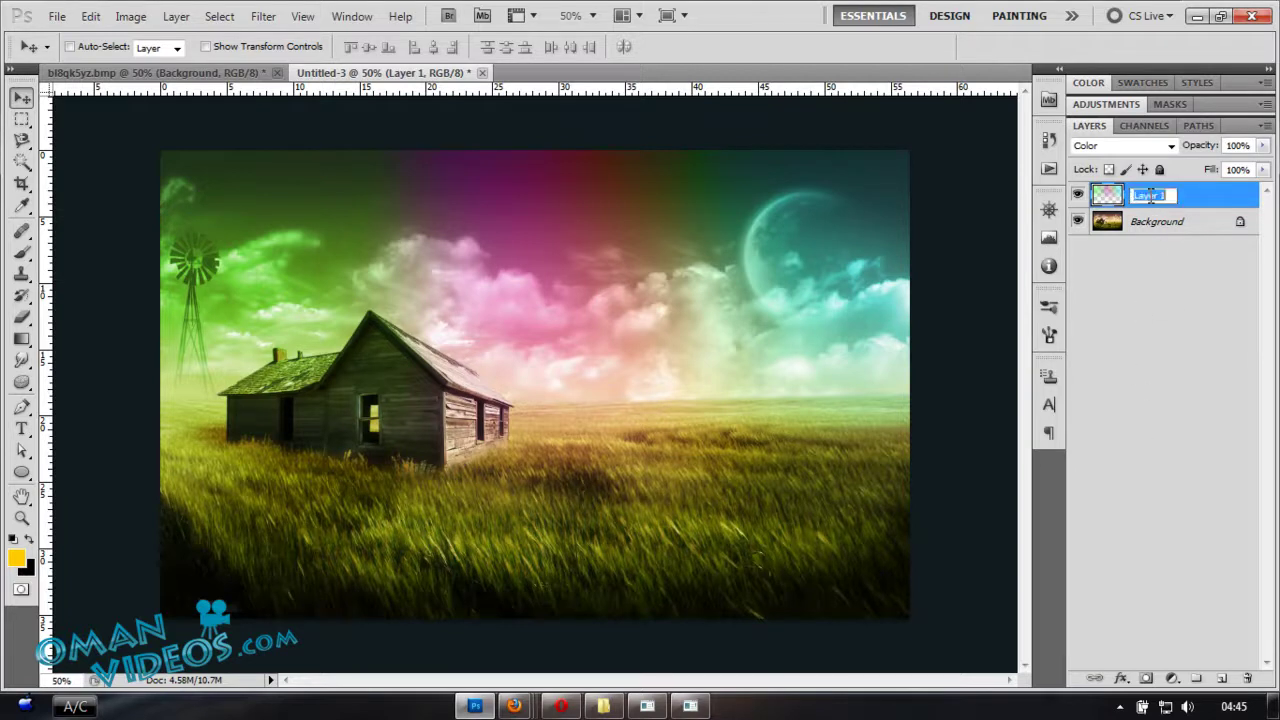
text(color change)
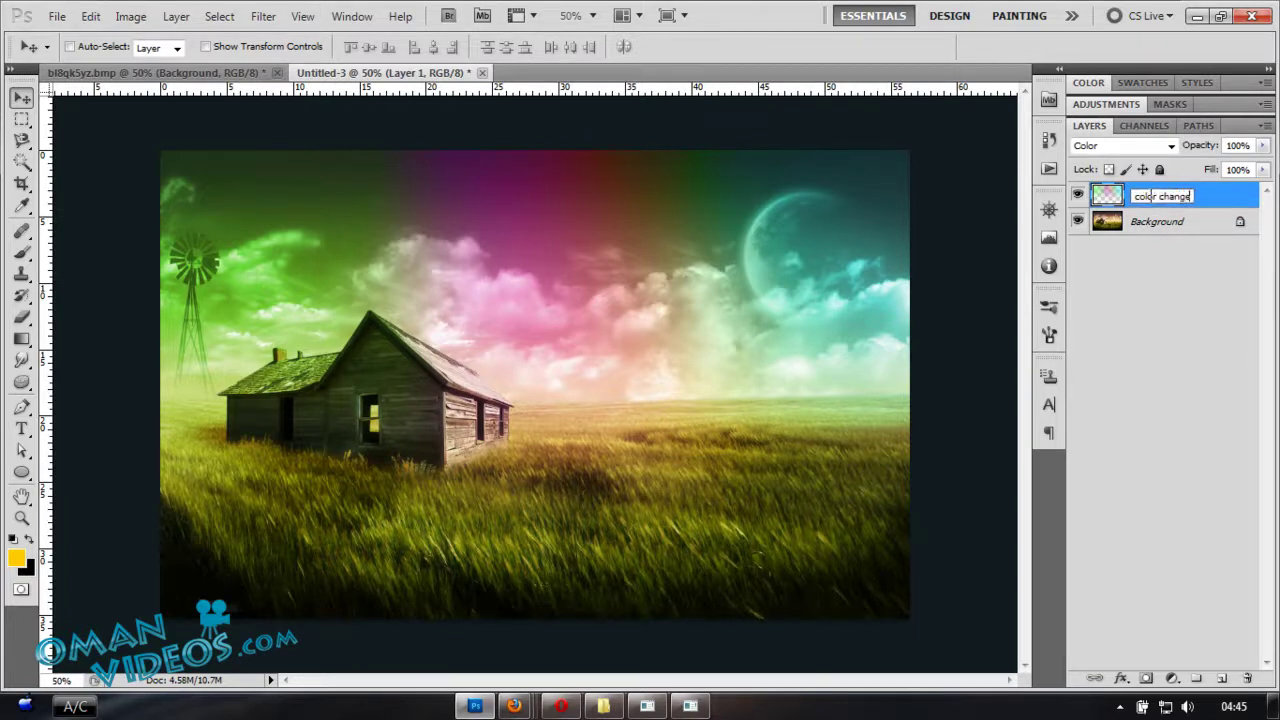
key(Return)
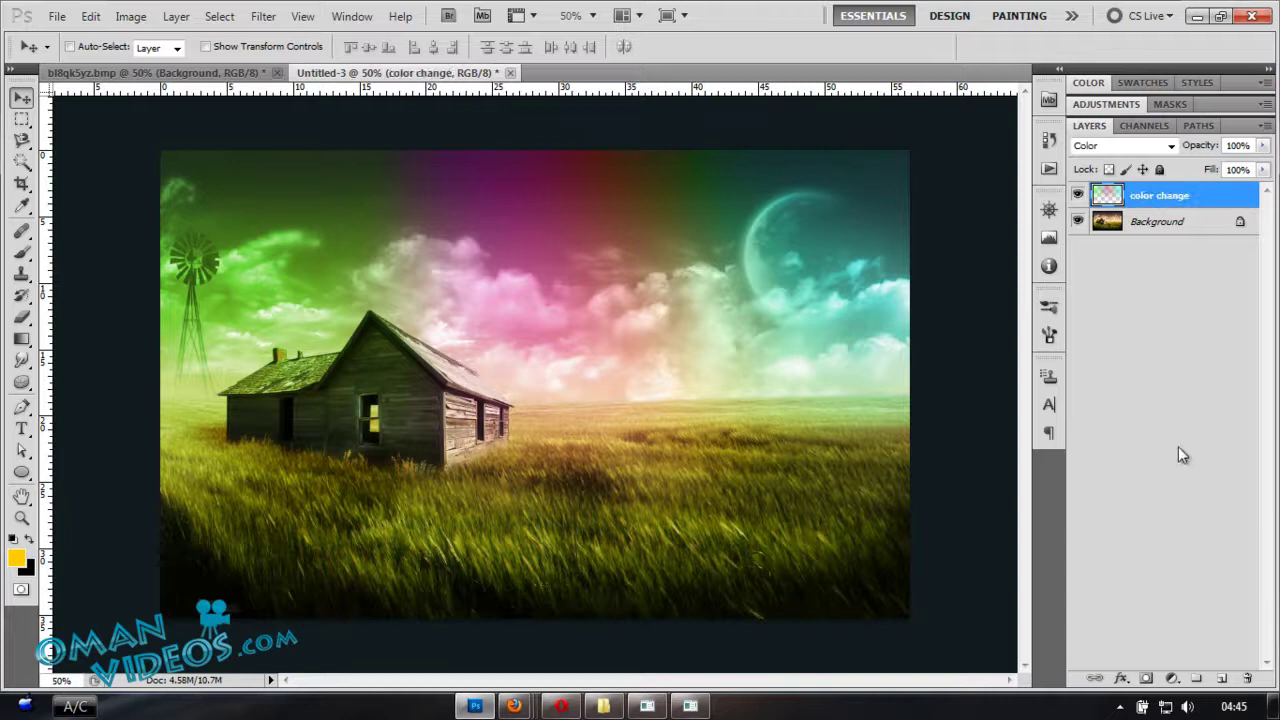
- Add a layer mask and paint at 100% flow to restore the house and field colours
click(1147, 679)
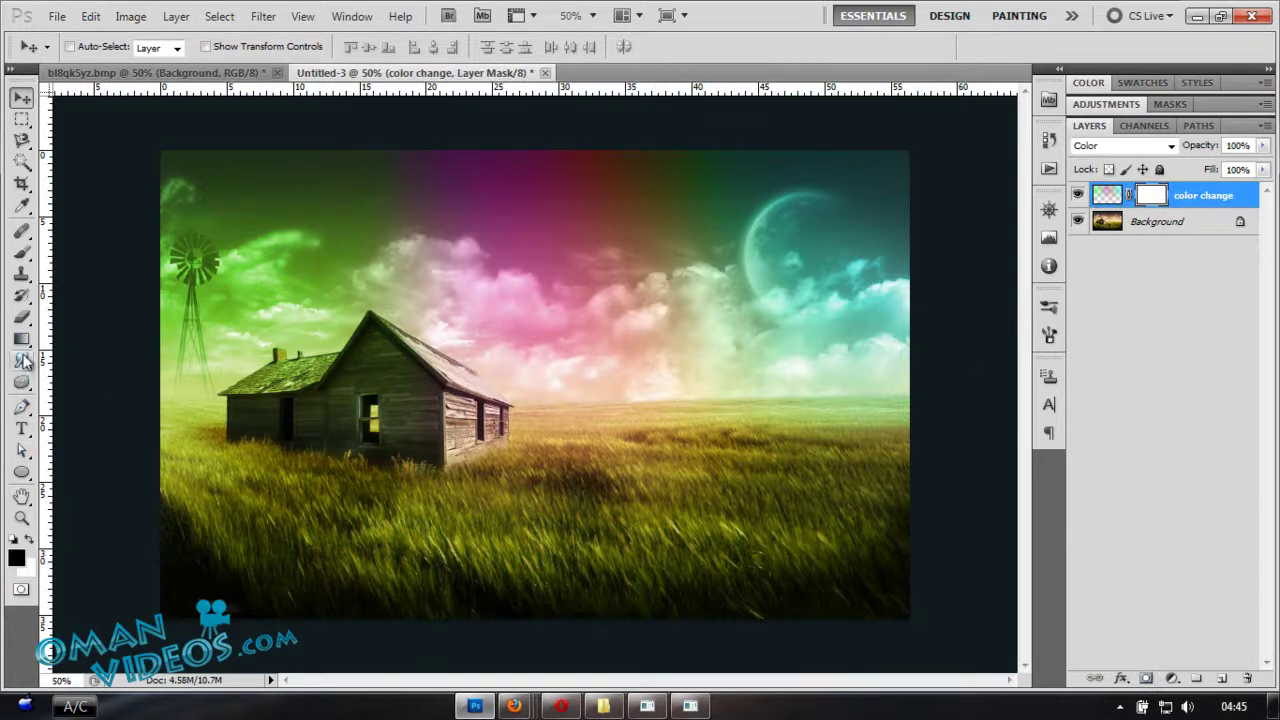
click(24, 255)
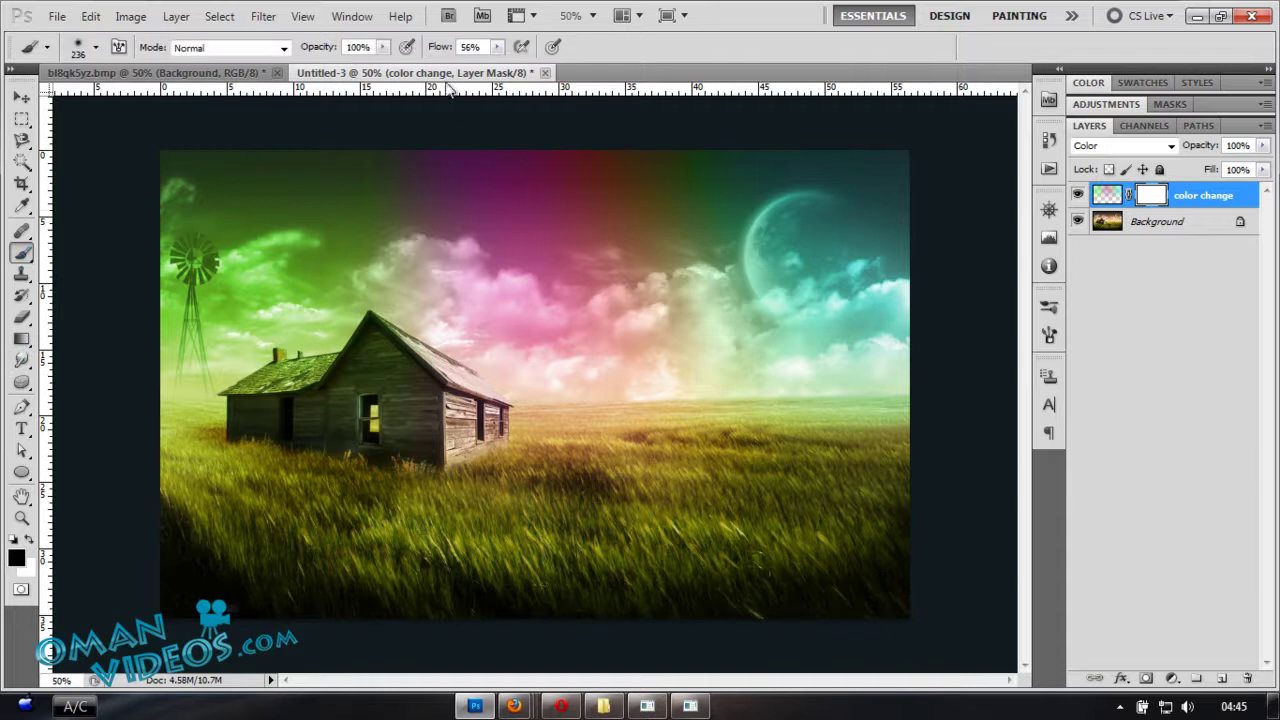
drag(440, 50, 540, 50)
mouse_move(280, 385)
mouse_down()
mouse_move(300, 378)
mouse_move(256, 410)
mouse_move(318, 420)
mouse_move(247, 413)
mouse_move(195, 450)
mouse_move(222, 472)
mouse_up()
mouse_move(590, 483)
mouse_down()
mouse_move(800, 505)
mouse_move(817, 473)
mouse_move(900, 454)
mouse_move(819, 445)
mouse_move(695, 459)
mouse_move(916, 461)
mouse_move(797, 445)
mouse_move(438, 455)
mouse_move(468, 453)
mouse_move(432, 424)
mouse_move(567, 455)
mouse_up()
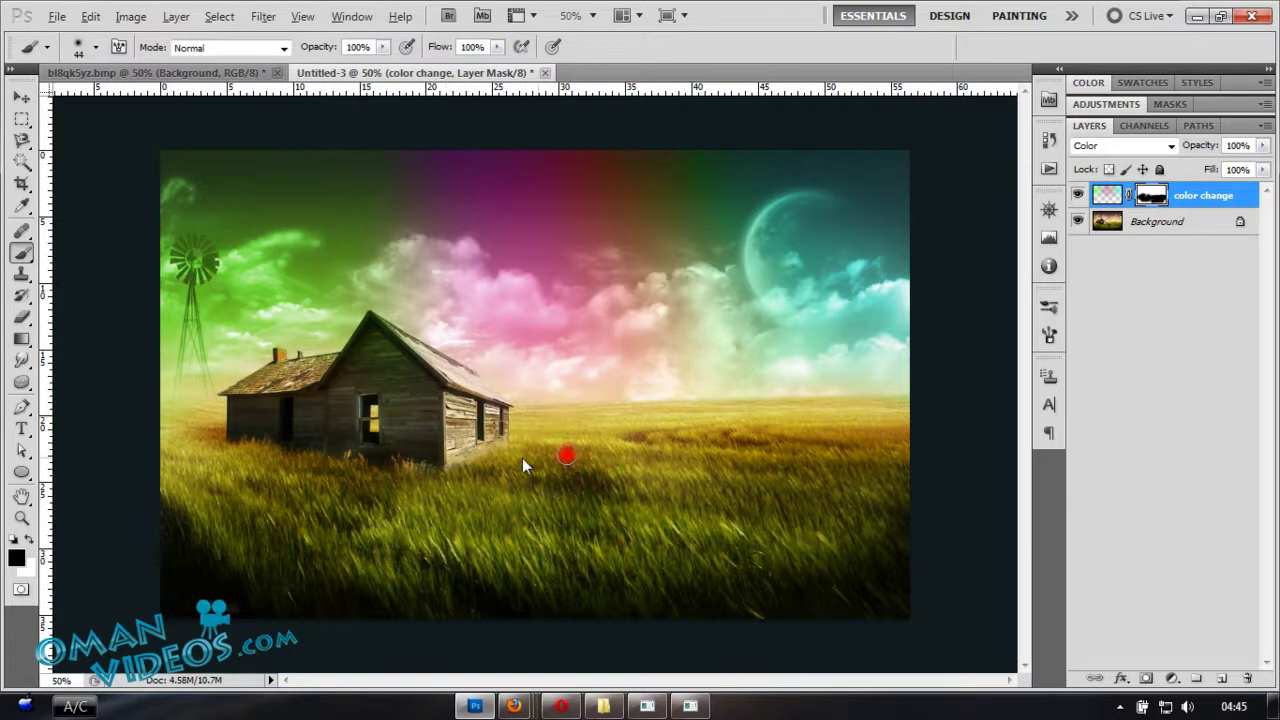
- Mask the tint off the house roof and surroundings, using brush sizes 104 and 54
key(bracketright)
key(bracketright)
key(bracketright)
key(bracketright)
key(bracketright)
key(bracketright)
drag(362, 350, 366, 342)
mouse_move(325, 427)
mouse_down()
mouse_move(282, 388)
mouse_move(342, 385)
mouse_move(299, 382)
mouse_move(478, 447)
mouse_move(460, 399)
mouse_up()
key(ctrl+plus)
drag(514, 457, 592, 452)
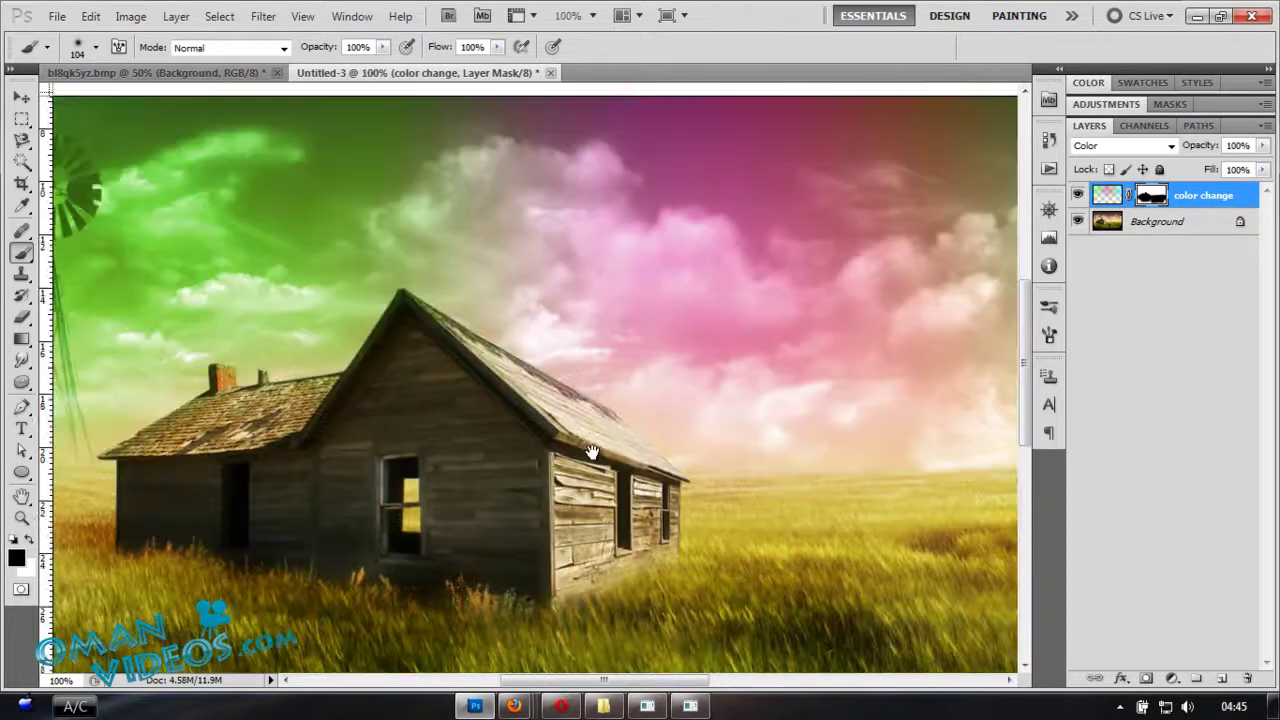
alt+right_click(491, 409)
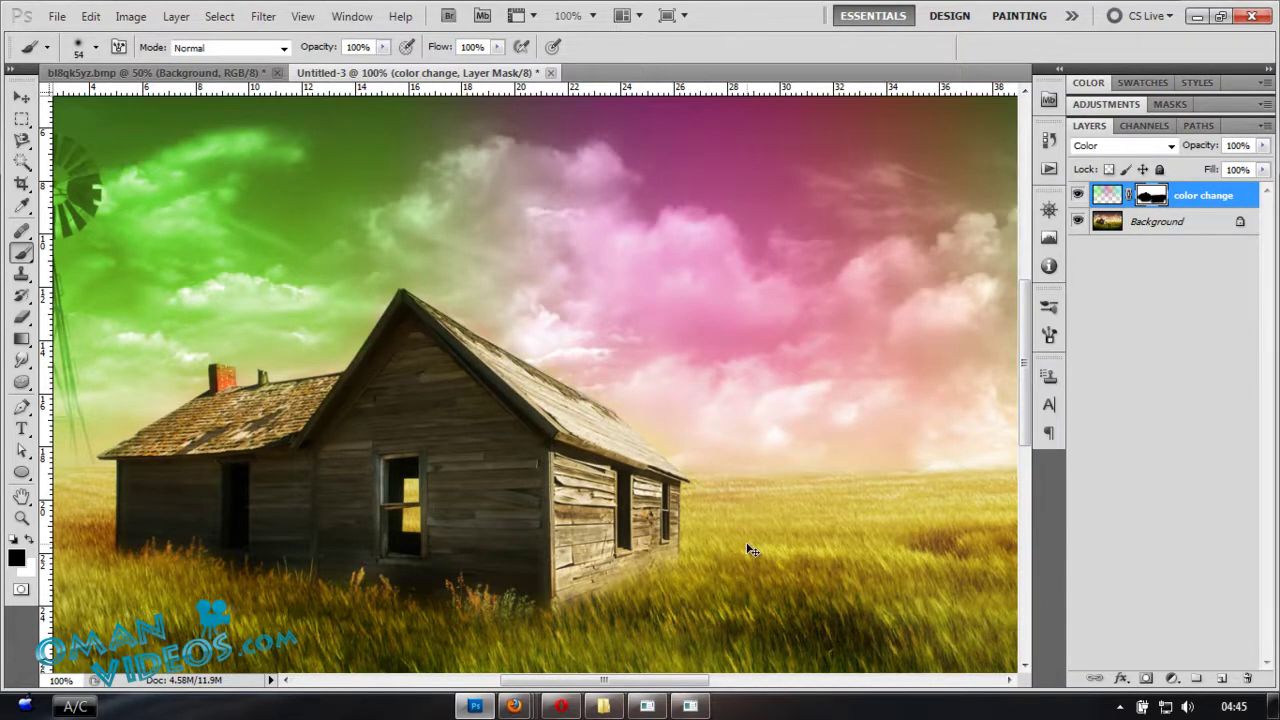
key(ctrl+minus)
key(ctrl+minus)
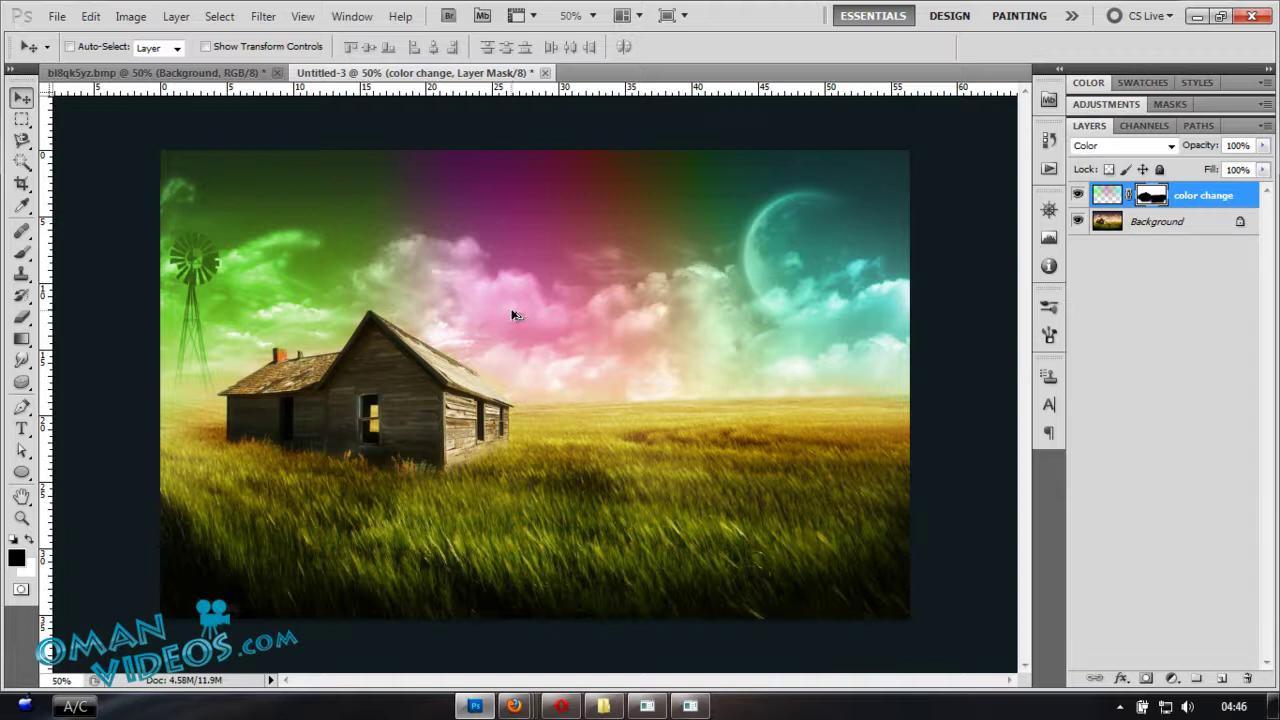
- Stamp all visible layers into a merged copy on top
key(ctrl+shift+alt+e)
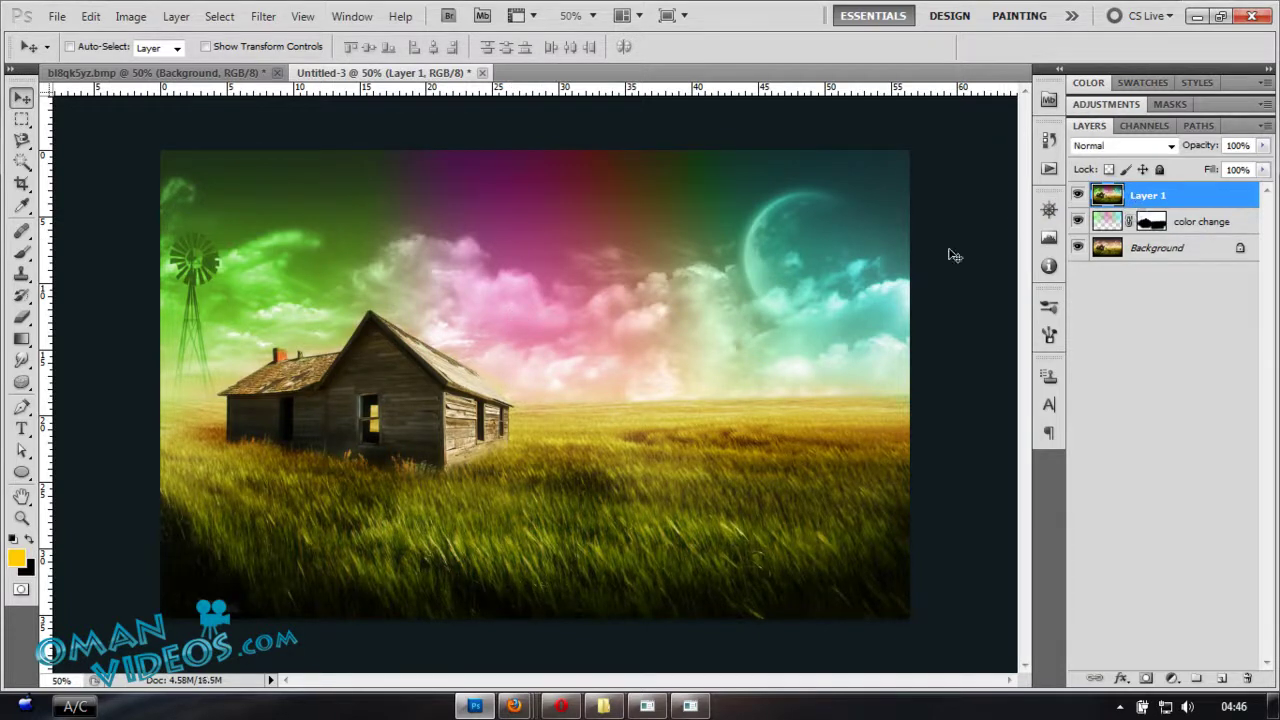
drag(585, 282, 717, 382)
key(ctrl+z)
- Apply a 4.6-pixel Gaussian Blur to the merged copy
click(263, 16)
mouse_move(312, 190)
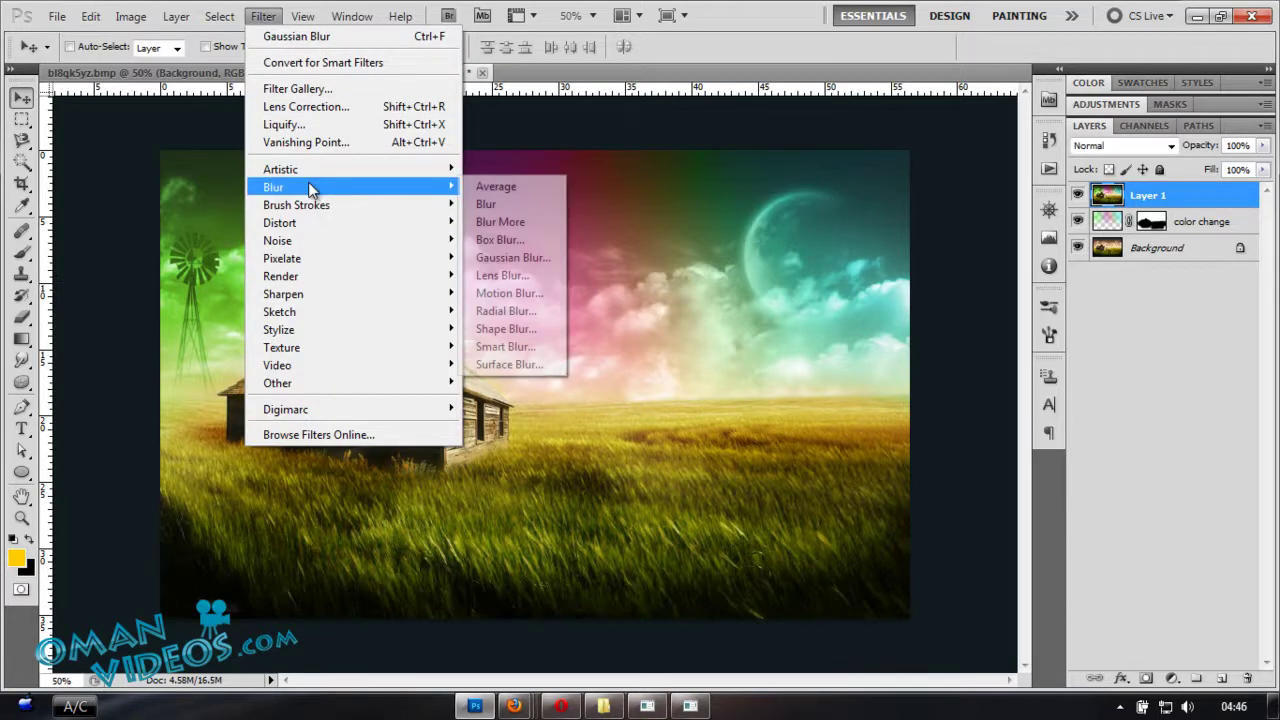
click(492, 257)
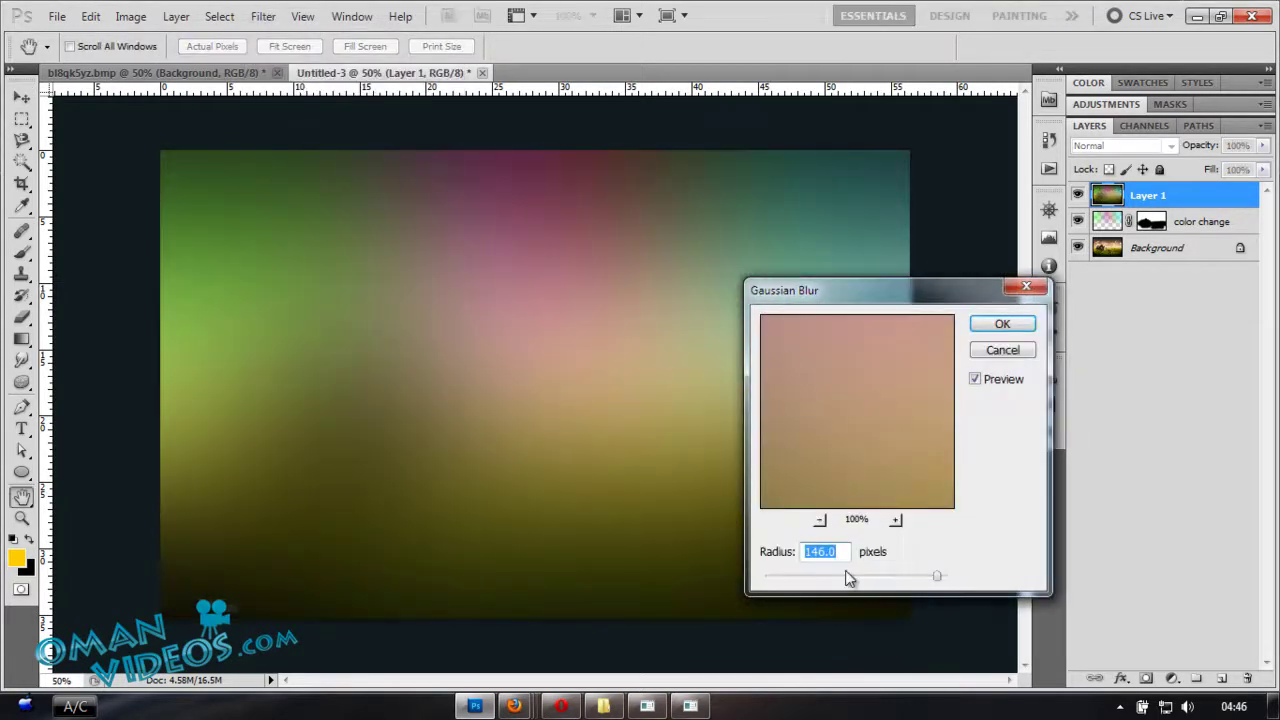
click(804, 577)
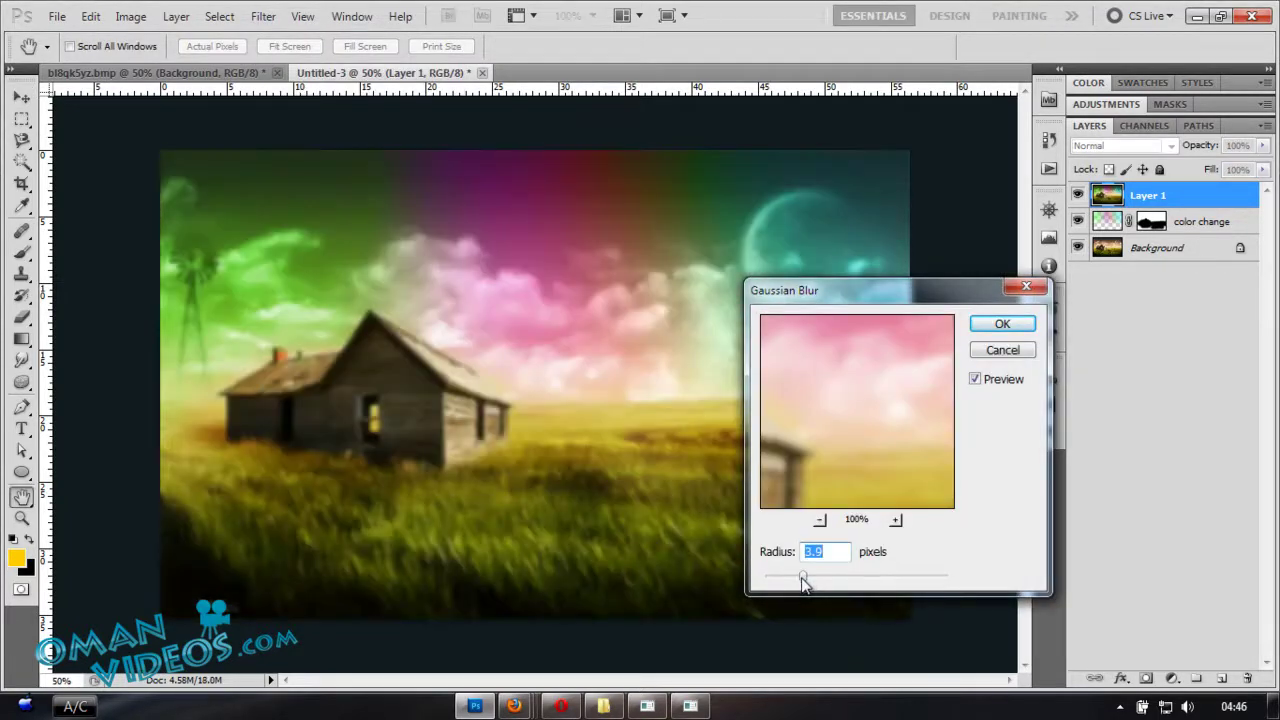
drag(801, 577, 817, 577)
click(1002, 323)
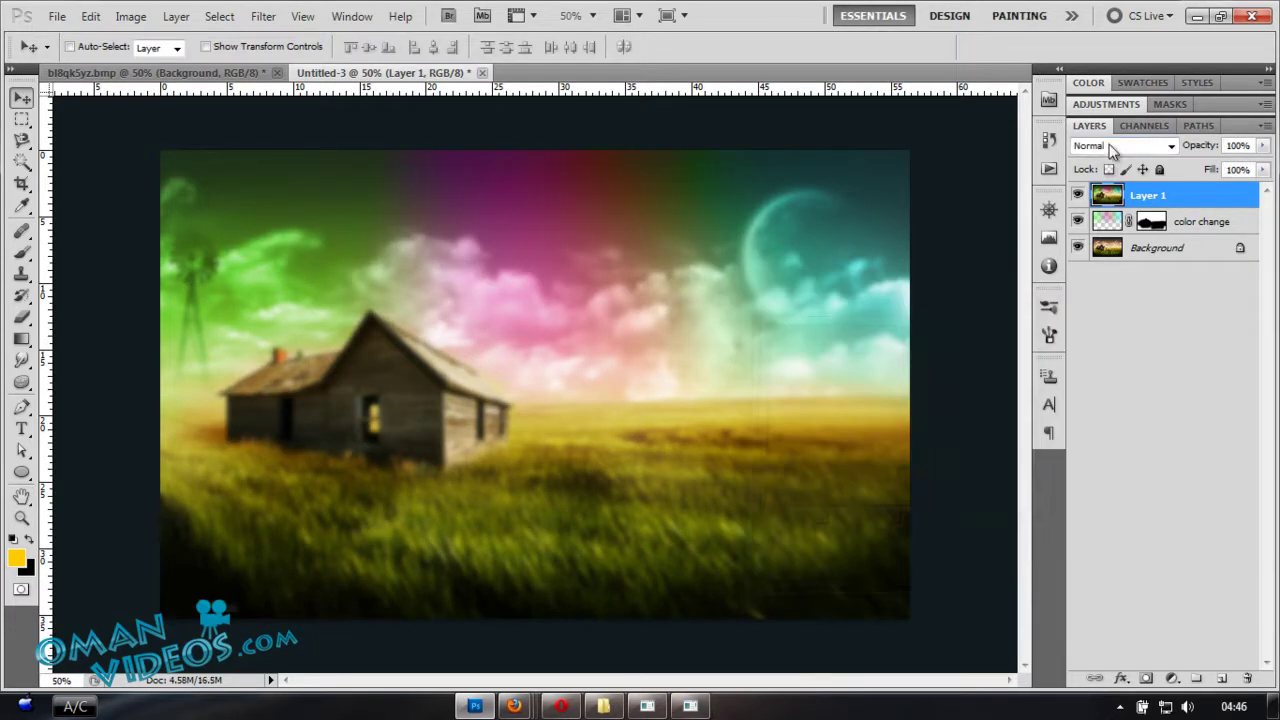
- Set the merged copy's blend mode to Soft Light
click(1112, 150)
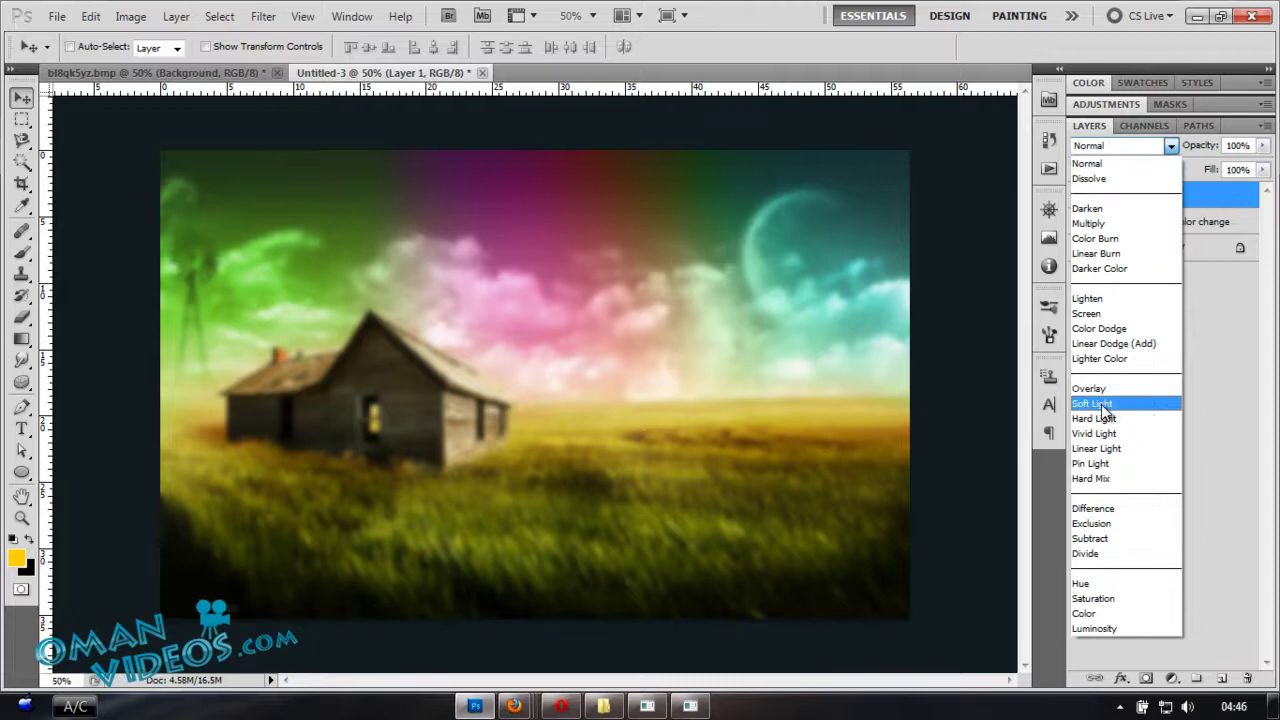
click(1102, 413)
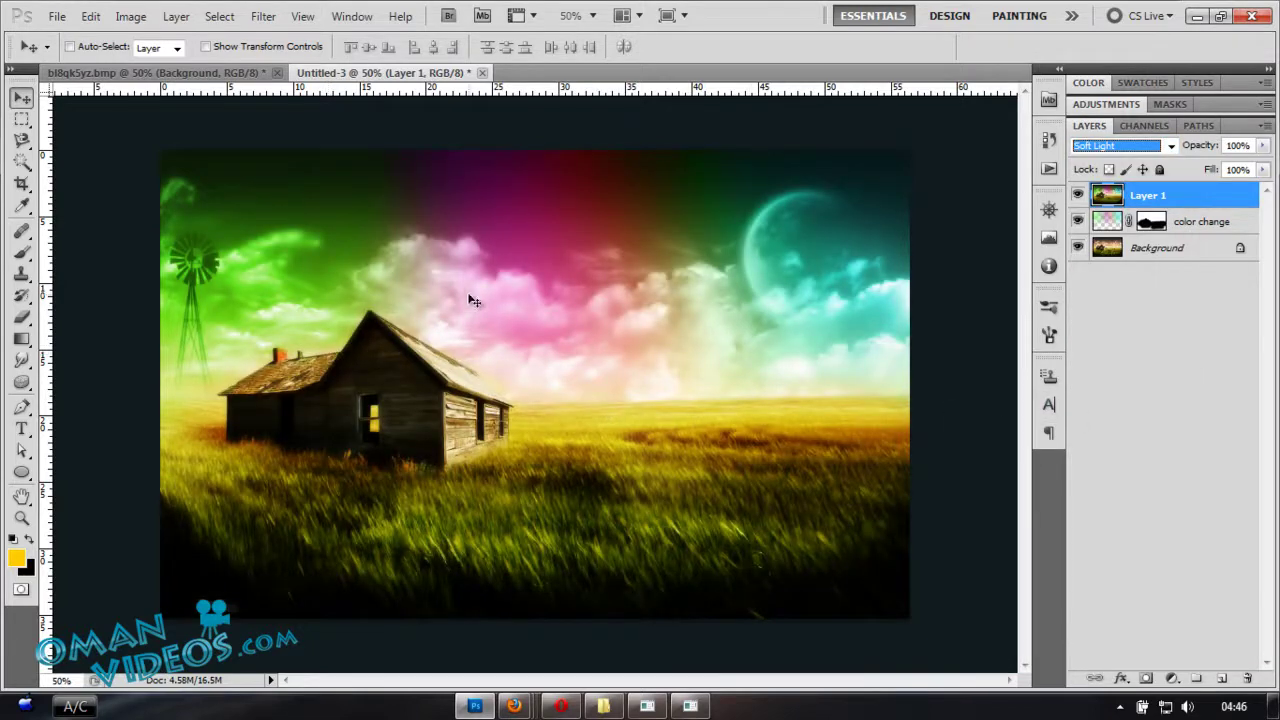
click(603, 342)
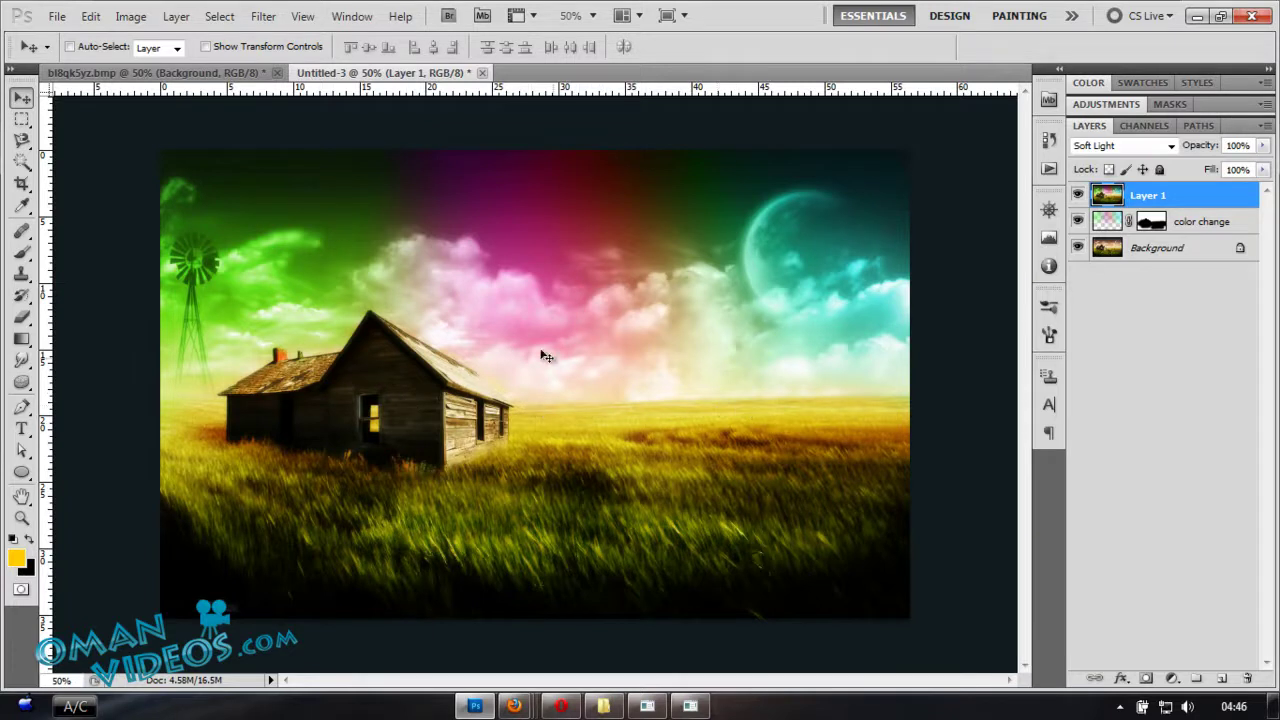
- Type the title 'home.sweet.home' in the sky above the house
key(t)
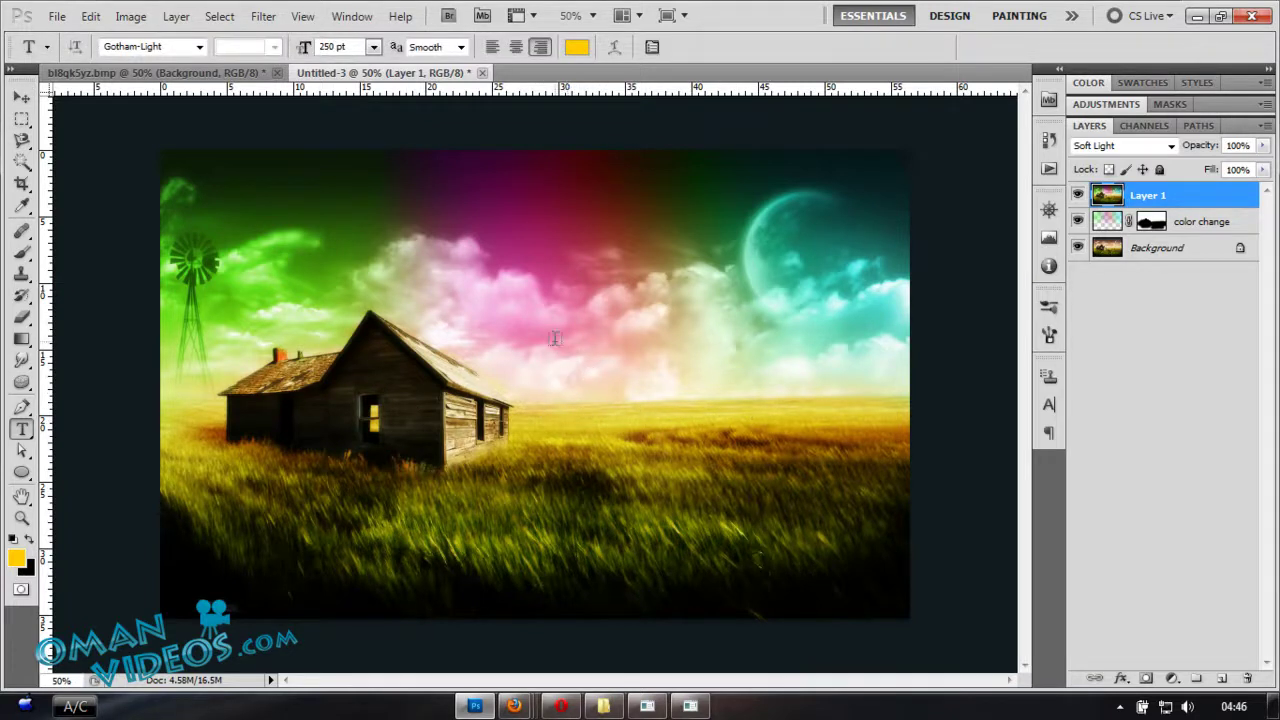
click(554, 339)
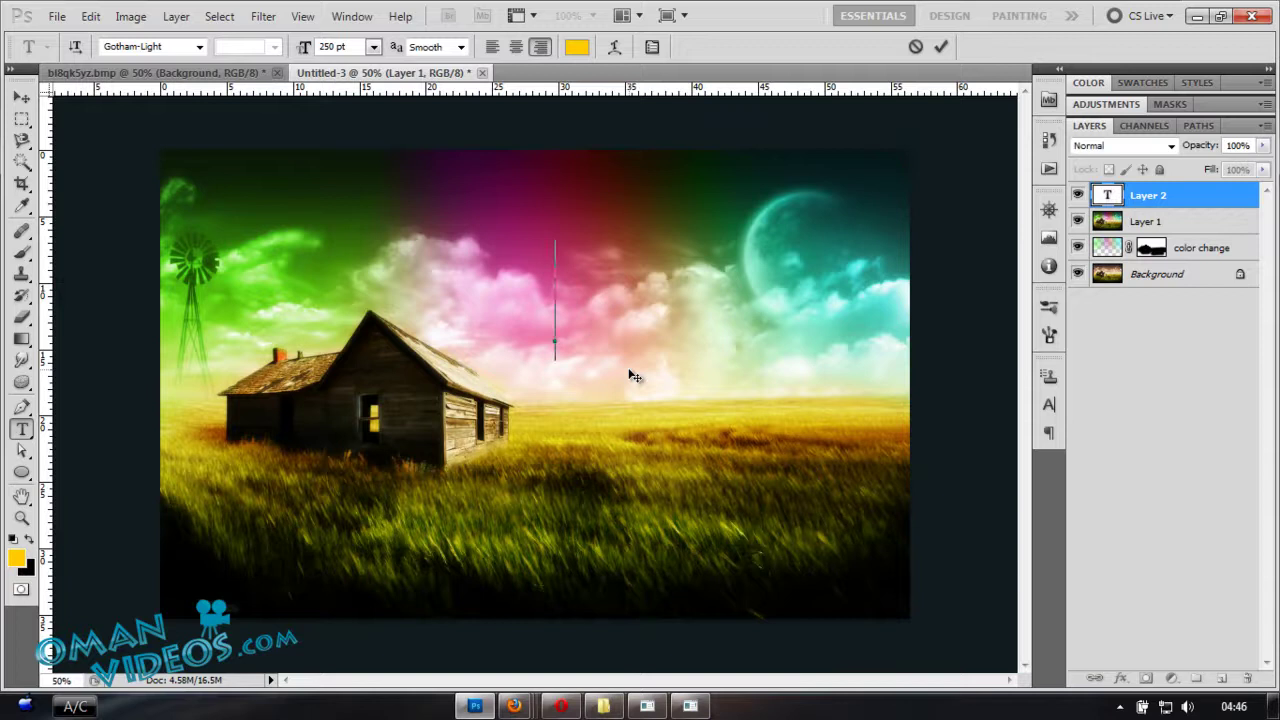
text(my)
key(ctrl+a)
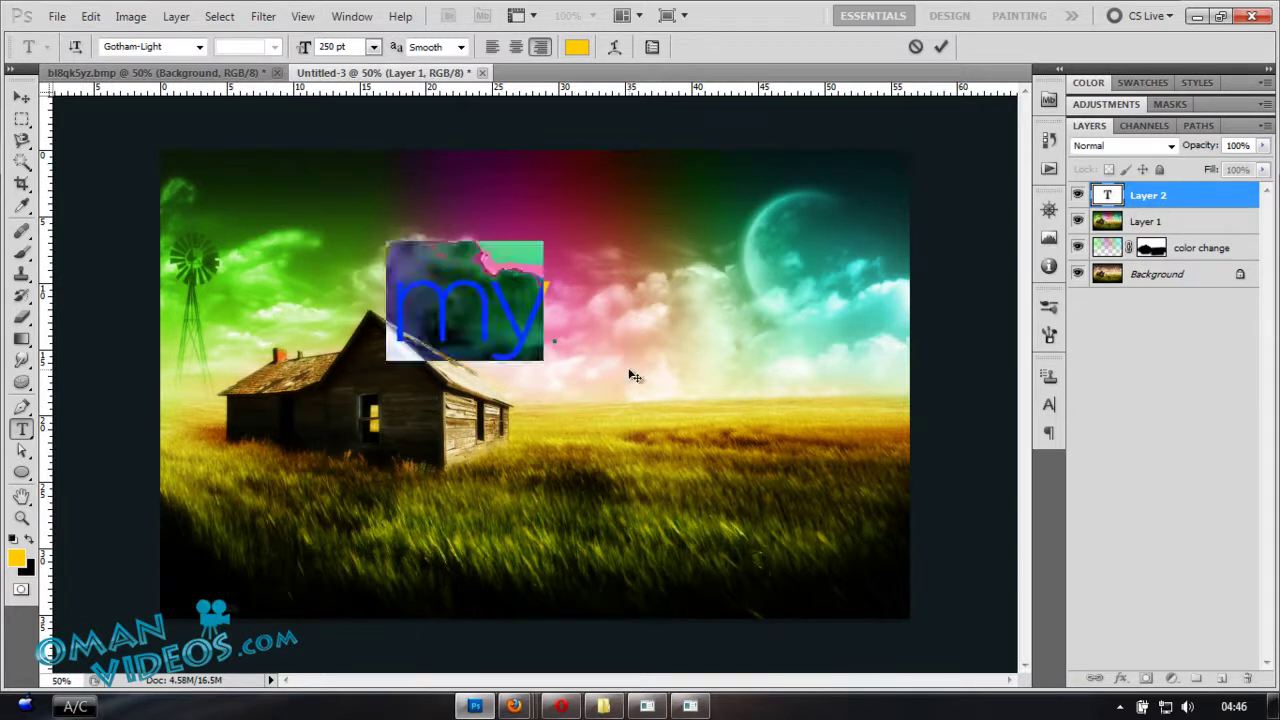
text(home)
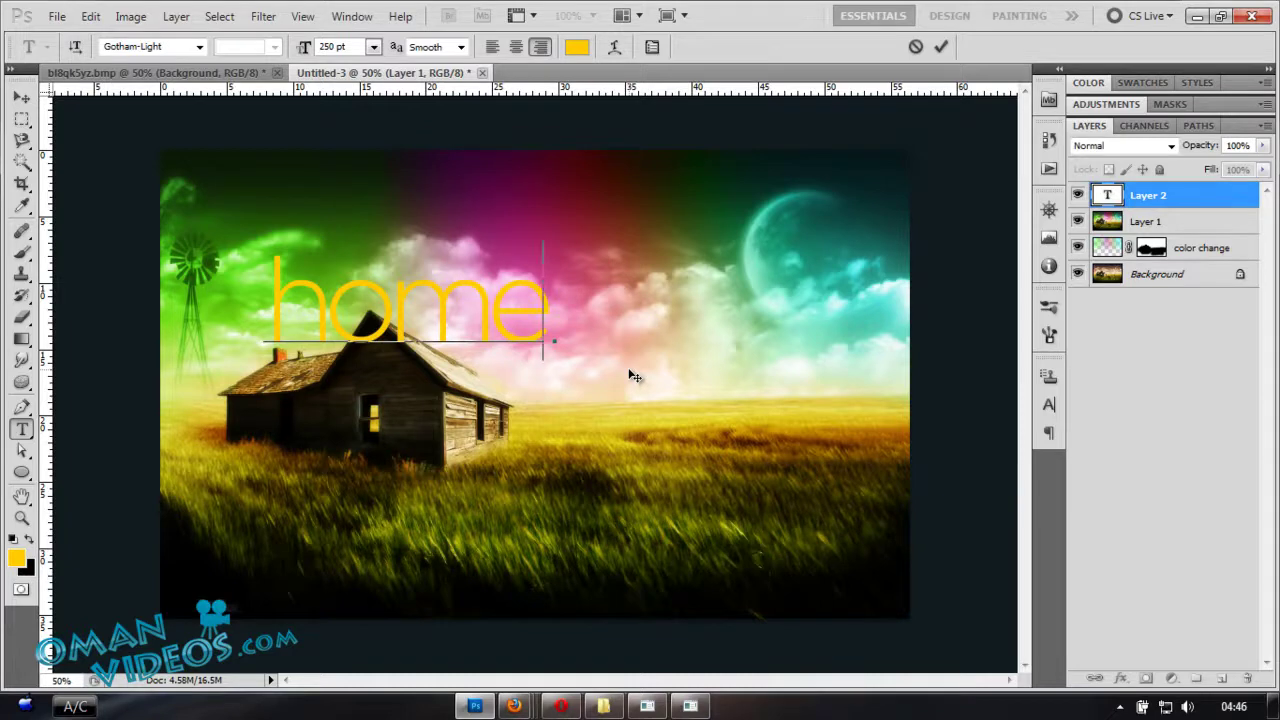
text(.sweet.)
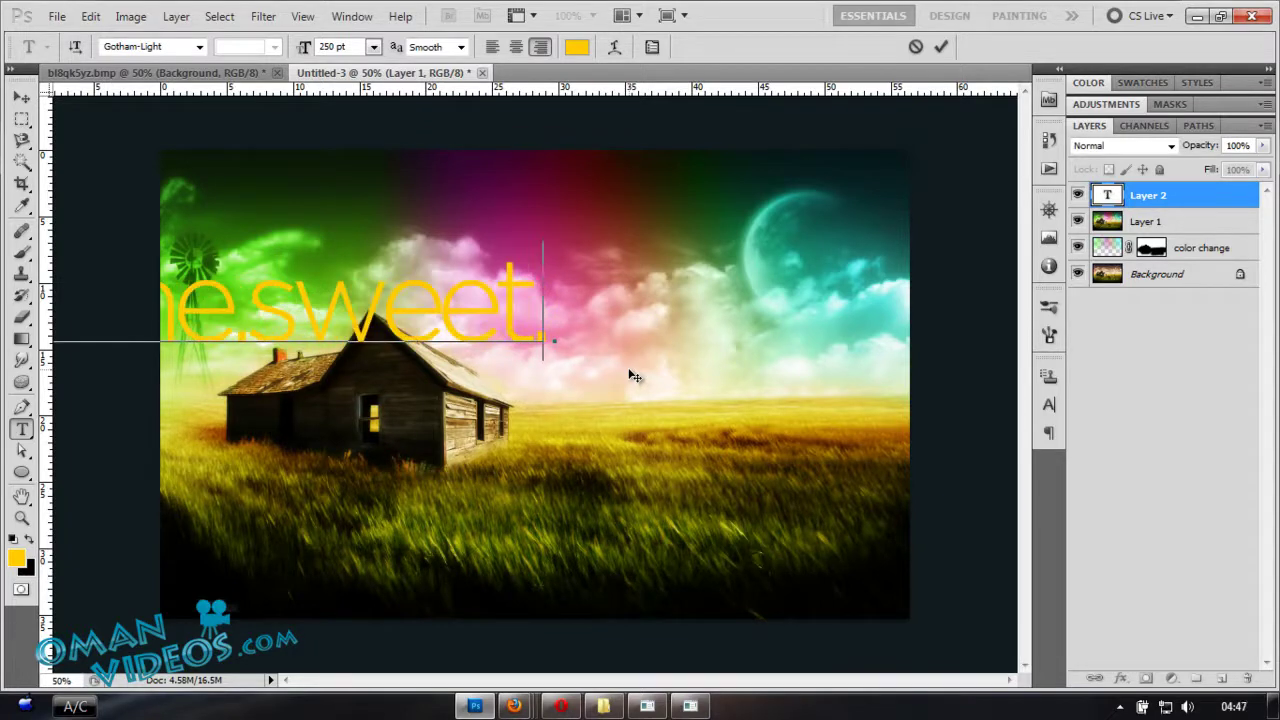
text(home)
key(ctrl+Return)
- Shrink the title with Free Transform and move it right into the sky
key(v)
drag(460, 338, 725, 338)
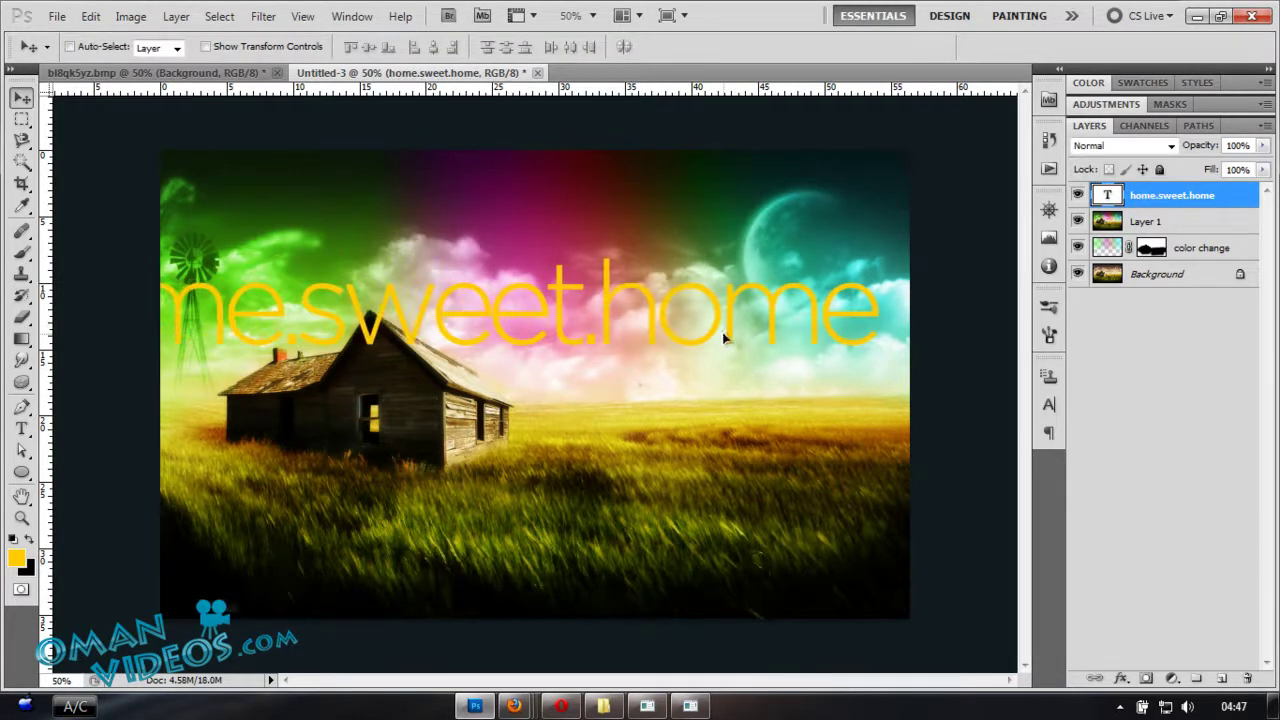
key(t)
key(ctrl+t)
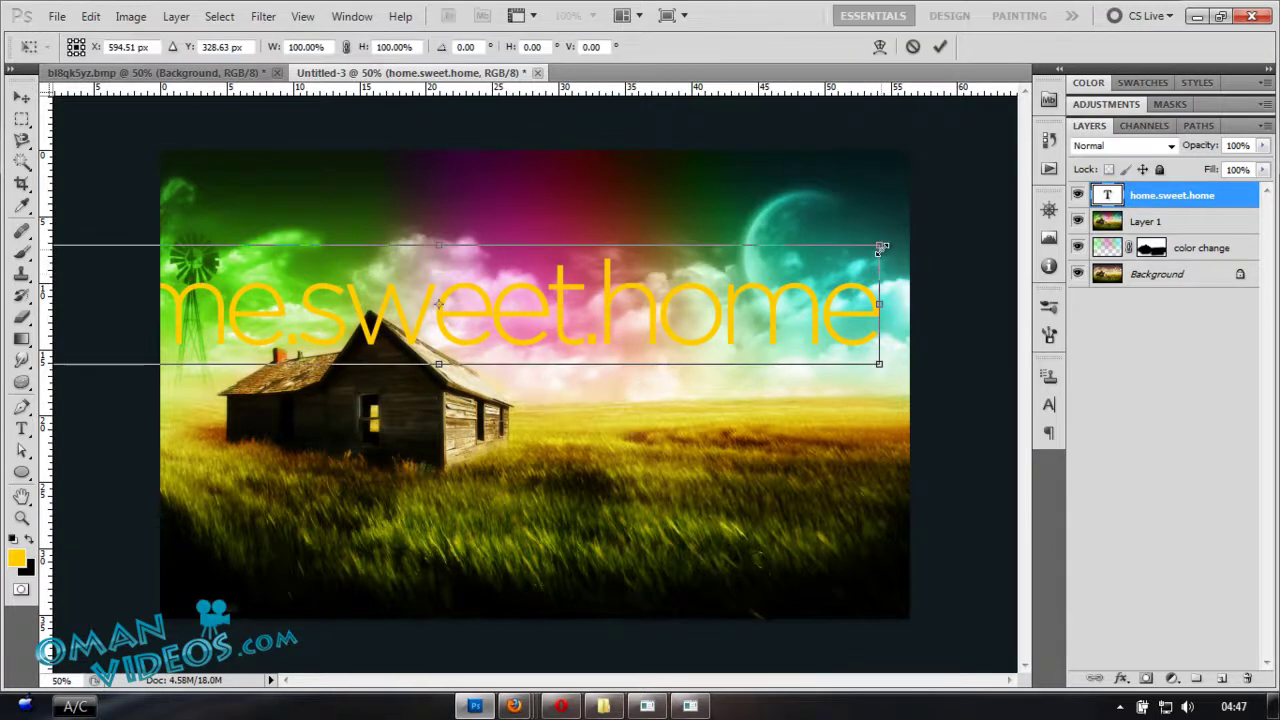
drag(886, 303, 632, 282)
double_click(400, 313)
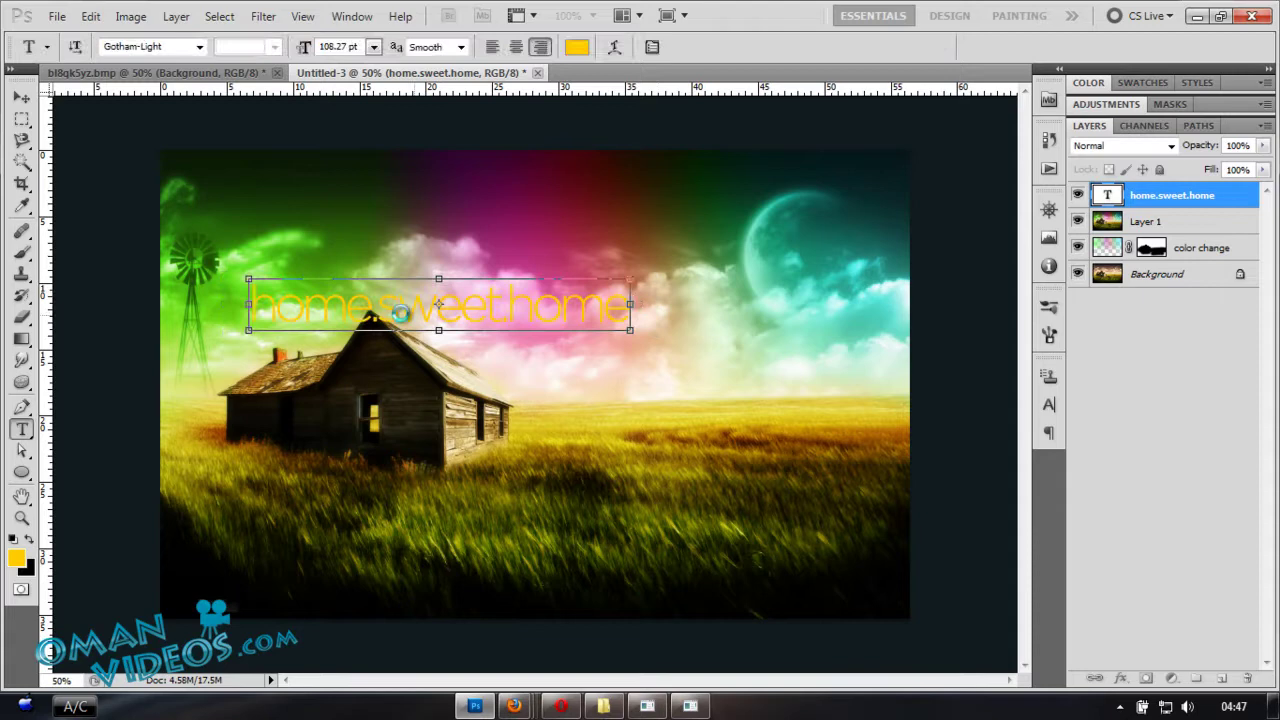
drag(400, 313, 628, 313)
click(21, 97)
drag(487, 293, 707, 293)
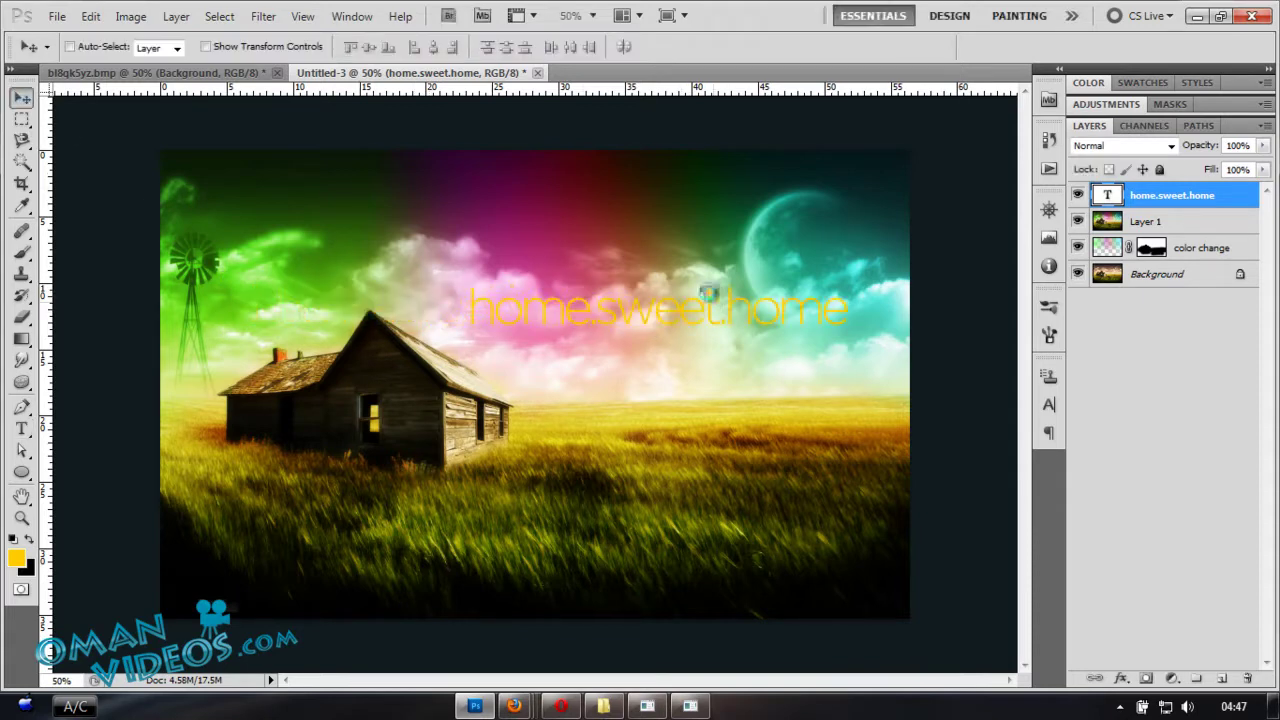
- Set the title text colour to white
key(t)
click(573, 47)
click(732, 321)
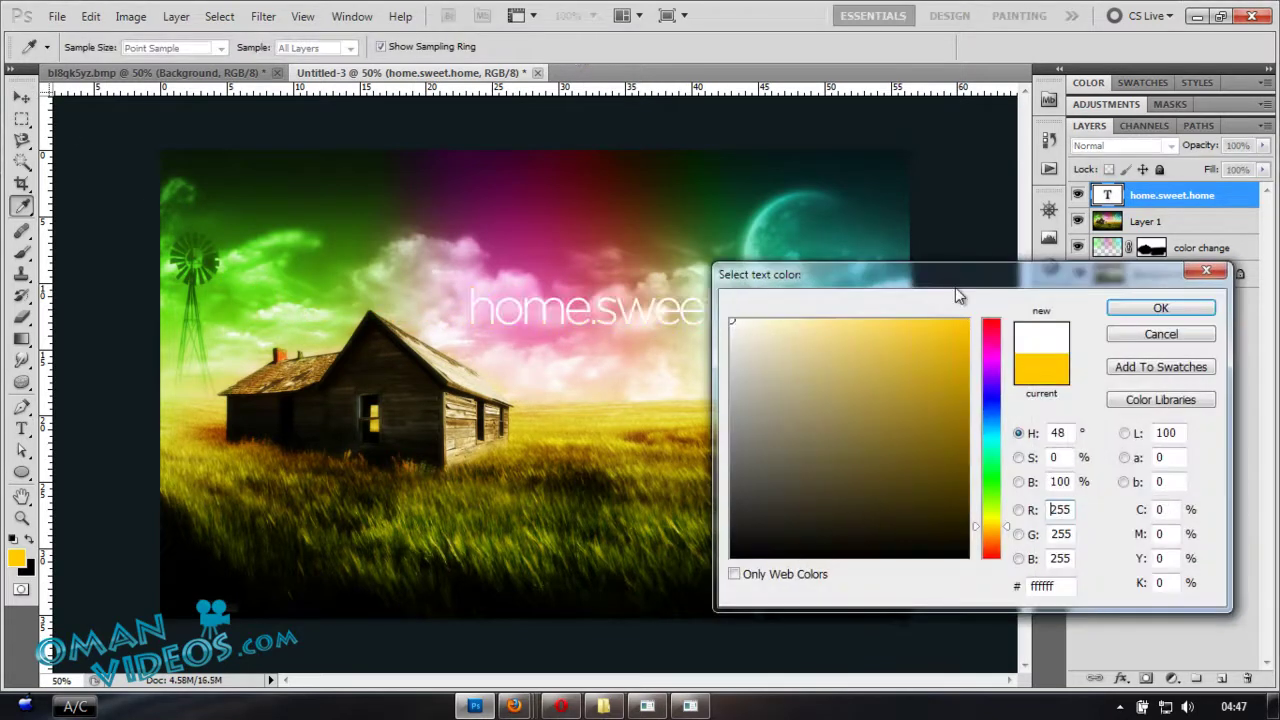
click(1160, 308)
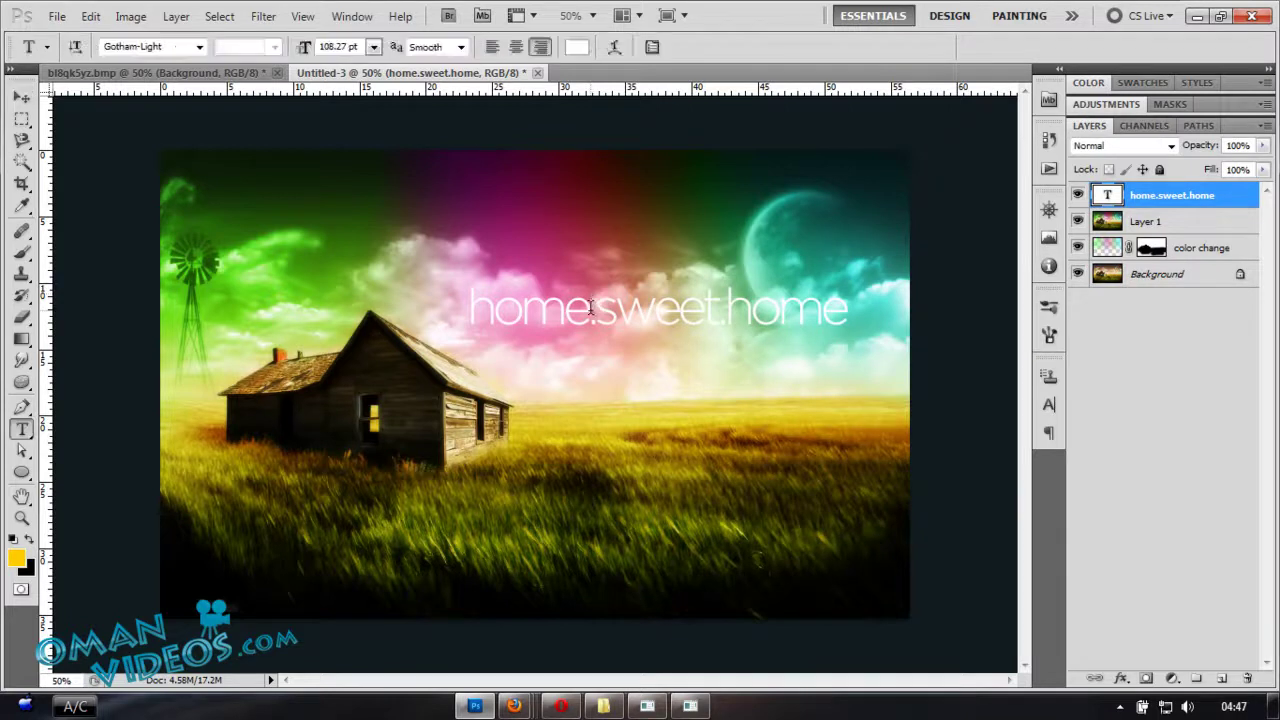
- Make the first and last 'home' words Gotham-Bold
drag(590, 308, 466, 308)
click(130, 46)
key(Up)
key(Up)
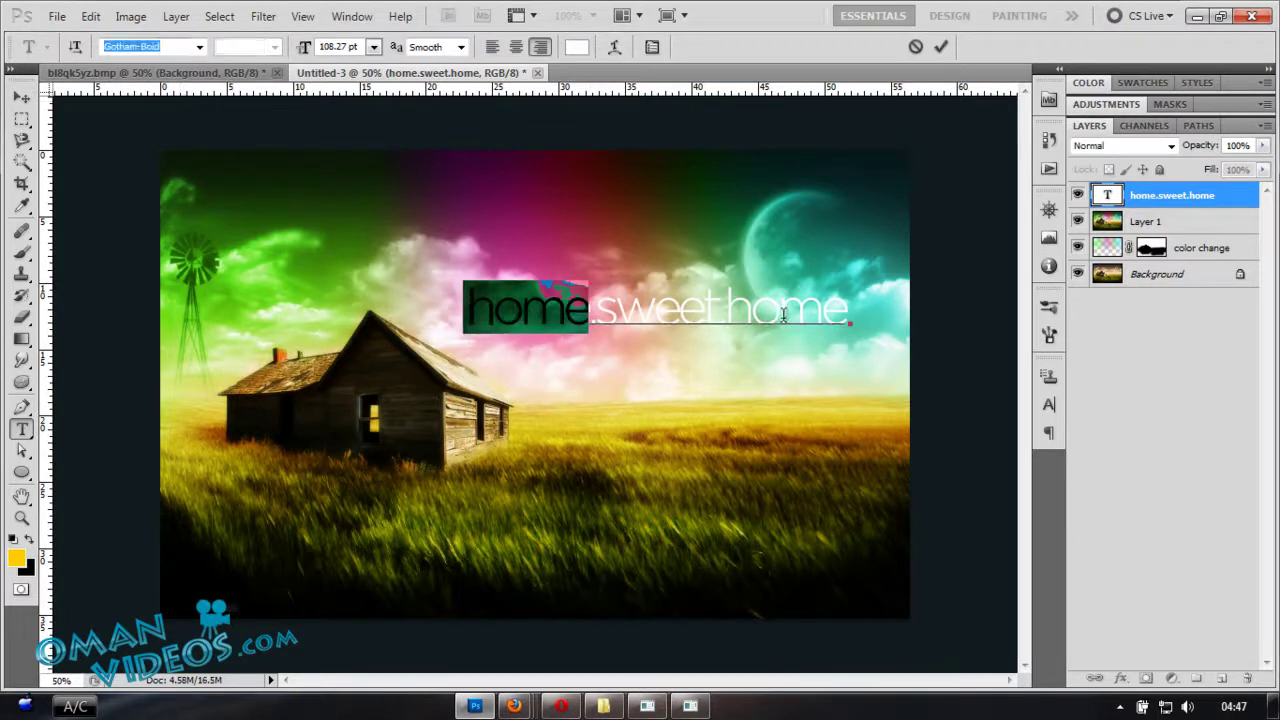
drag(748, 308, 848, 308)
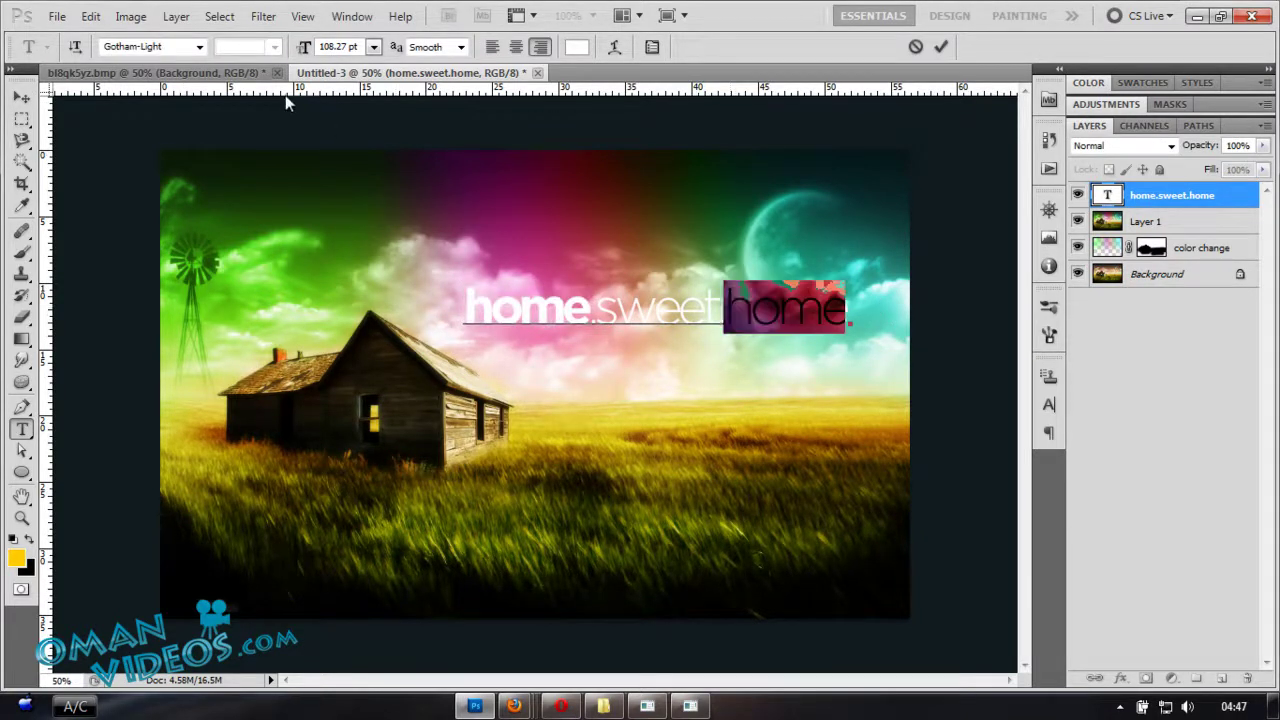
click(163, 47)
key(Up)
key(Up)
key(ctrl+Return)
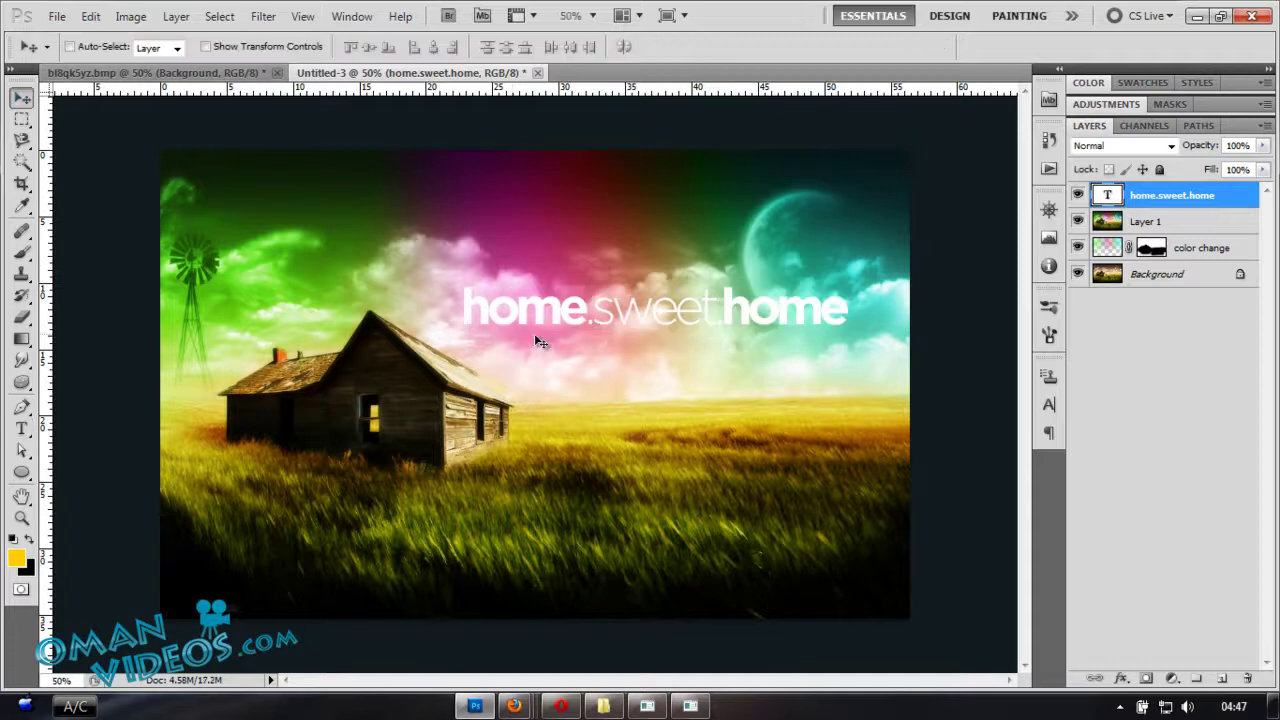
- Scale the title to about 82% and centre it in the sky among the clouds
drag(668, 360, 663, 480)
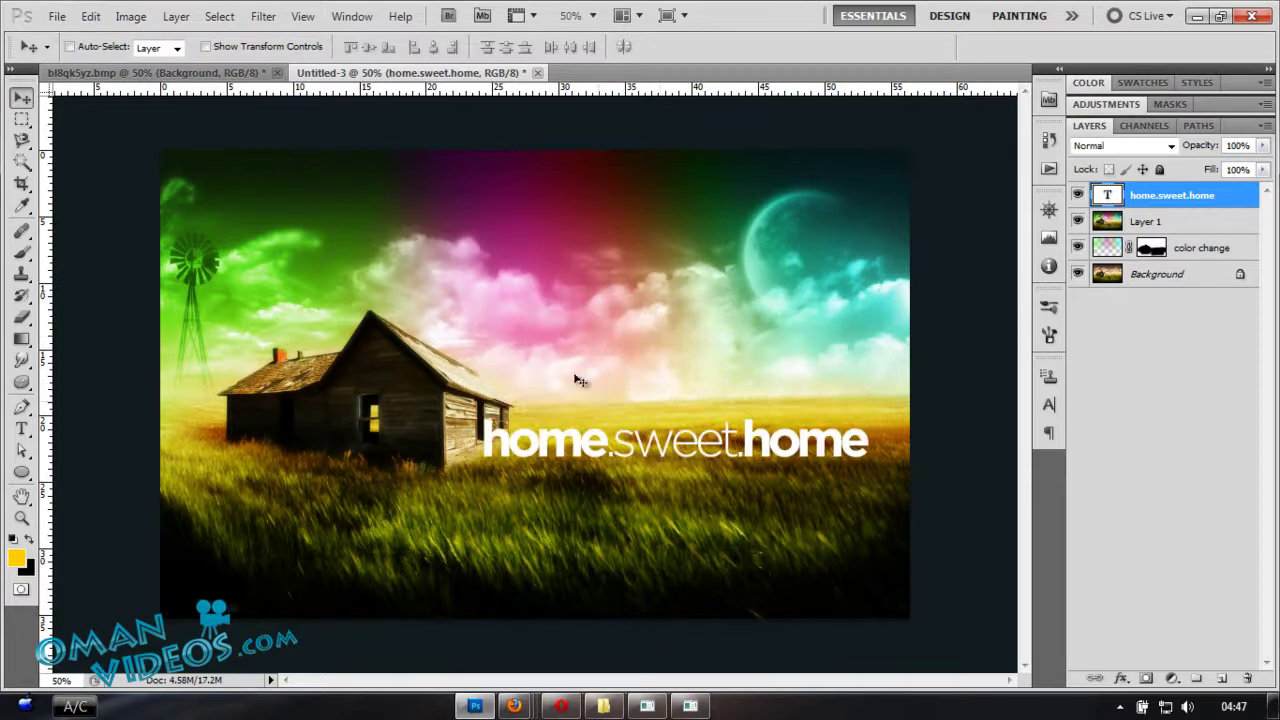
key(t)
click(200, 47)
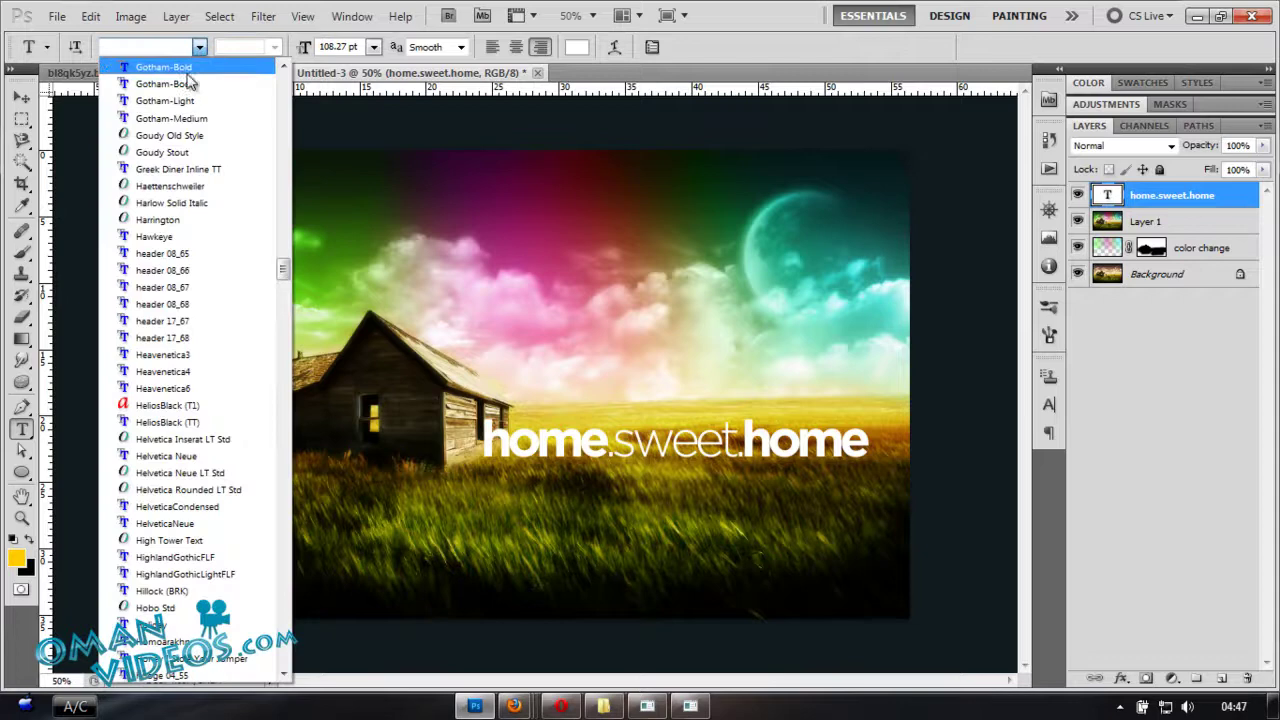
click(21, 97)
drag(765, 460, 759, 314)
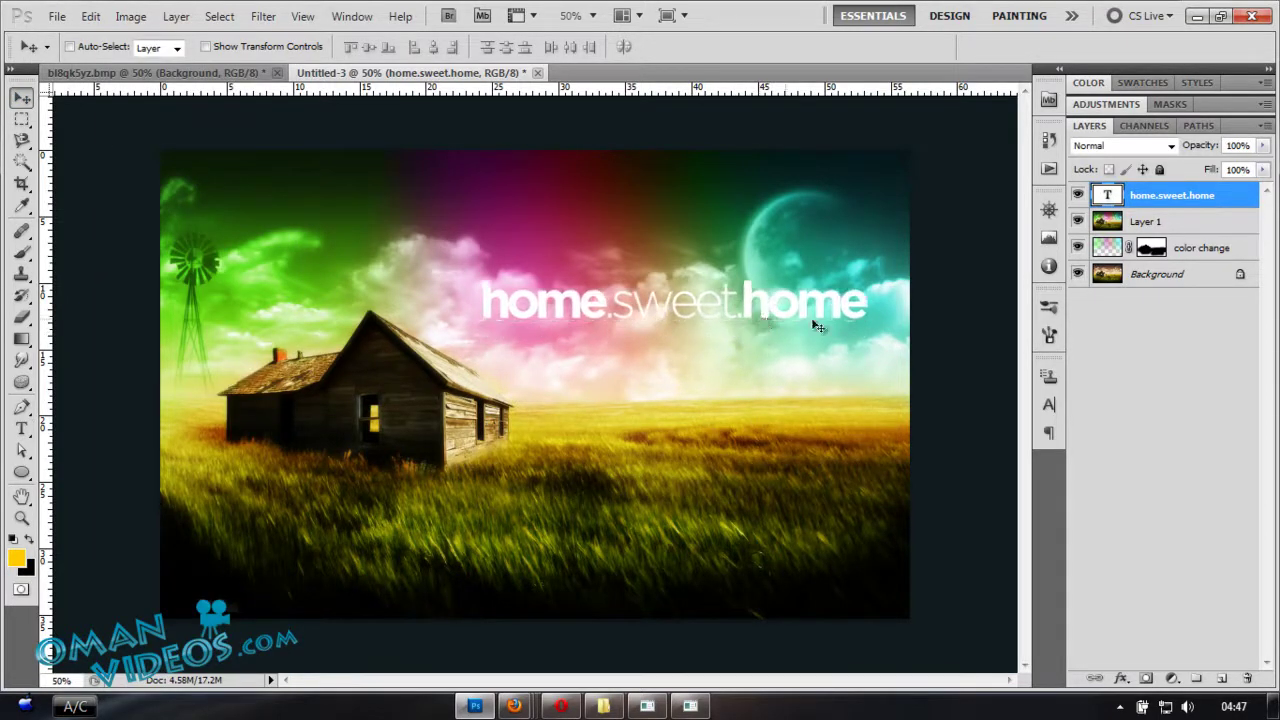
key(ctrl+t)
drag(875, 271, 836, 276)
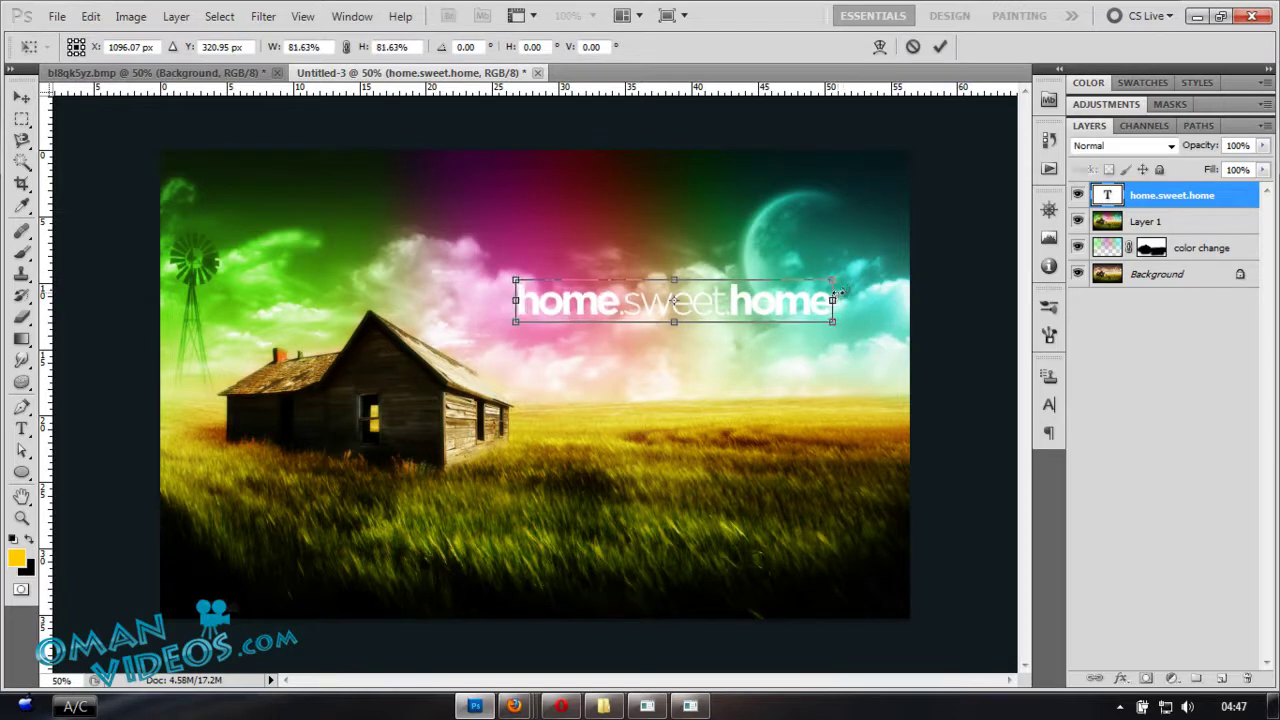
key(Return)
key(ctrl+plus)
key(ctrl+plus)
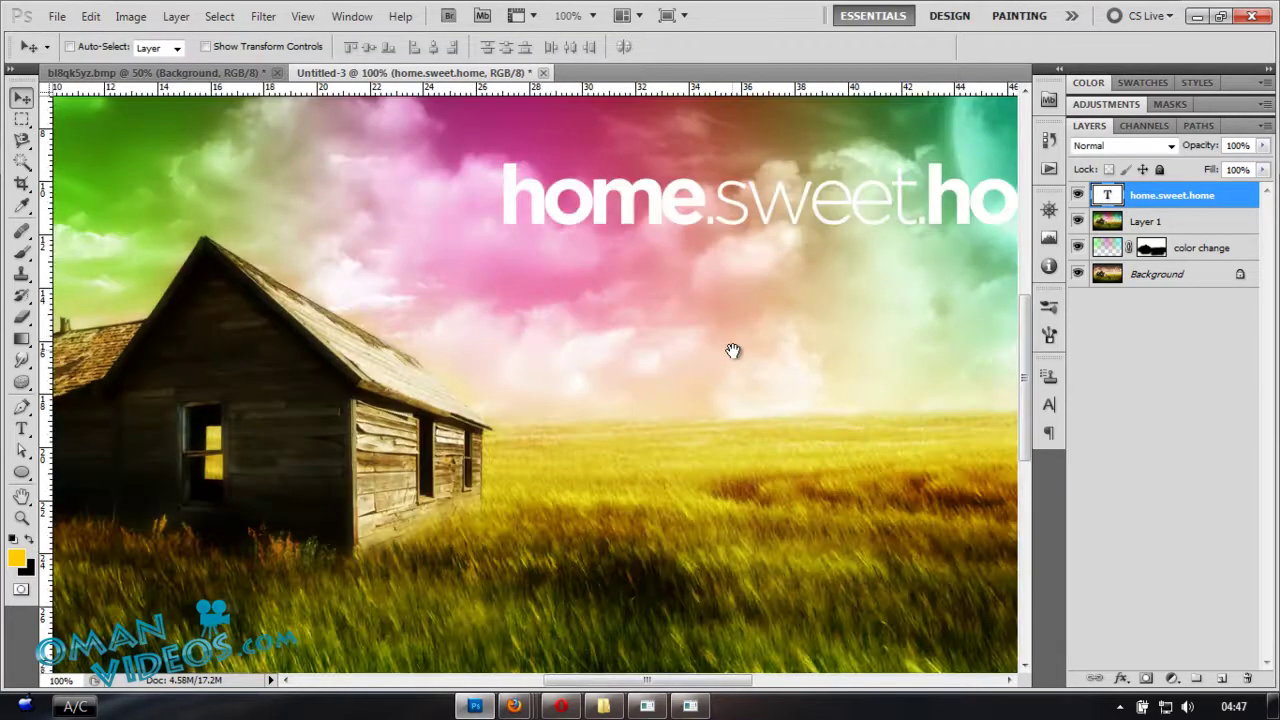
drag(731, 349, 551, 449)
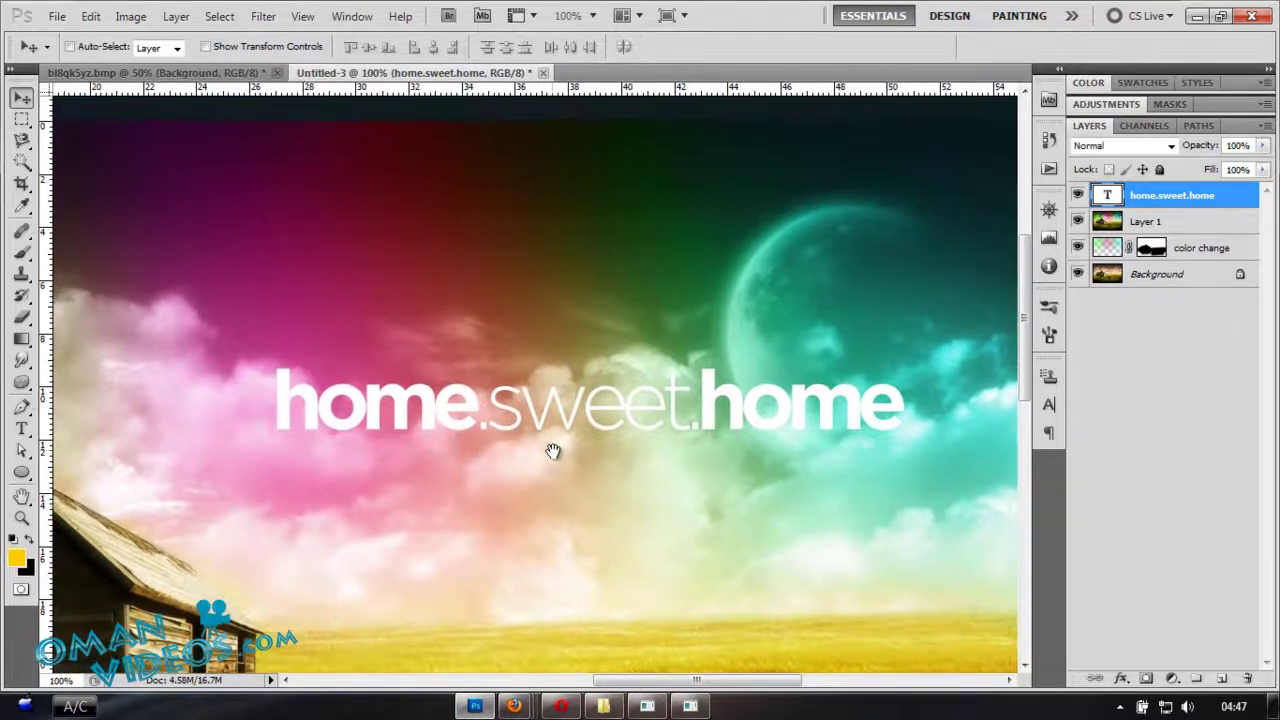
drag(700, 434, 704, 474)
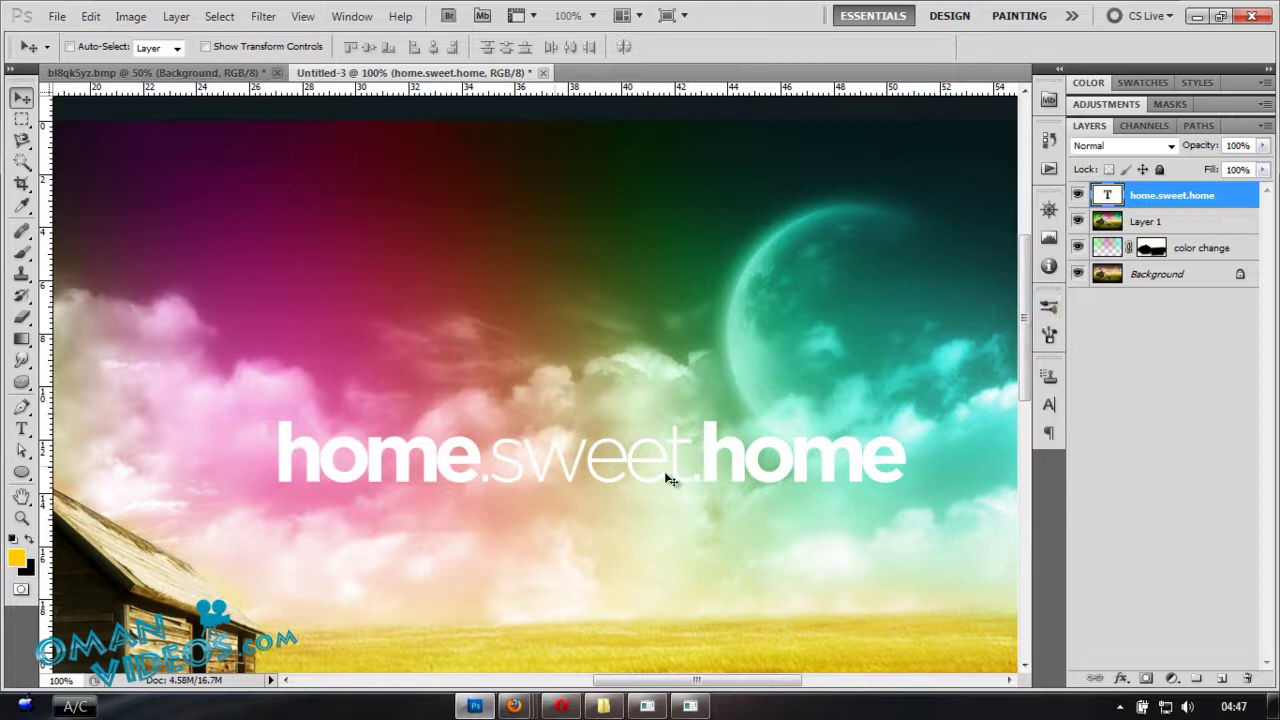
- Give the title a lower-opacity drop shadow and a softened Bevel and Emboss
double_click(1232, 197)
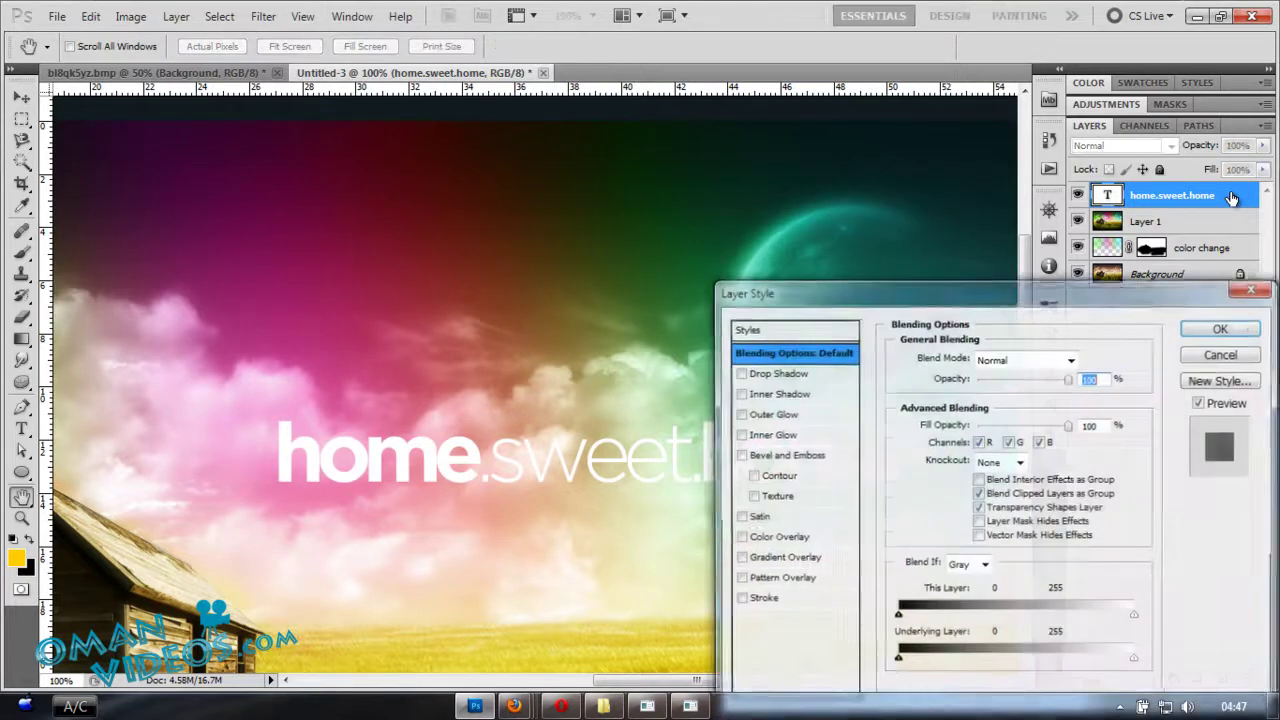
click(739, 373)
drag(1028, 387, 987, 387)
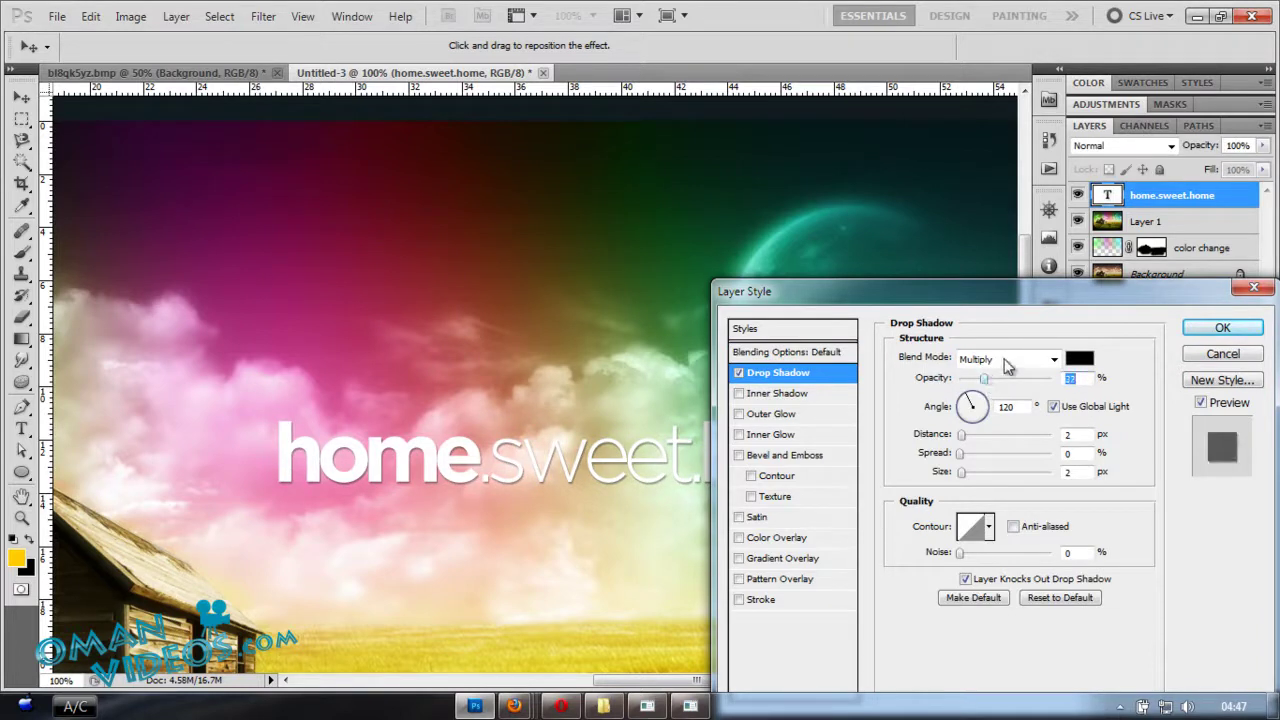
click(1008, 358)
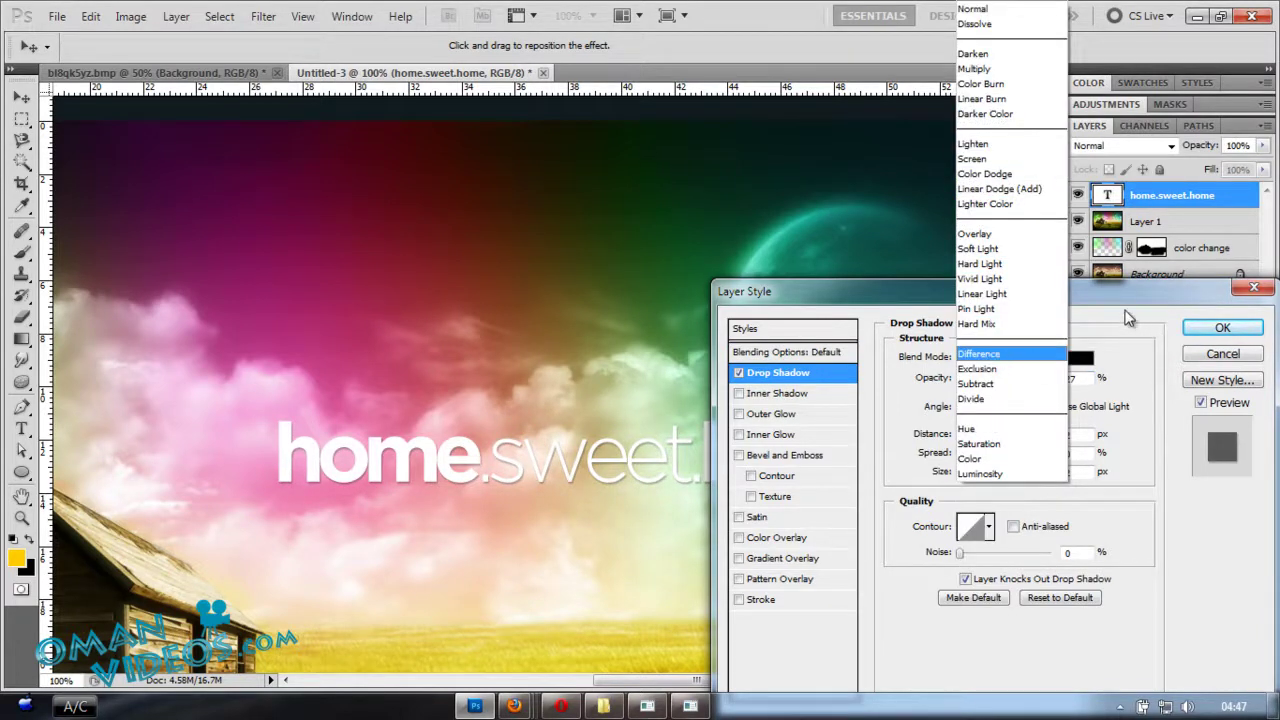
drag(1093, 297, 1069, 272)
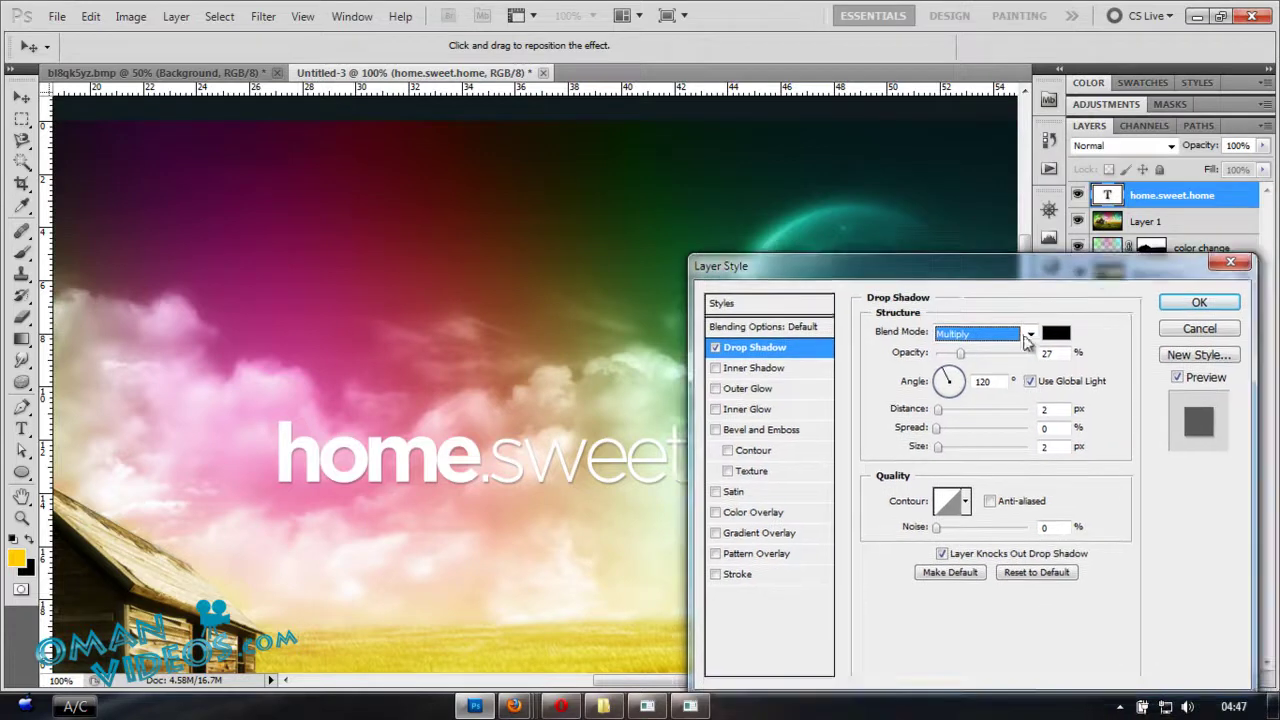
click(716, 430)
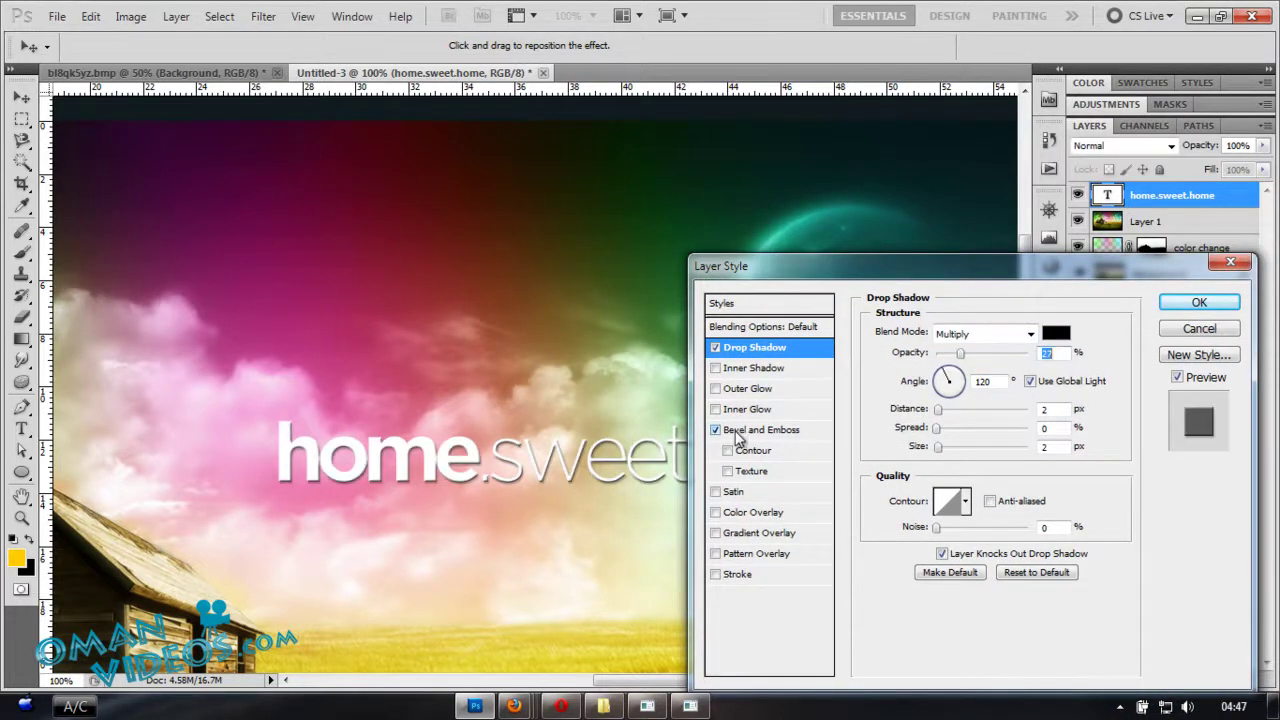
click(763, 431)
drag(950, 437, 995, 440)
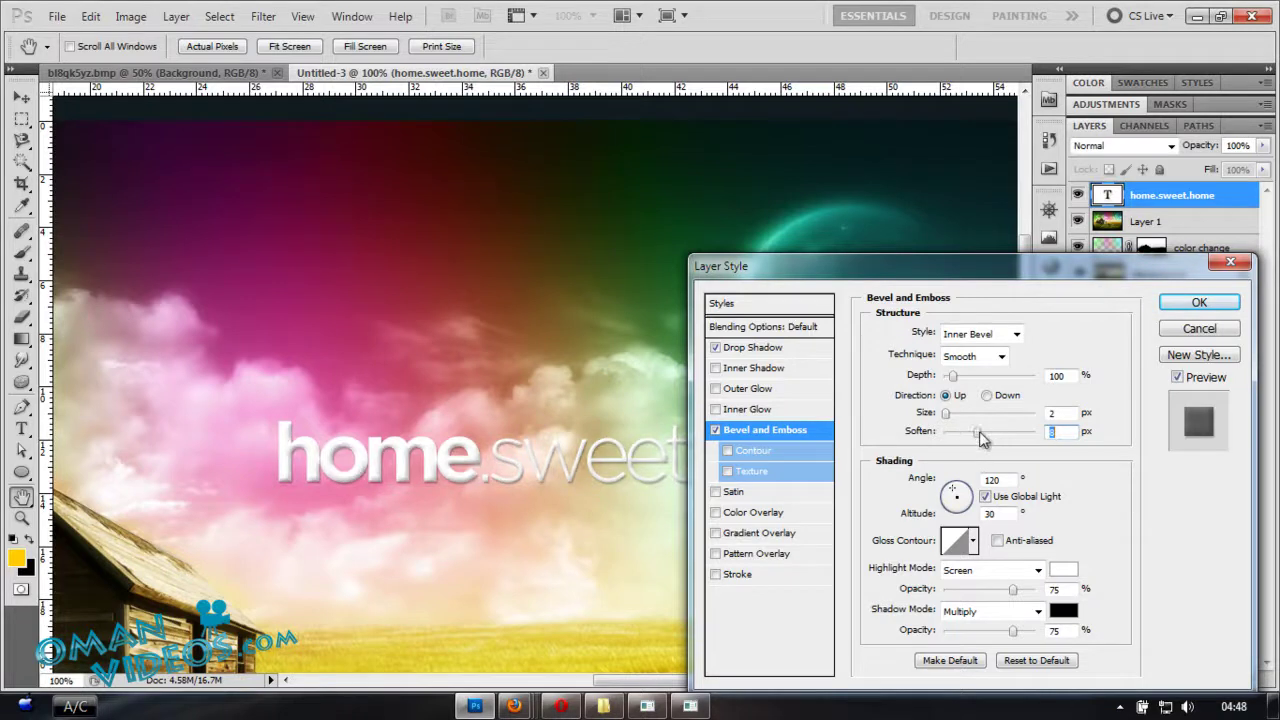
- Add an all-white Gradient Overlay to the title text
click(716, 533)
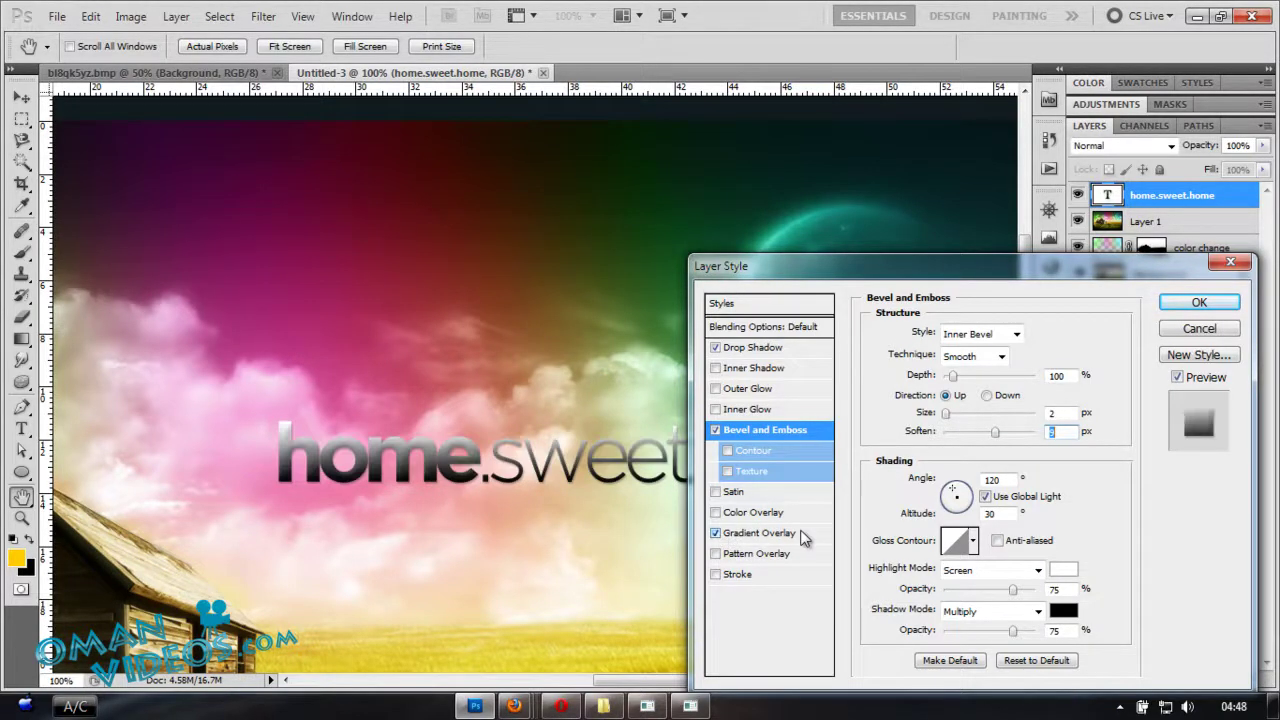
click(745, 533)
click(1050, 377)
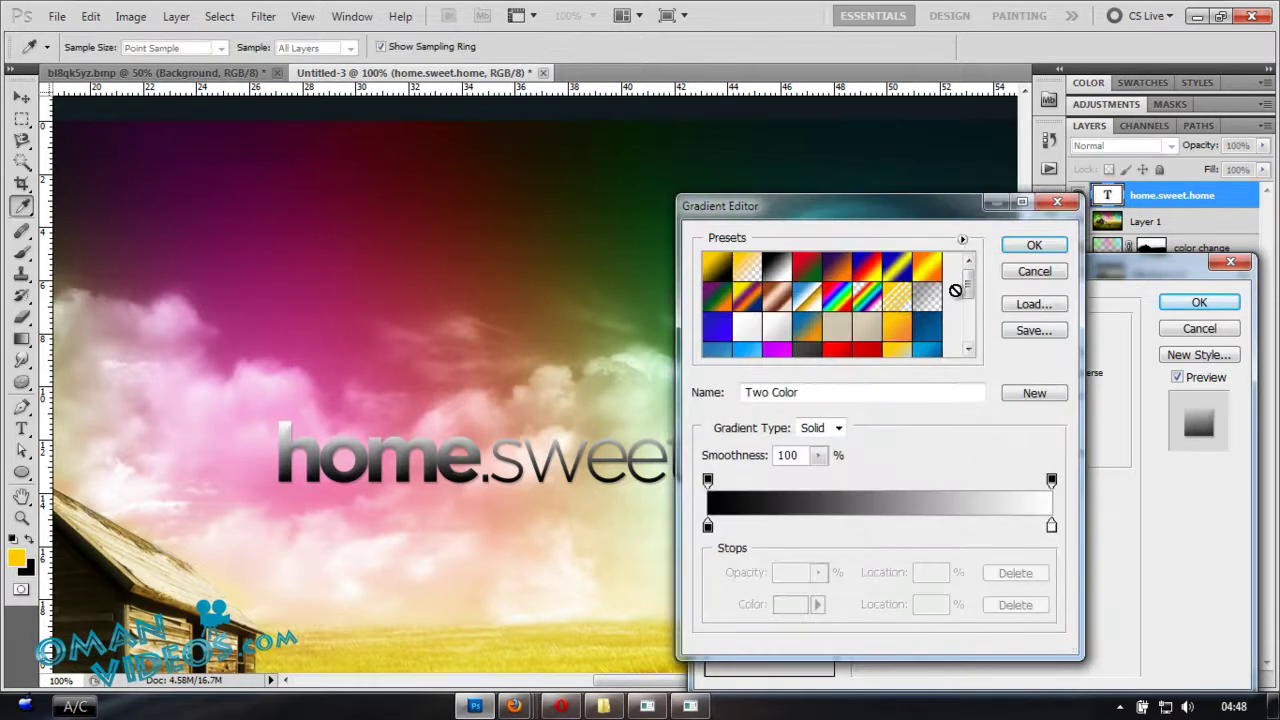
click(777, 330)
click(776, 336)
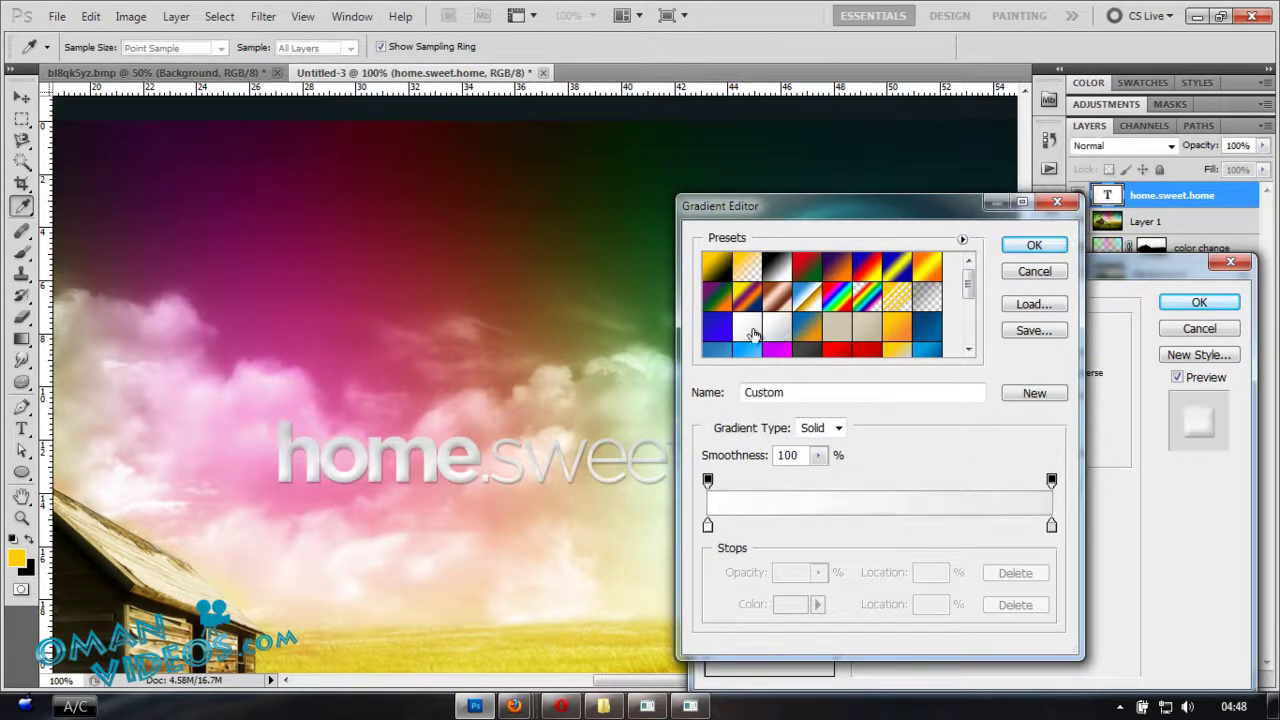
click(1031, 247)
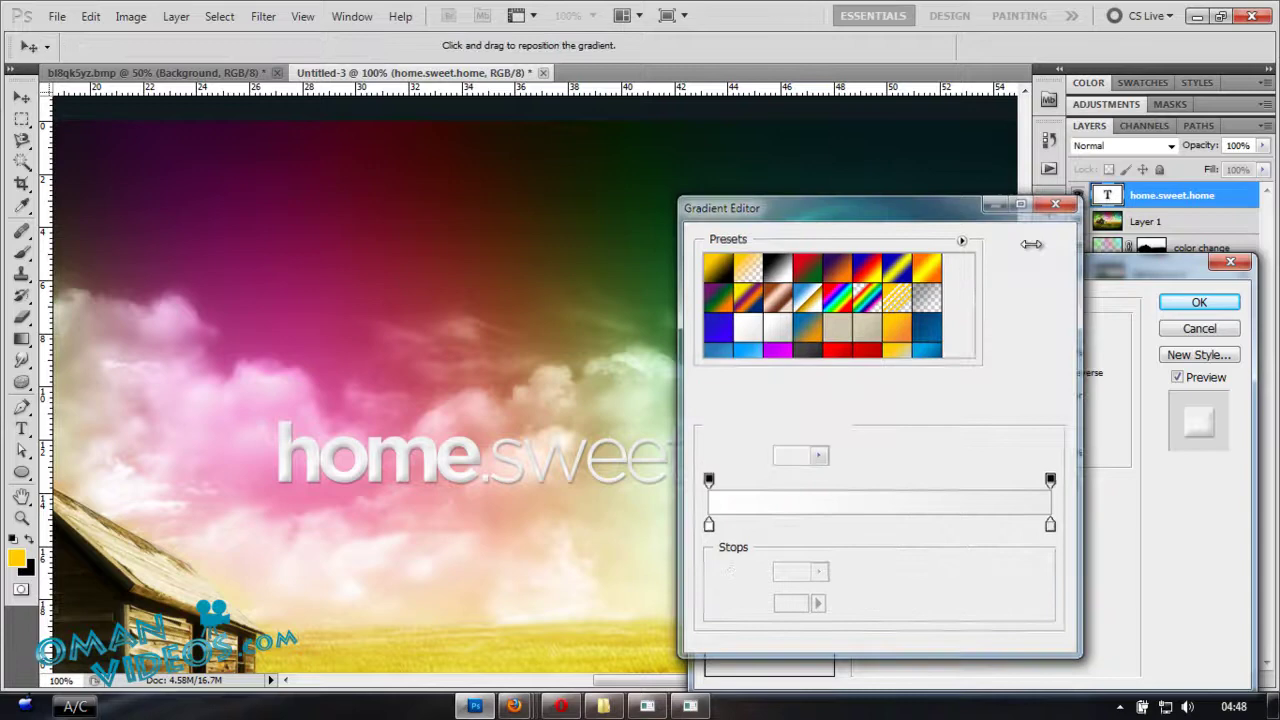
drag(1060, 263, 1056, 213)
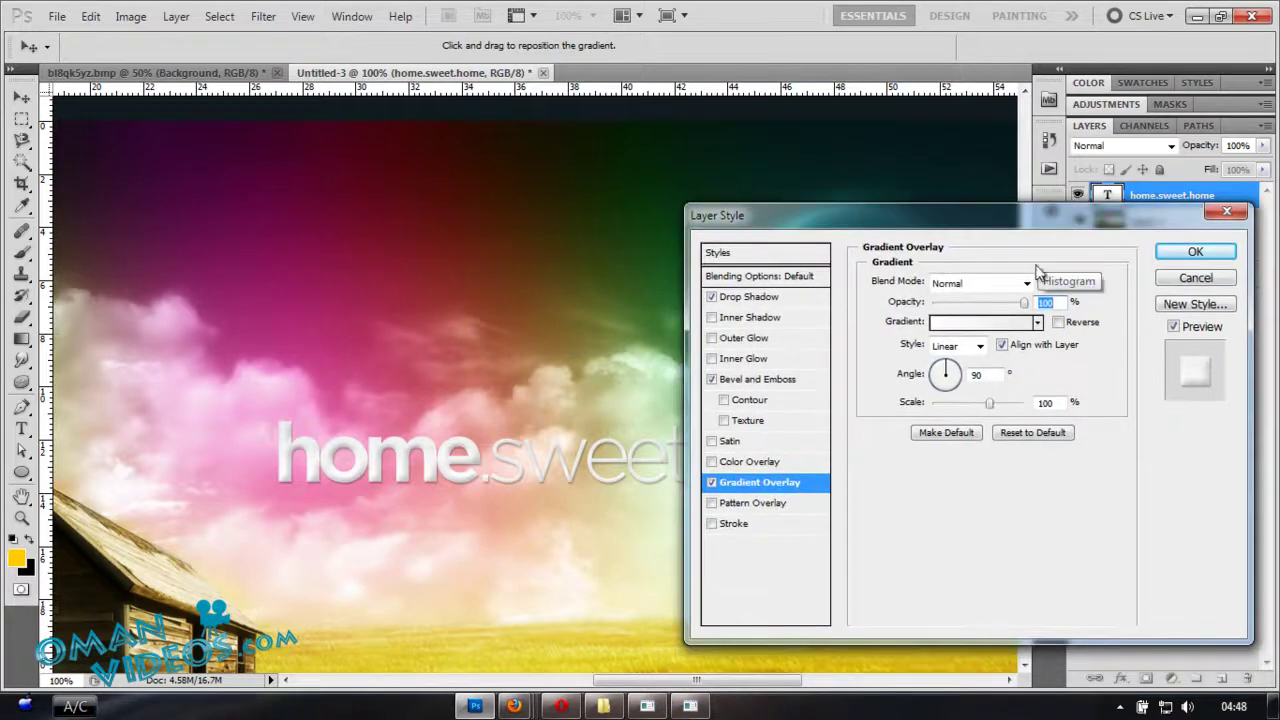
- Try an Inner Shadow at 32% opacity, then turn it off and apply the style
click(712, 317)
click(770, 318)
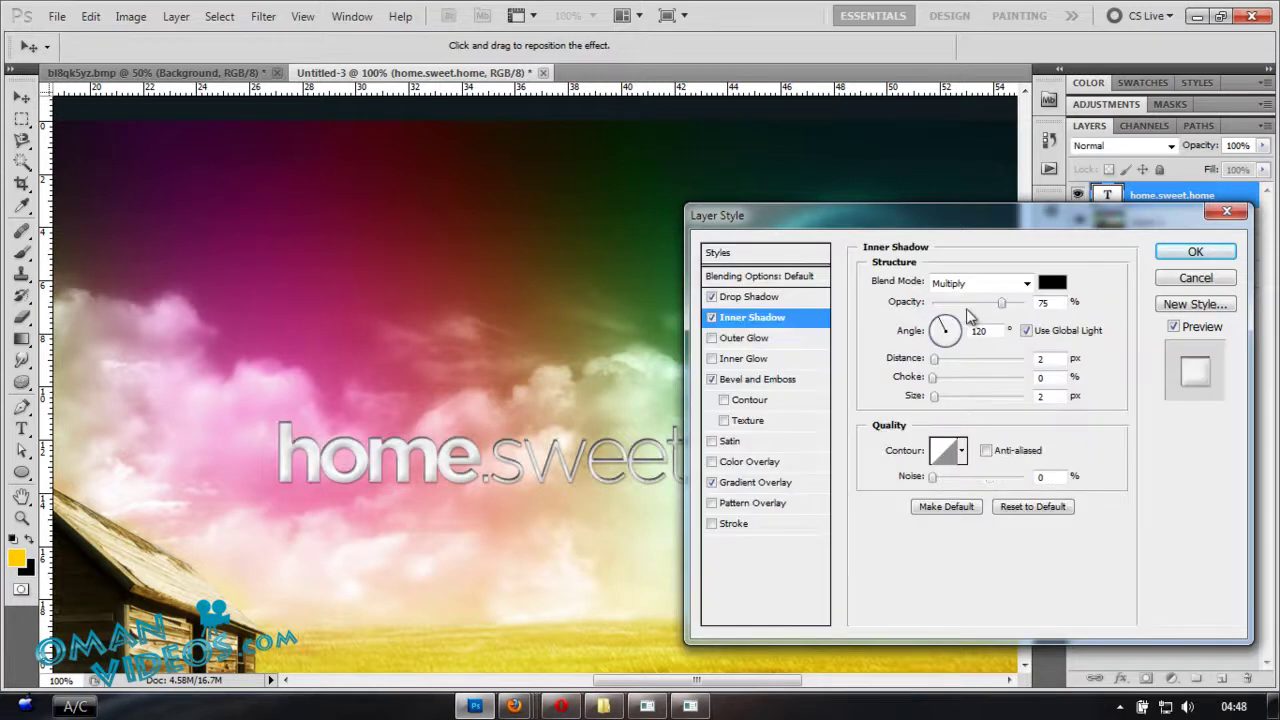
drag(1008, 303, 960, 306)
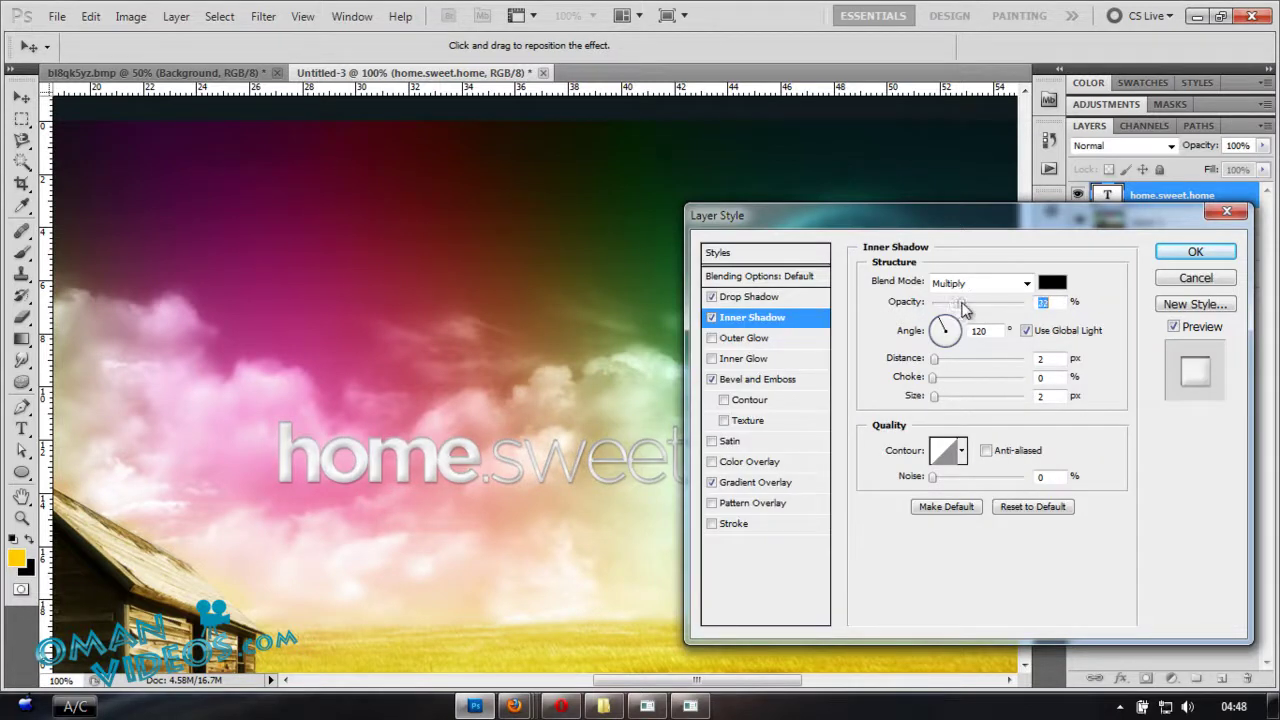
click(933, 359)
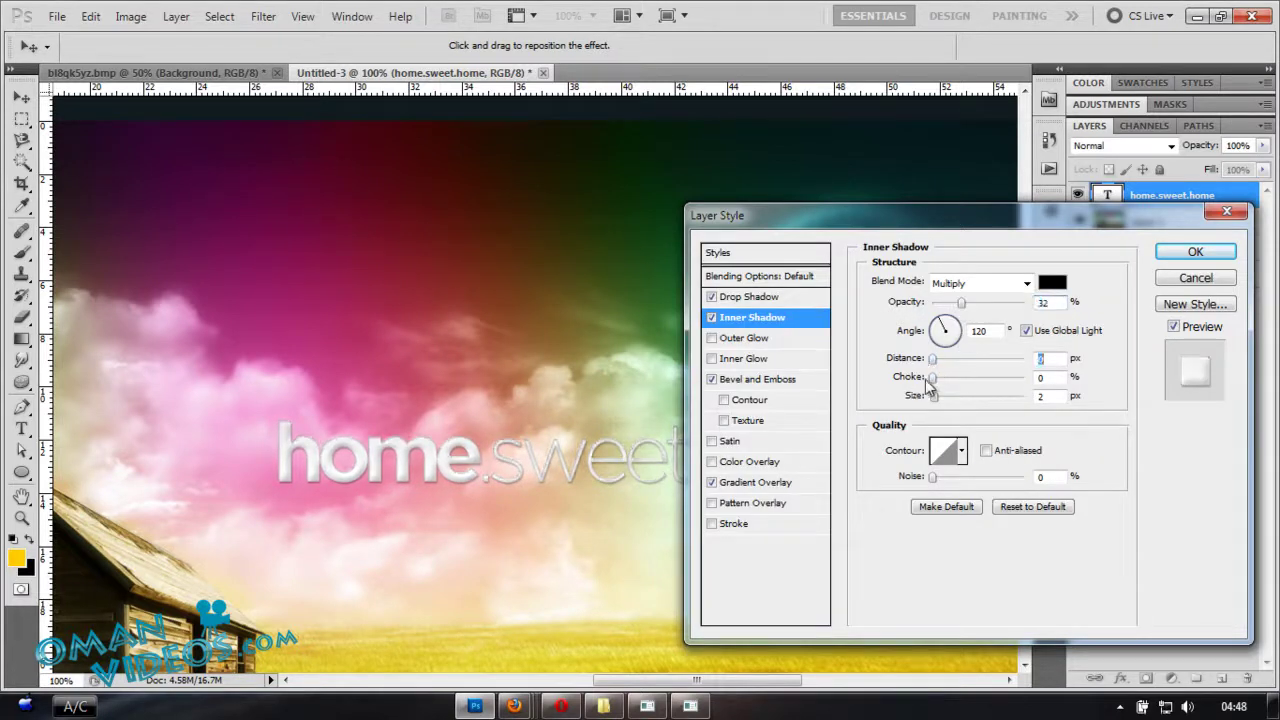
click(712, 317)
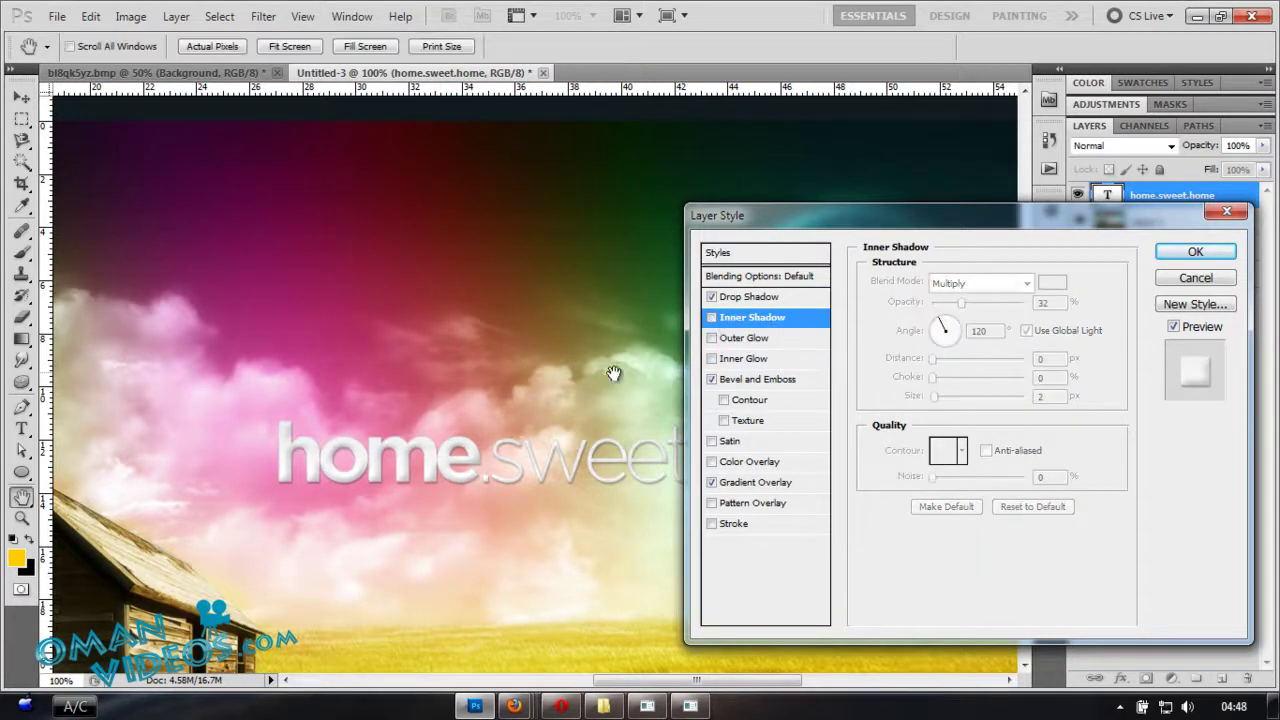
click(1176, 258)
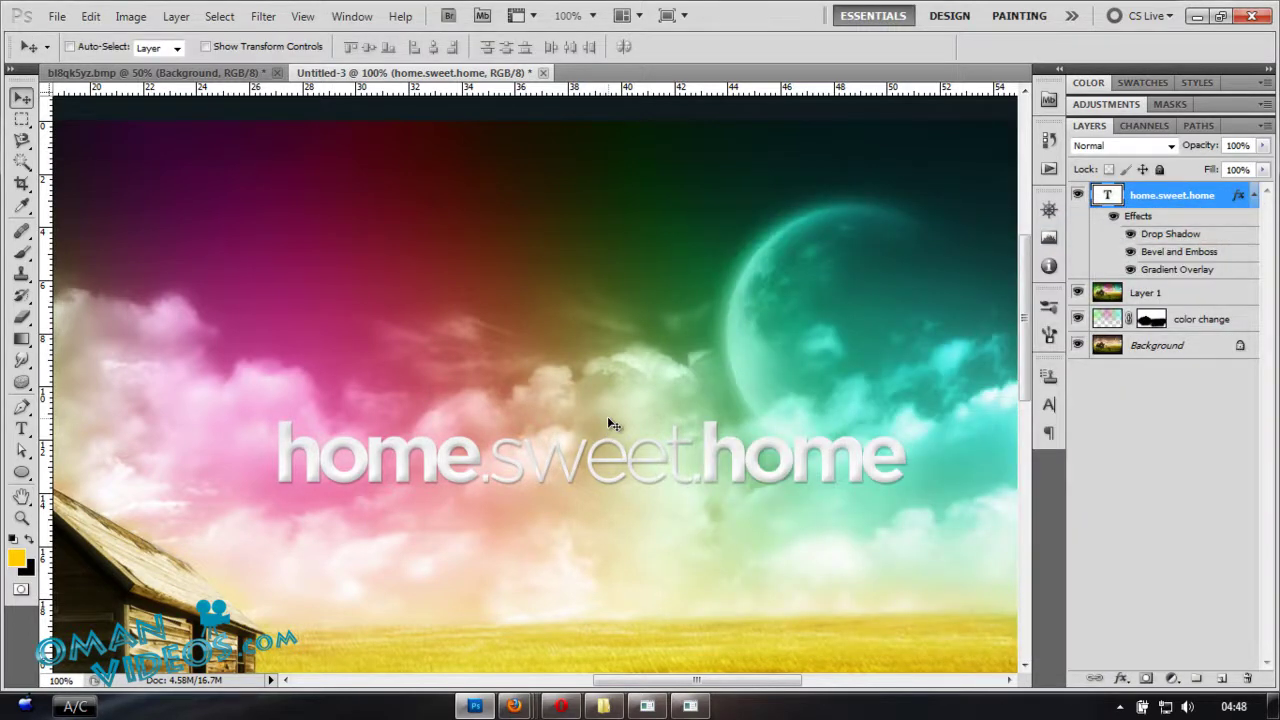
- Drag the title onto the field at lower right, collapse its effects, and add a new layer above
key(ctrl+minus)
drag(514, 440, 615, 362)
drag(805, 318, 798, 585)
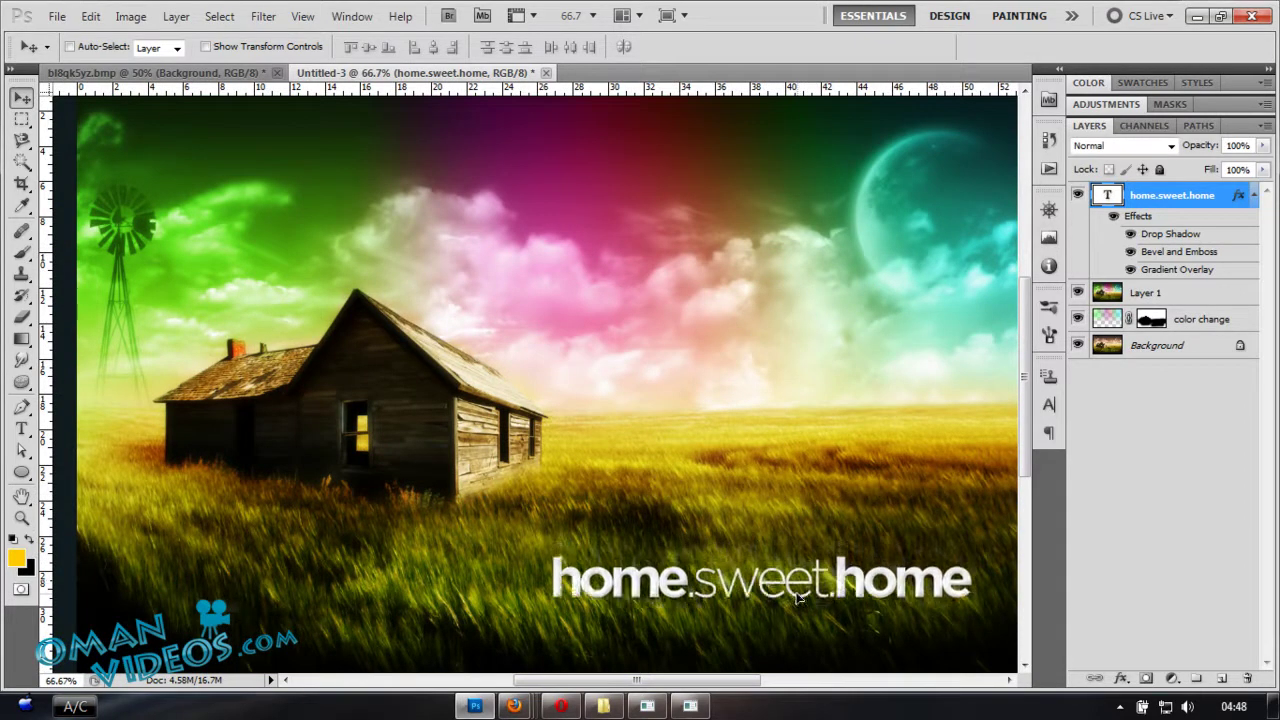
drag(742, 453, 594, 365)
drag(468, 302, 608, 377)
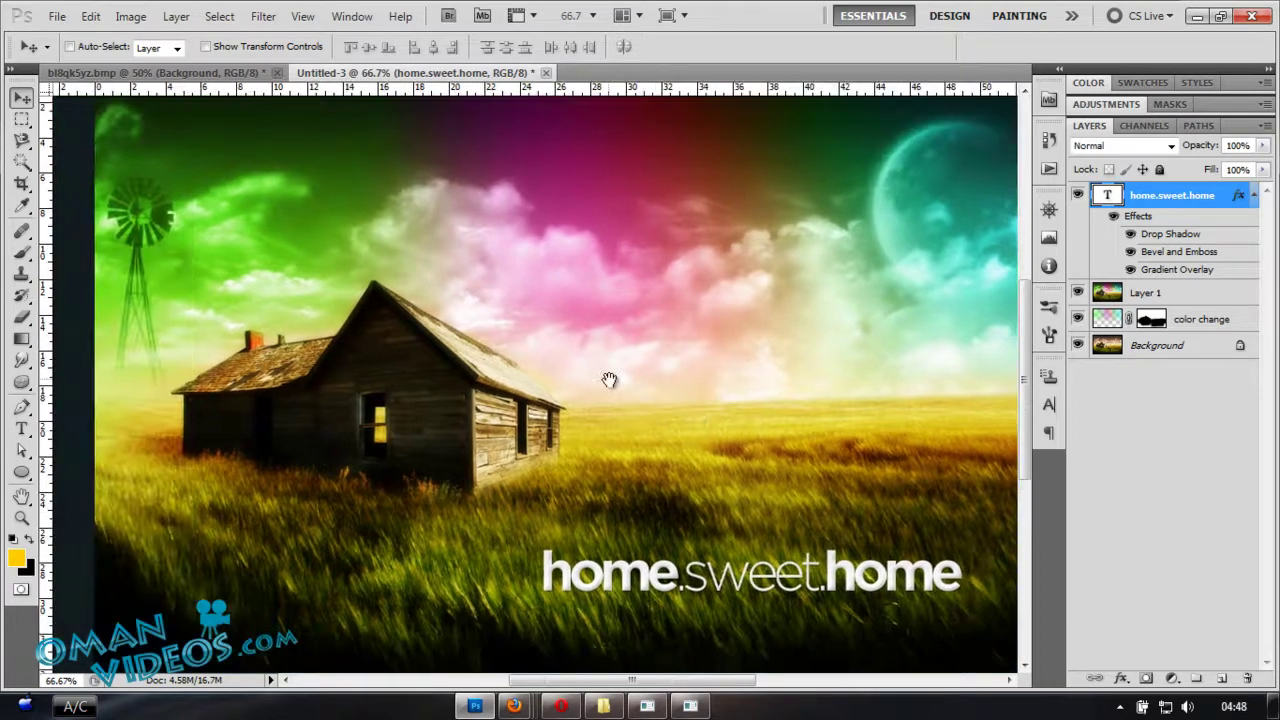
click(1253, 196)
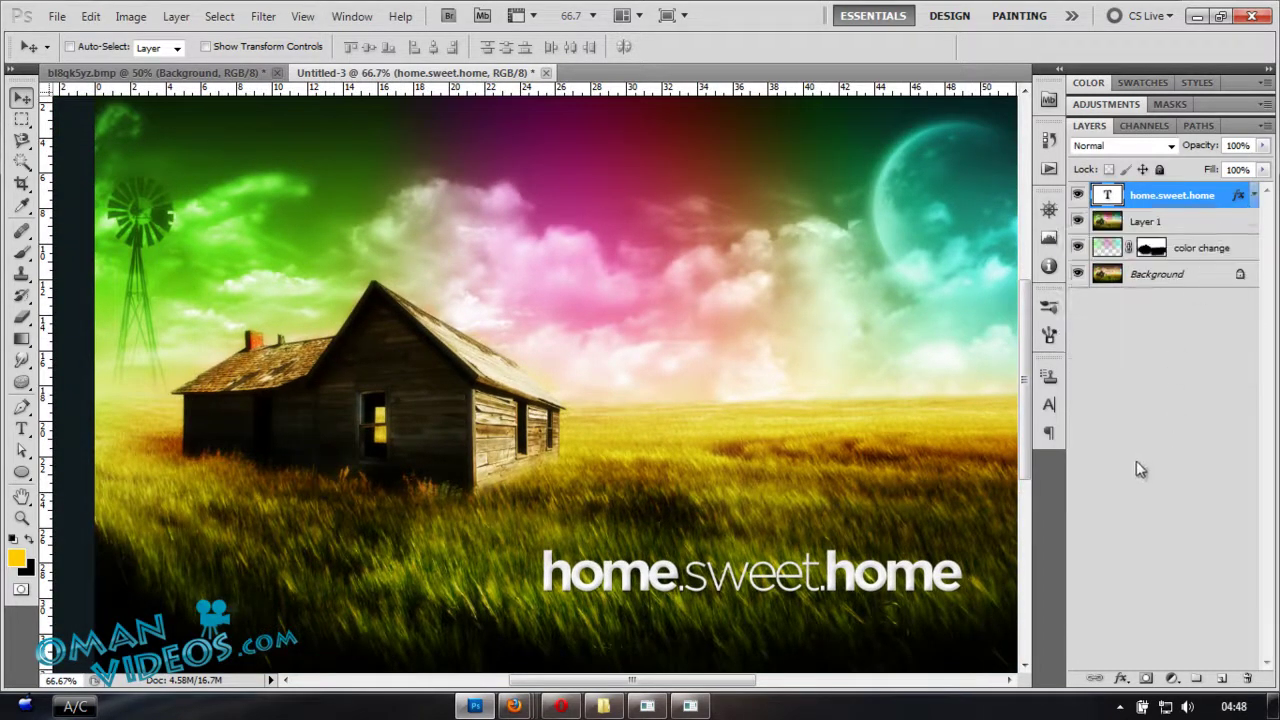
click(1222, 678)
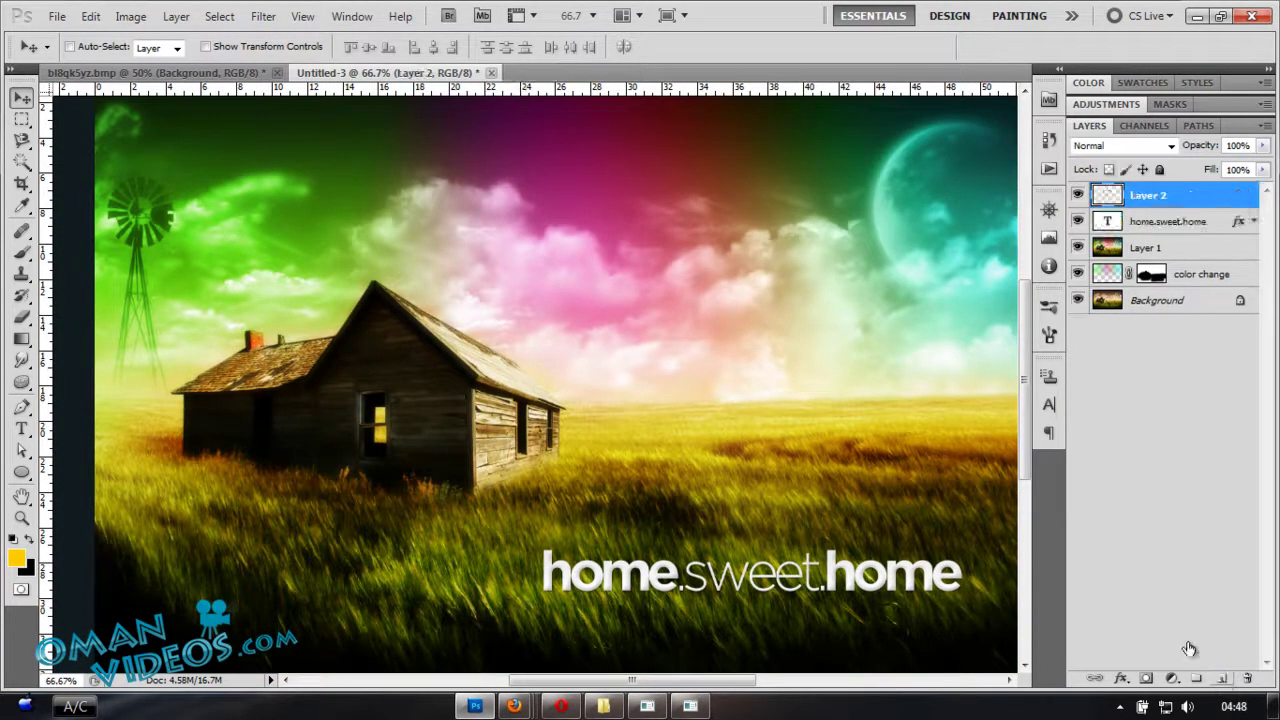
- Choose the Brush tool with a hard round tip at 100% hardness
click(22, 253)
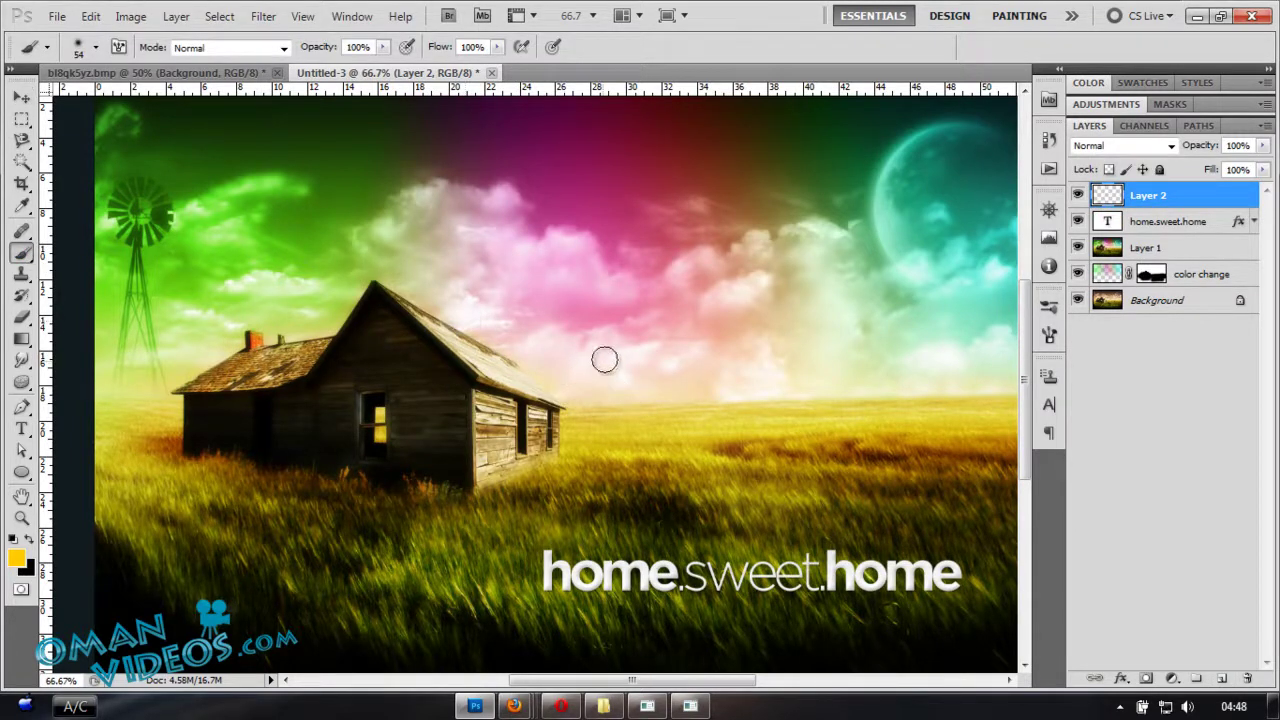
right_click(580, 312)
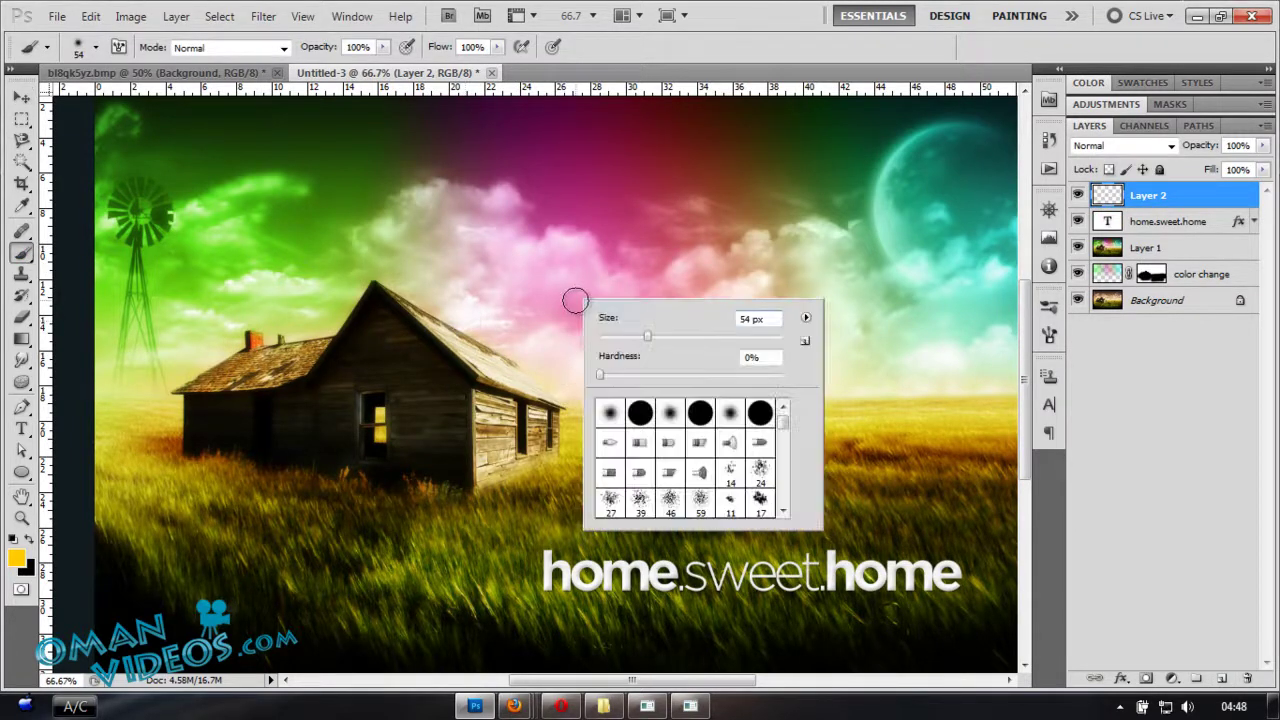
click(641, 414)
click(781, 378)
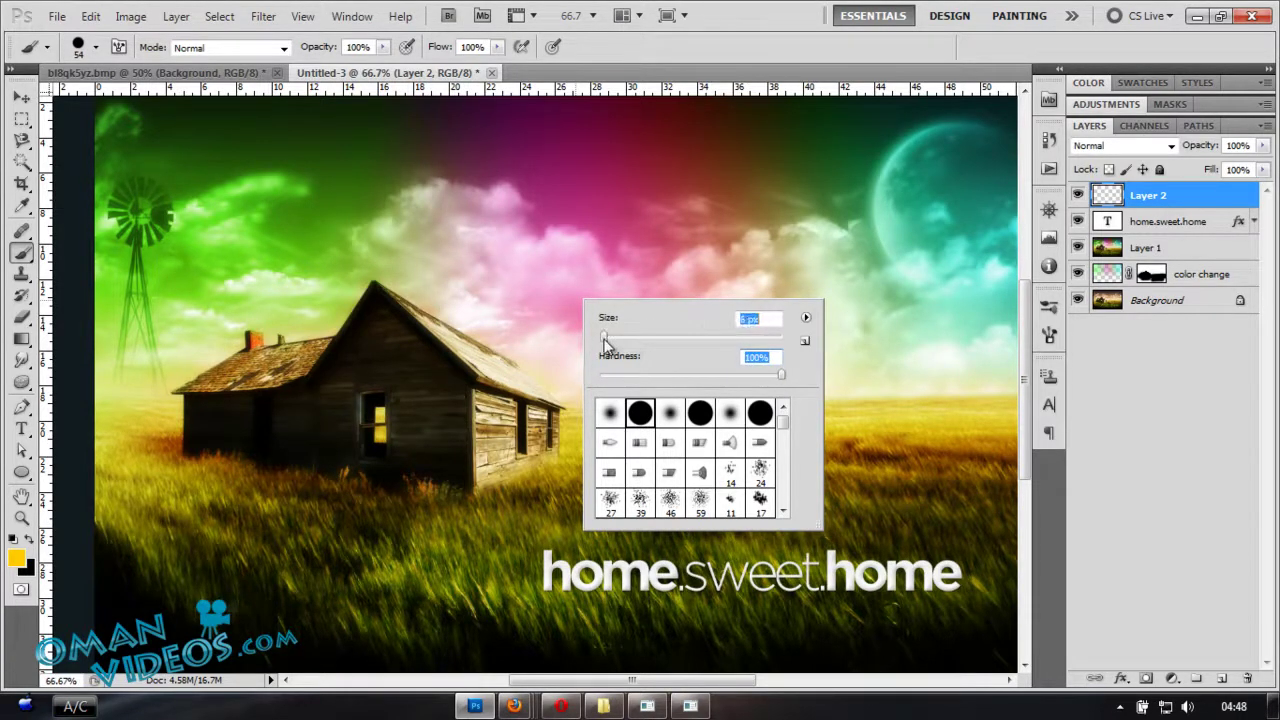
drag(605, 338, 603, 338)
key(Return)
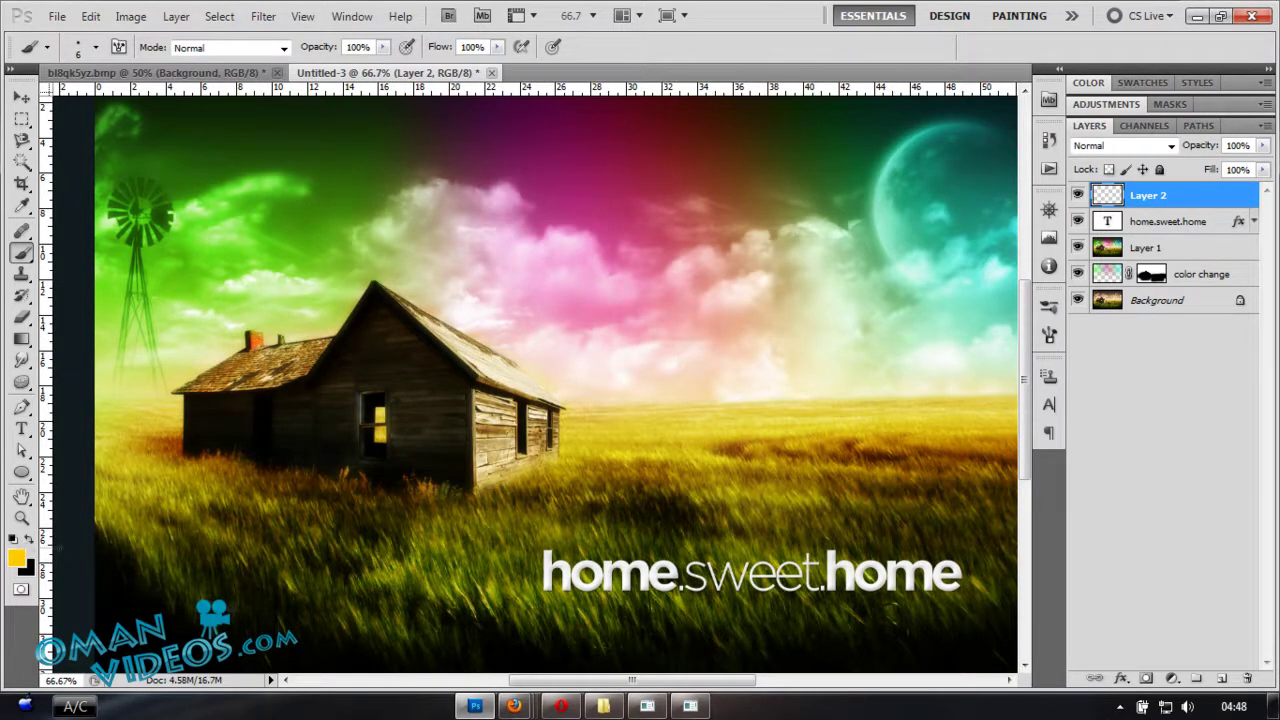
- Make white the foreground colour, set the brush to 8 px, and bring up the Brush panel
key(d)
key(x)
right_click(945, 552)
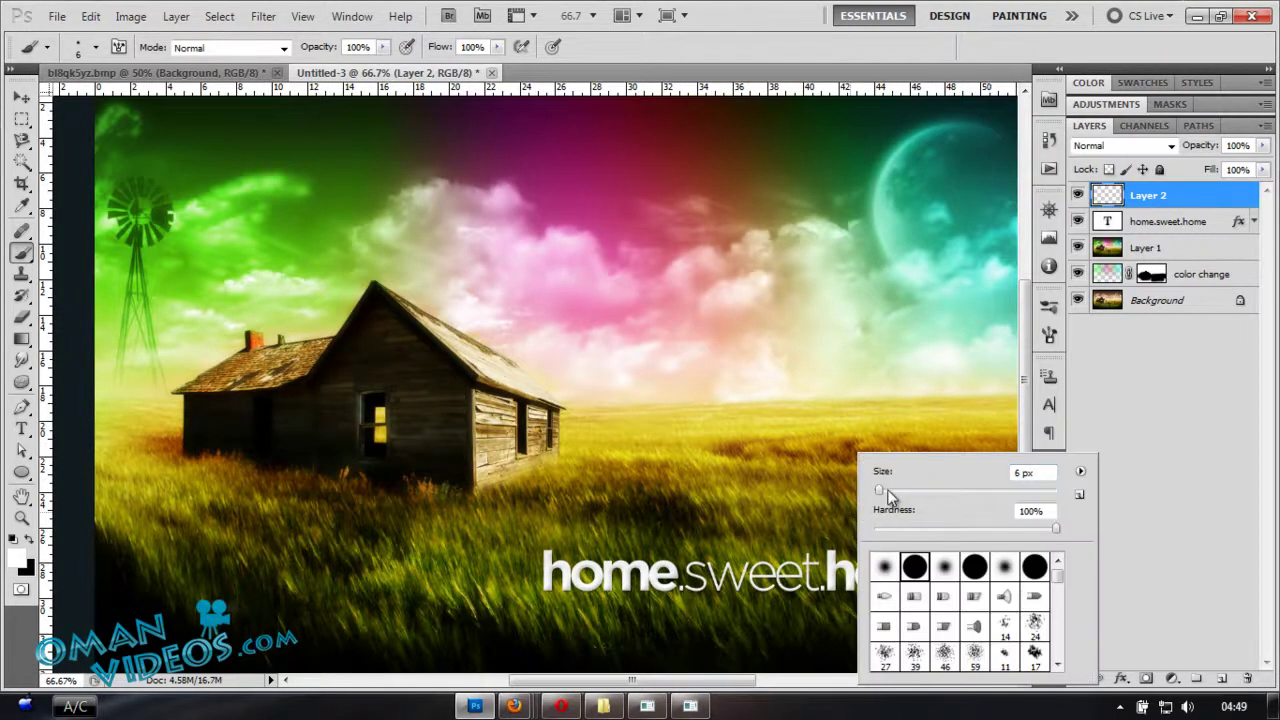
key(Return)
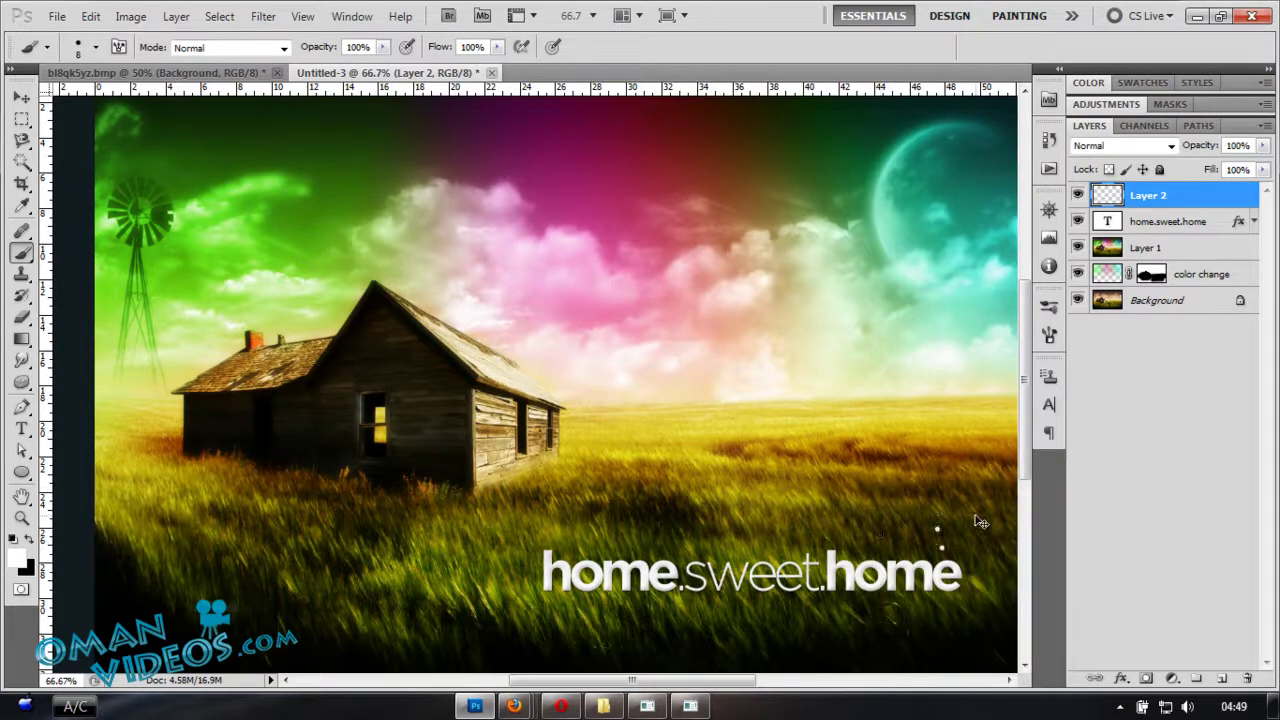
drag(691, 451, 583, 434)
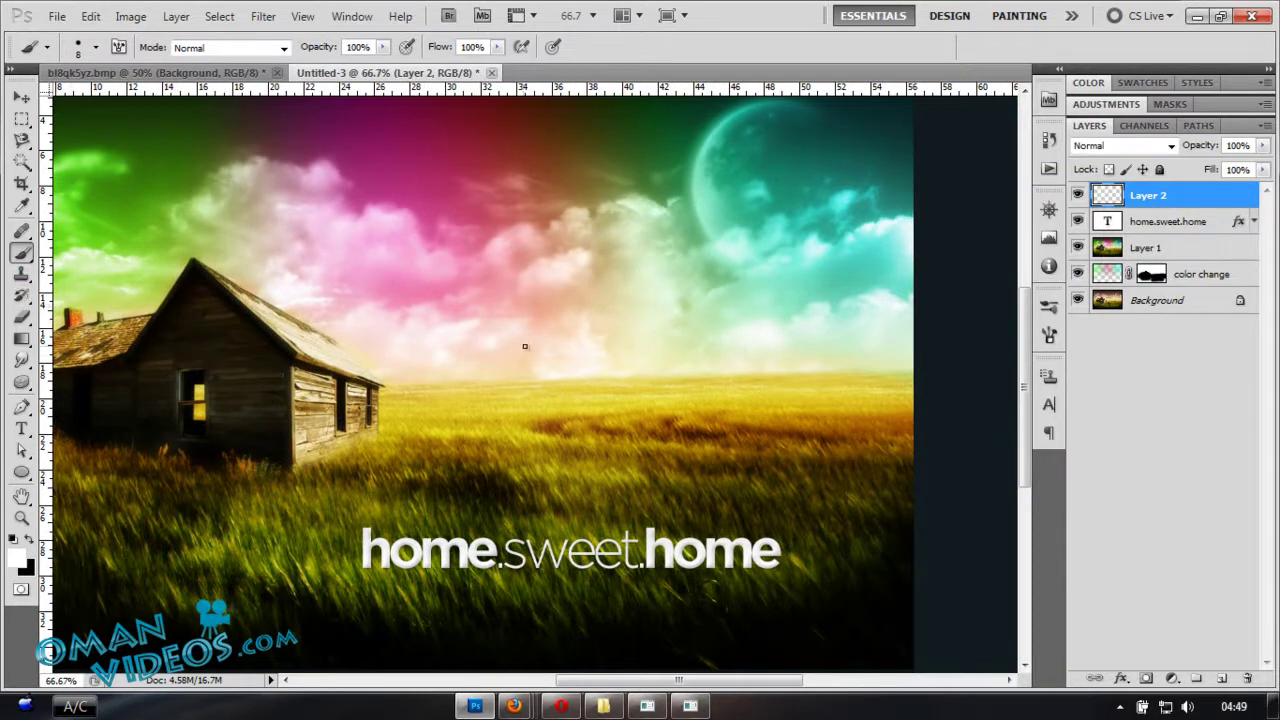
key(F5)
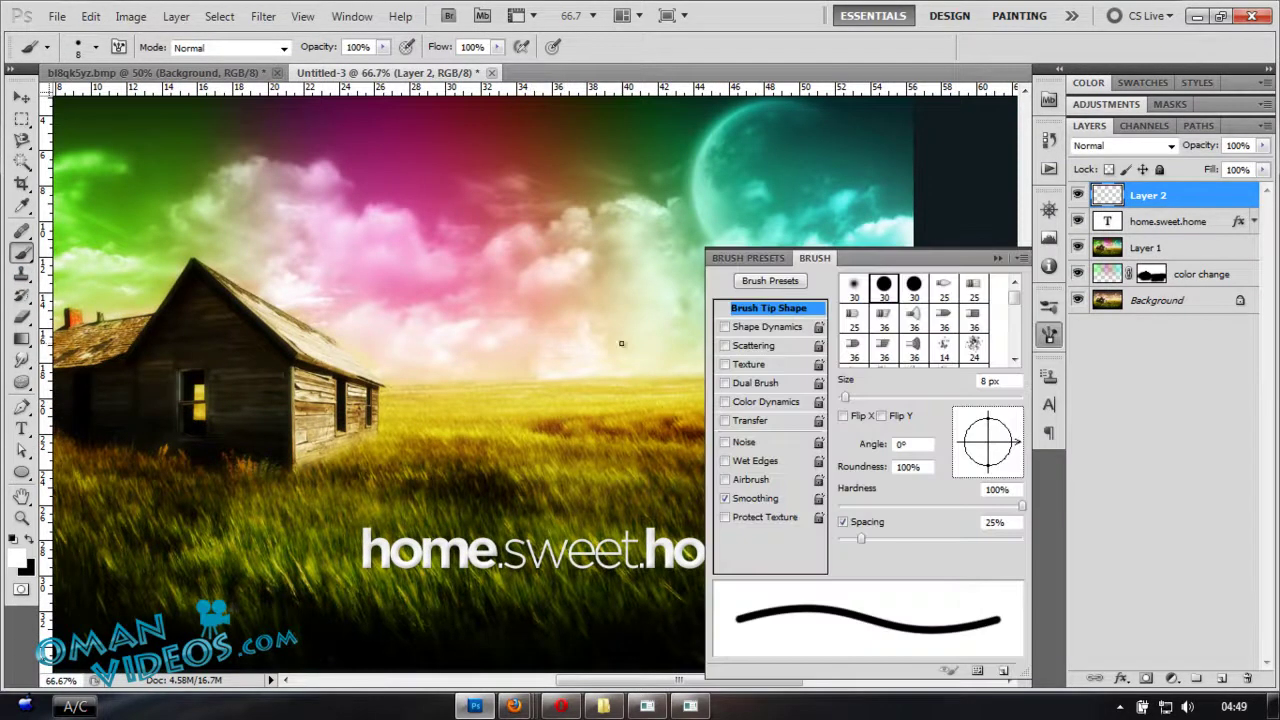
- Enable Shape Dynamics and Scattering, and widen the brush tip spacing to about 61%
click(760, 327)
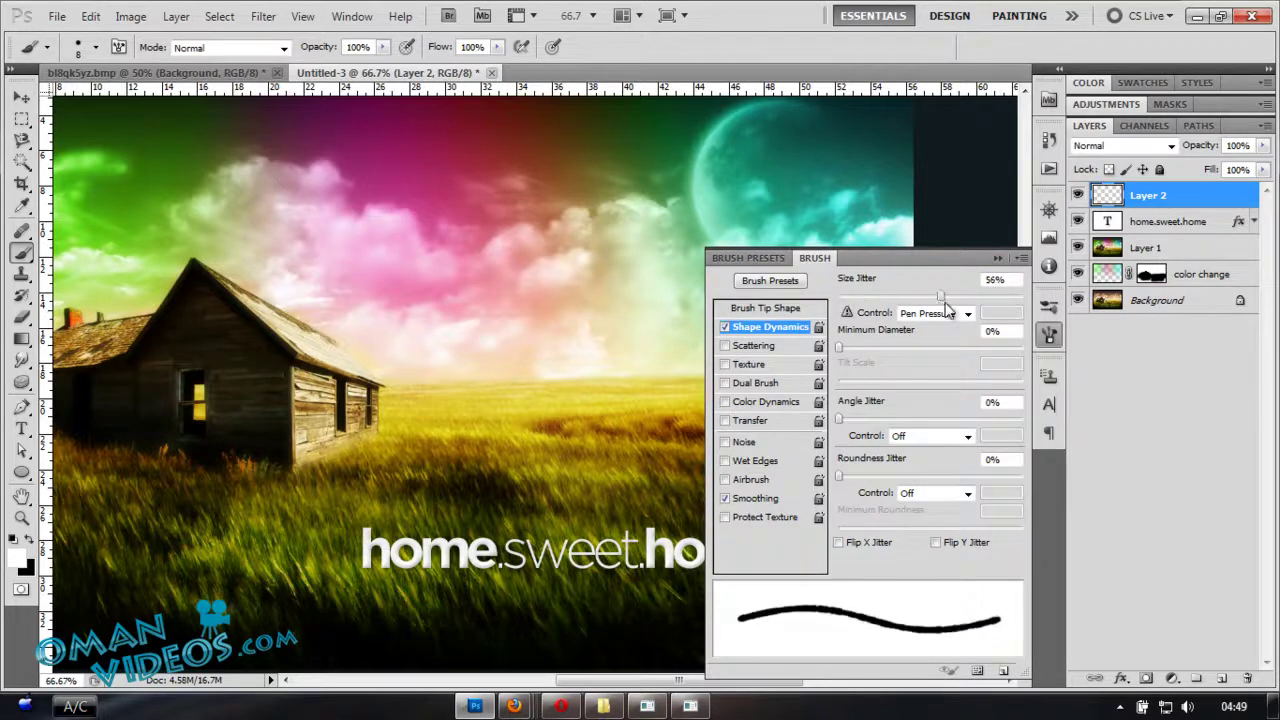
click(758, 345)
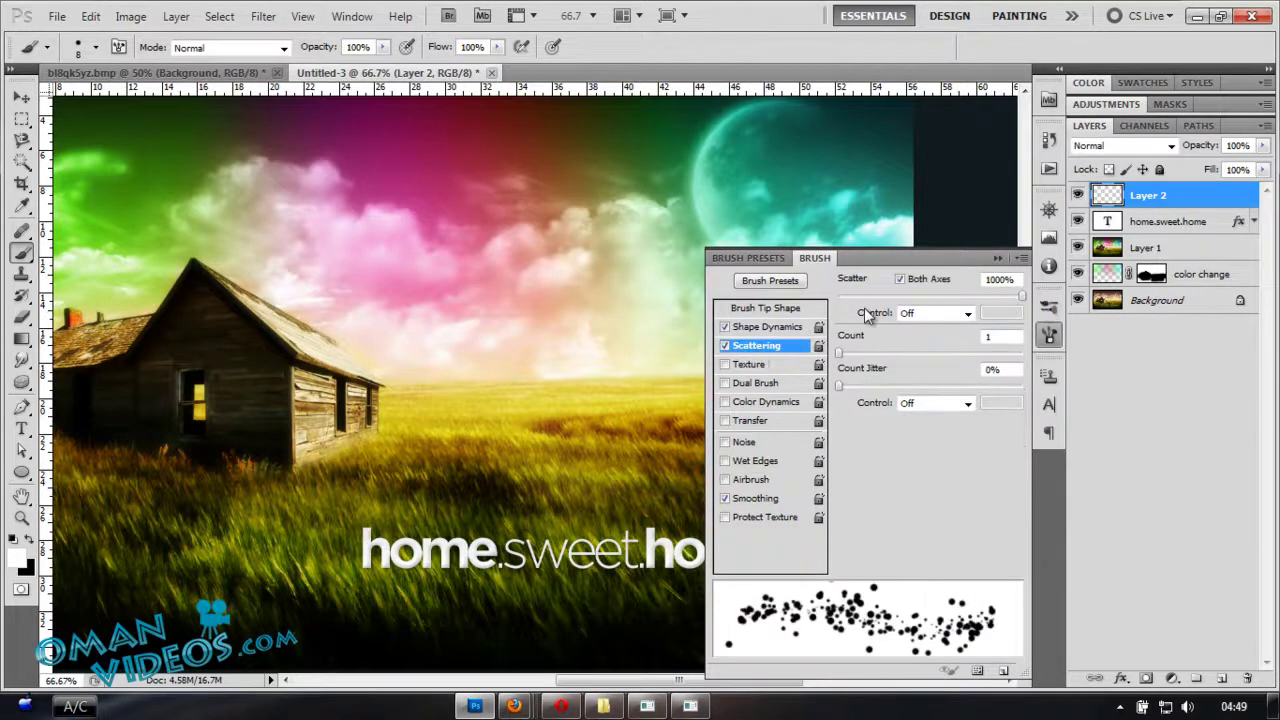
click(762, 309)
drag(861, 539, 895, 544)
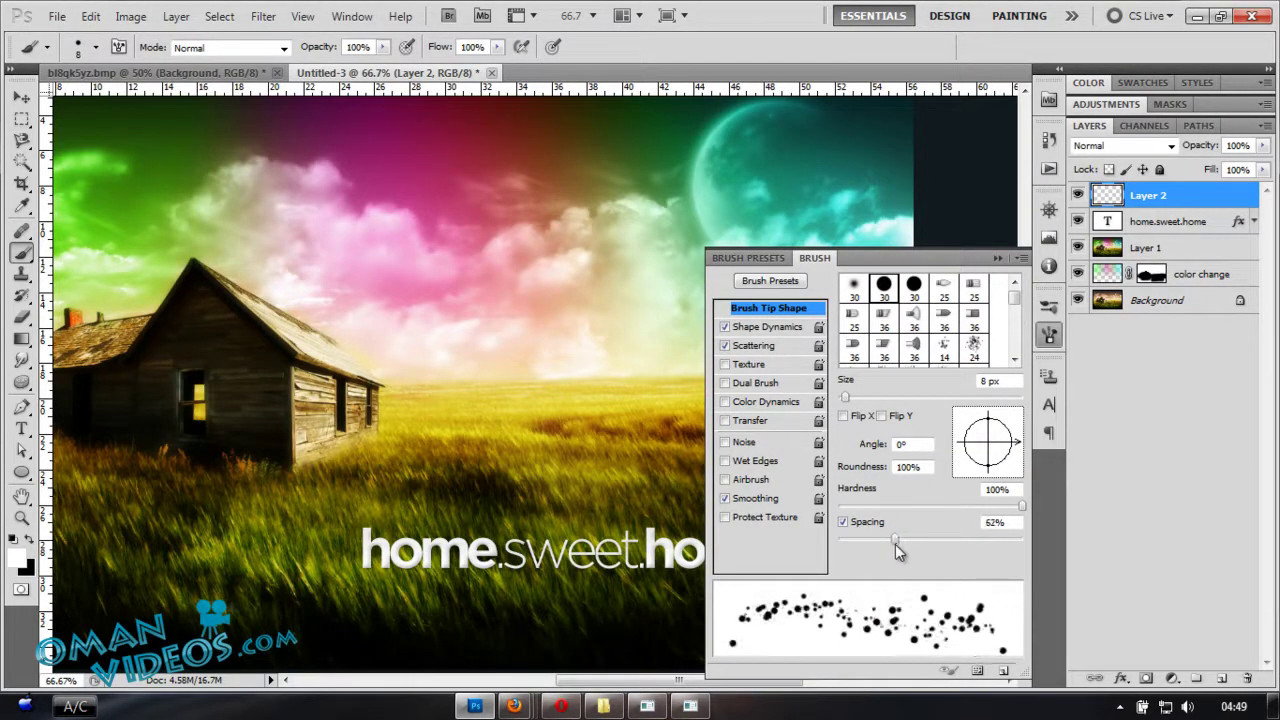
click(997, 259)
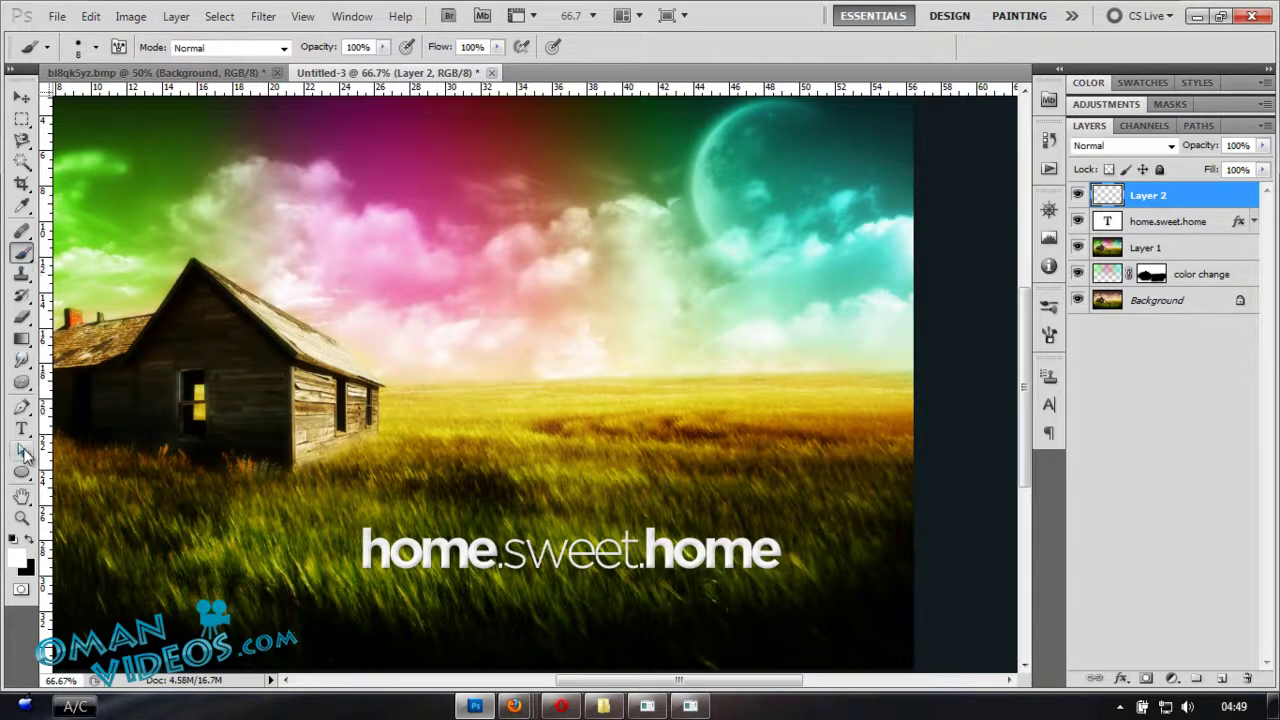
- Draw a curved pen path rising from the end of 'home' toward the horizon
click(21, 407)
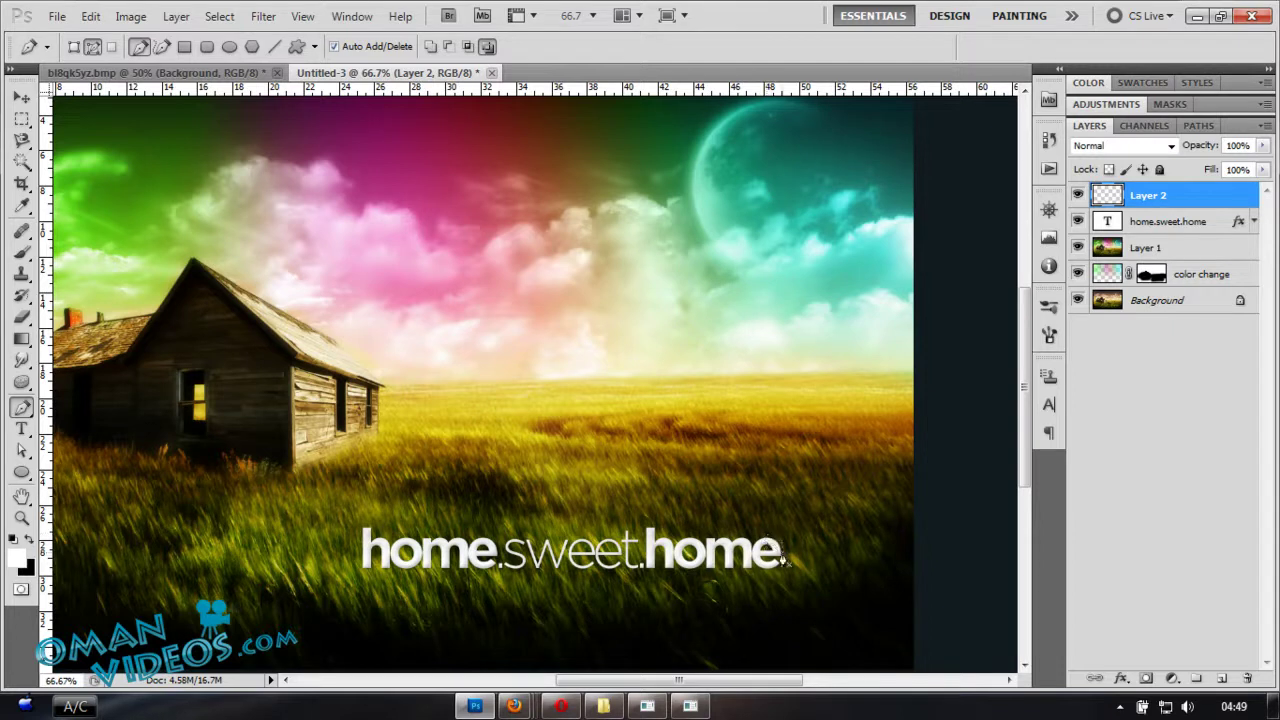
drag(784, 558, 797, 556)
drag(779, 498, 772, 492)
drag(775, 447, 763, 376)
- Stroke the path with the sparkle Brush to lay down white dots
right_click(645, 398)
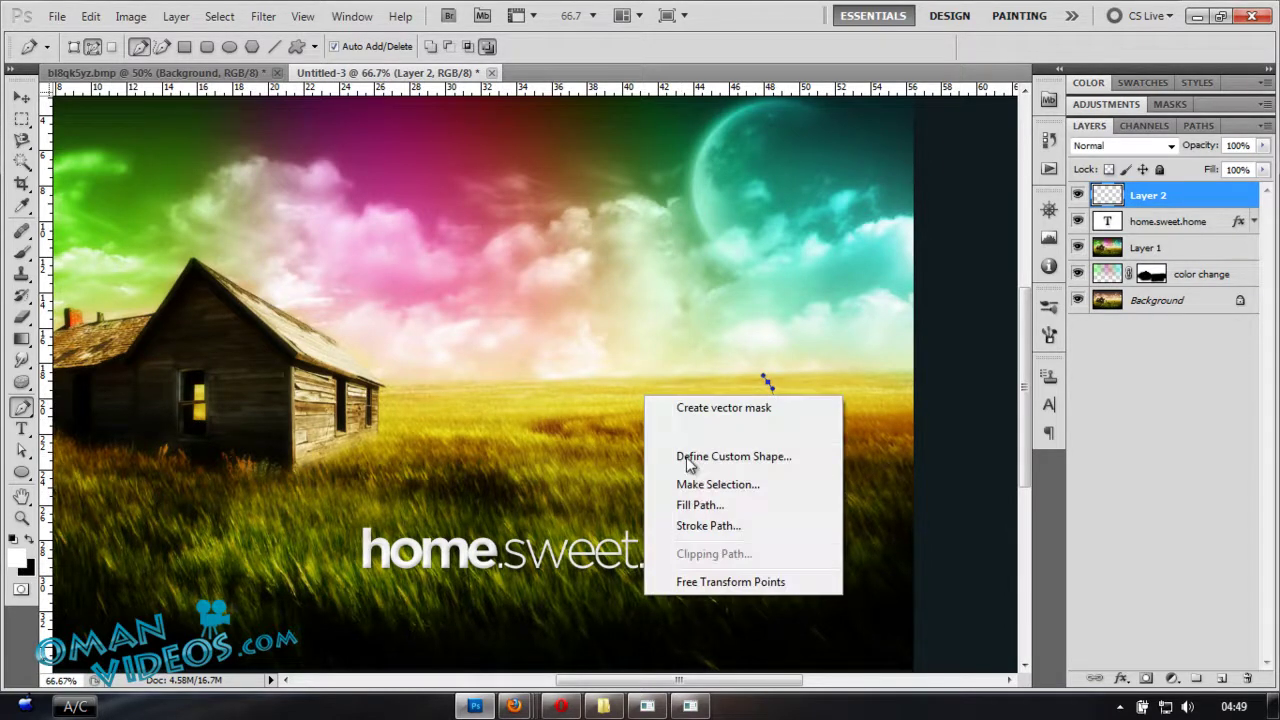
click(771, 526)
click(560, 242)
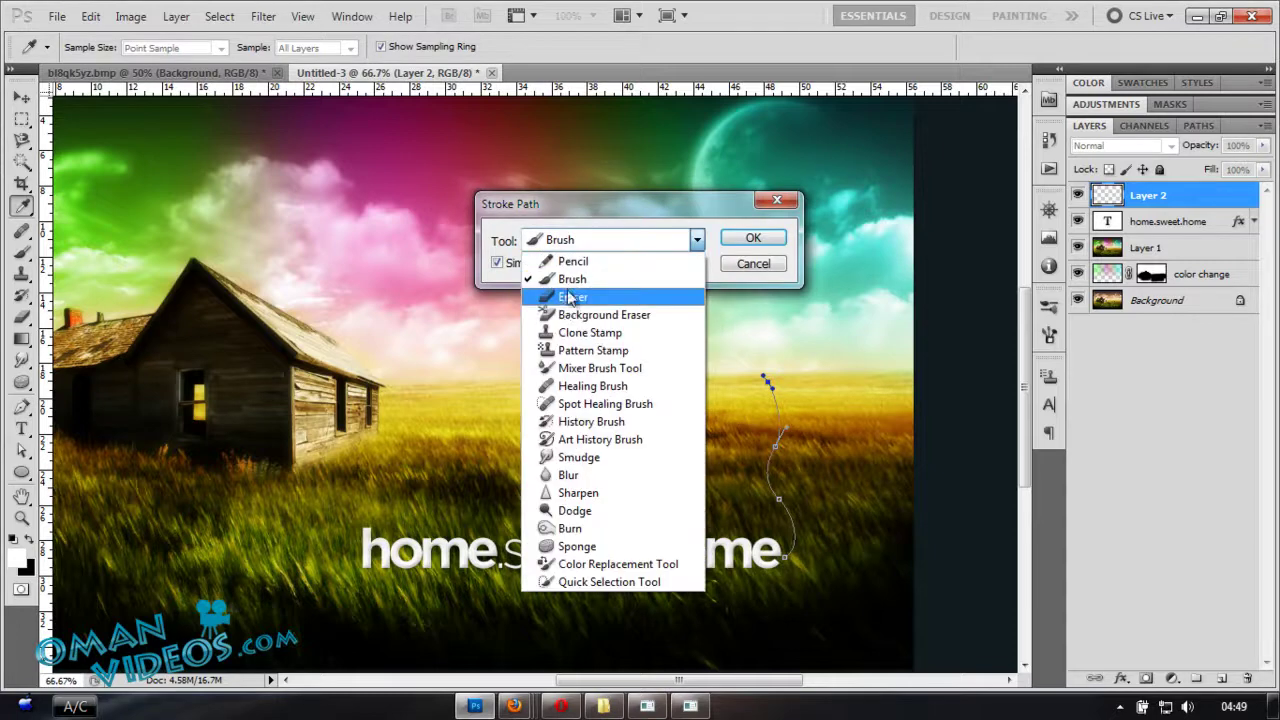
click(563, 285)
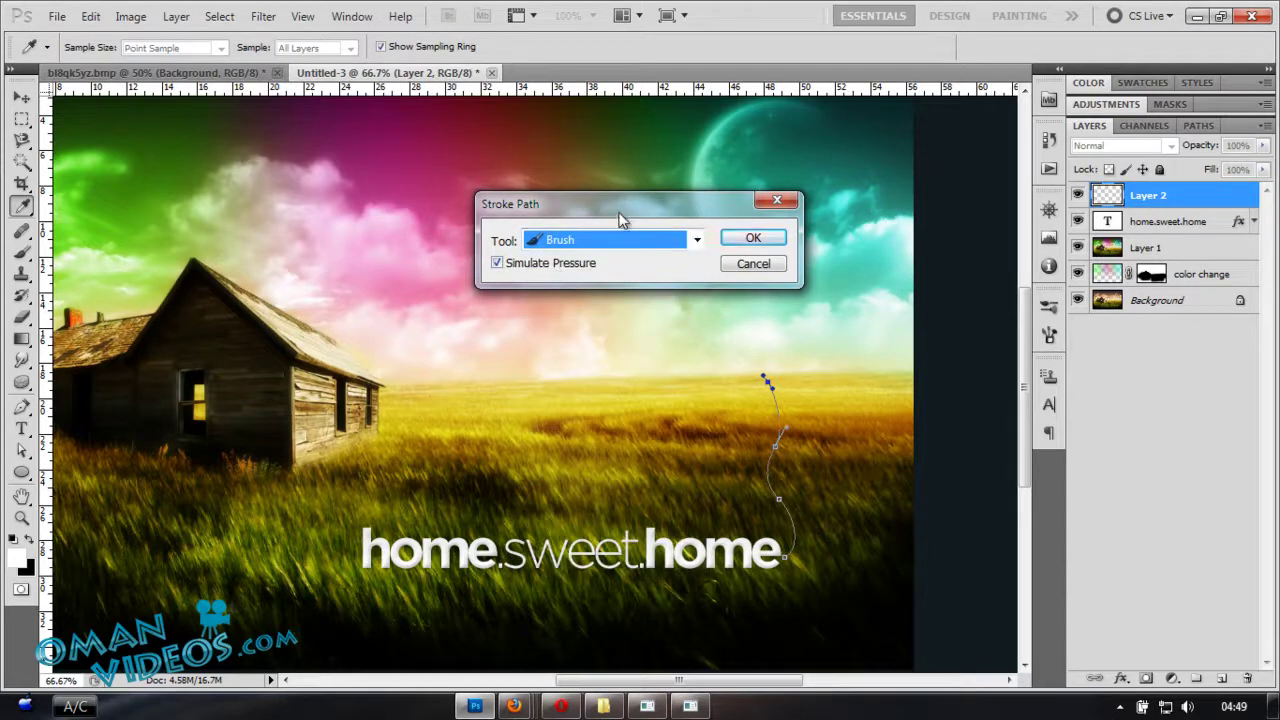
drag(617, 217, 561, 221)
click(696, 242)
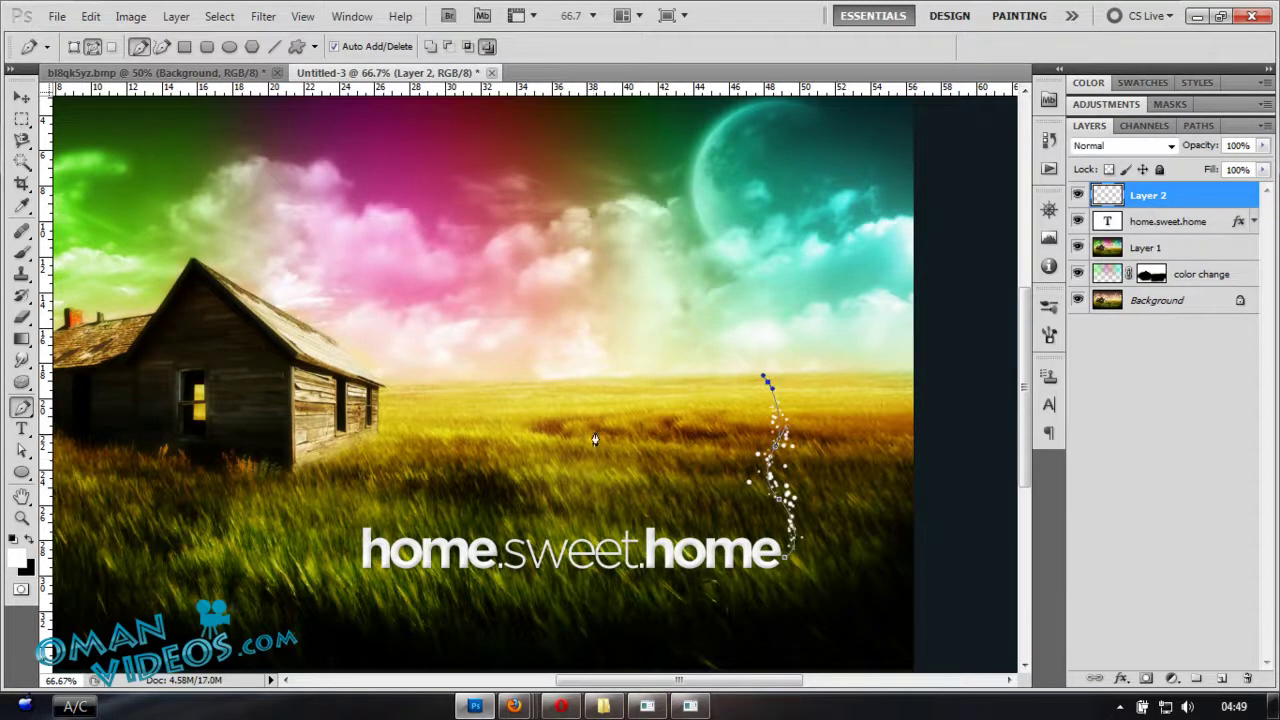
- Remove the old path and draw a new curved path above 'sweet'
drag(507, 392, 762, 392)
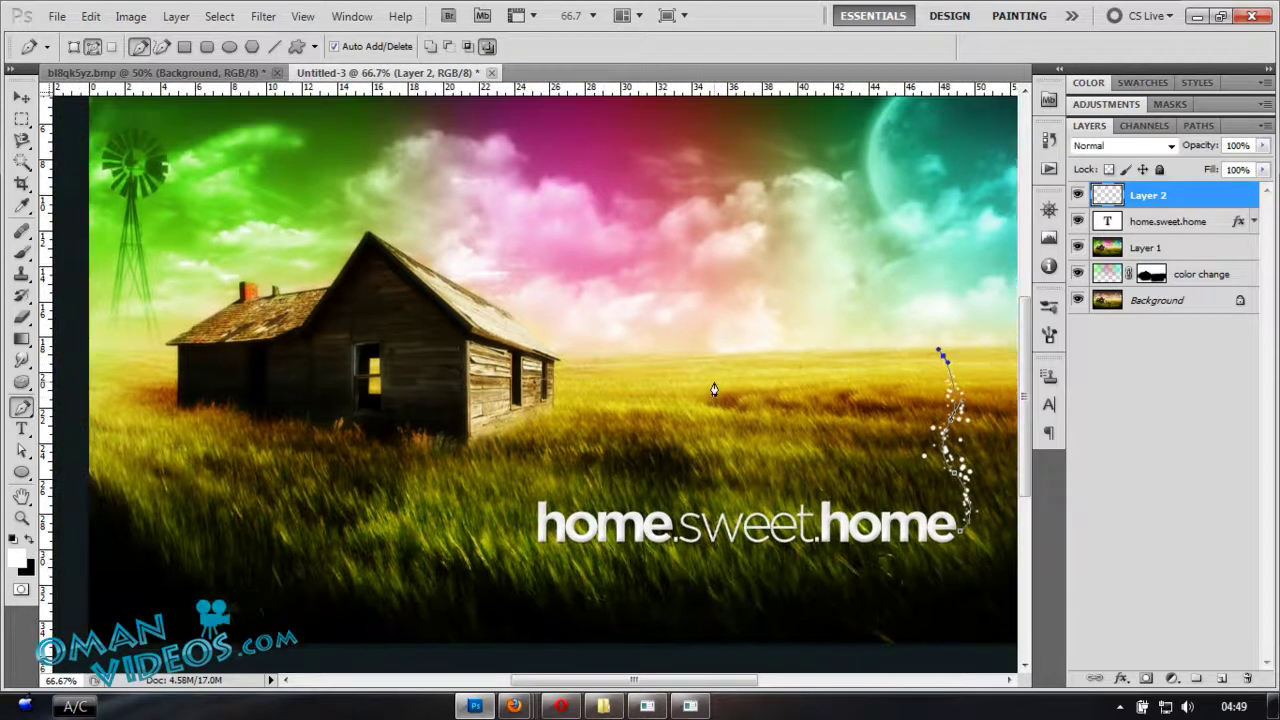
key(Delete)
drag(804, 494, 819, 488)
click(742, 379)
drag(750, 312, 762, 280)
right_click(762, 279)
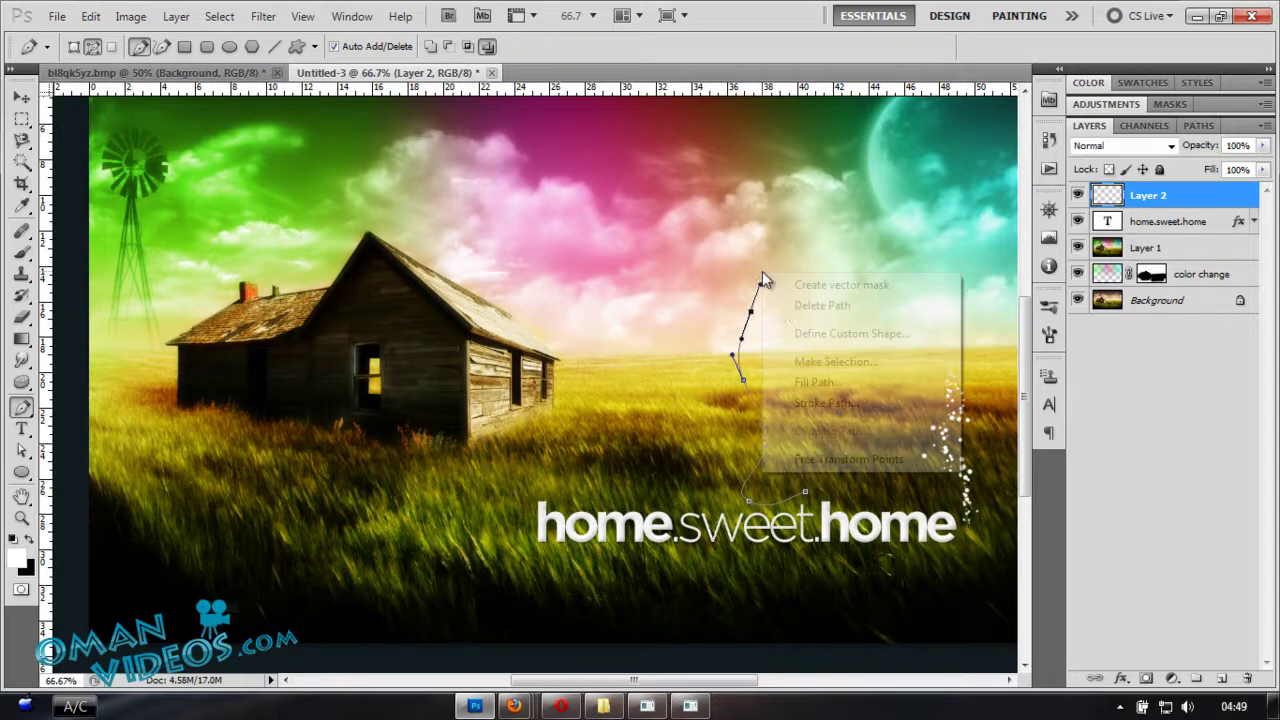
key(Escape)
- Shape a trail near the first 'h' and stroke it with sparkle dots
right_click(603, 390)
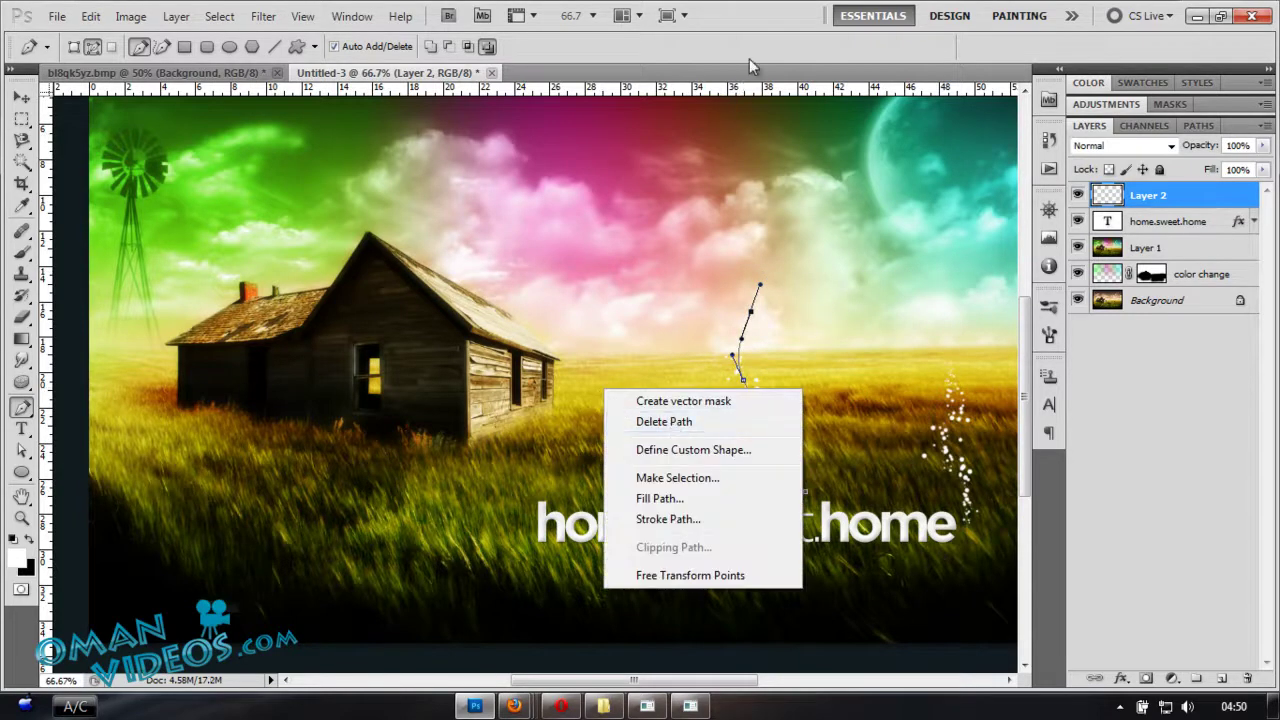
key(Escape)
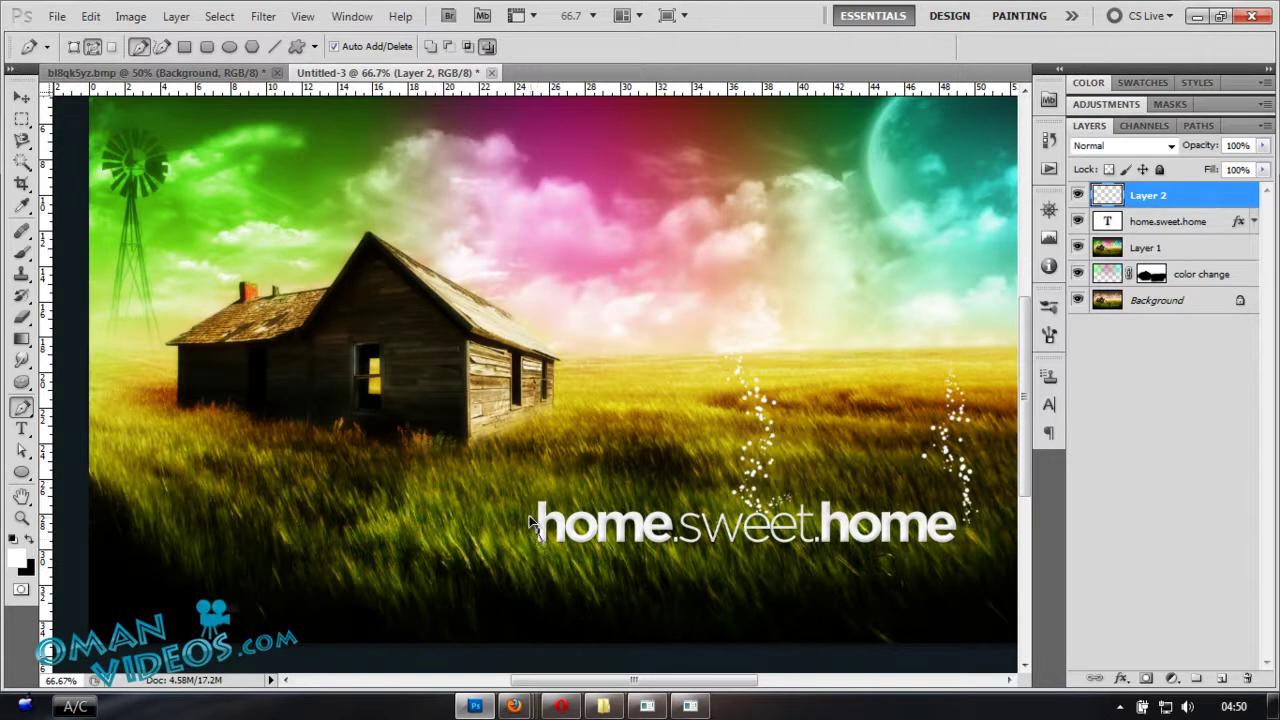
drag(531, 521, 546, 456)
right_click(580, 428)
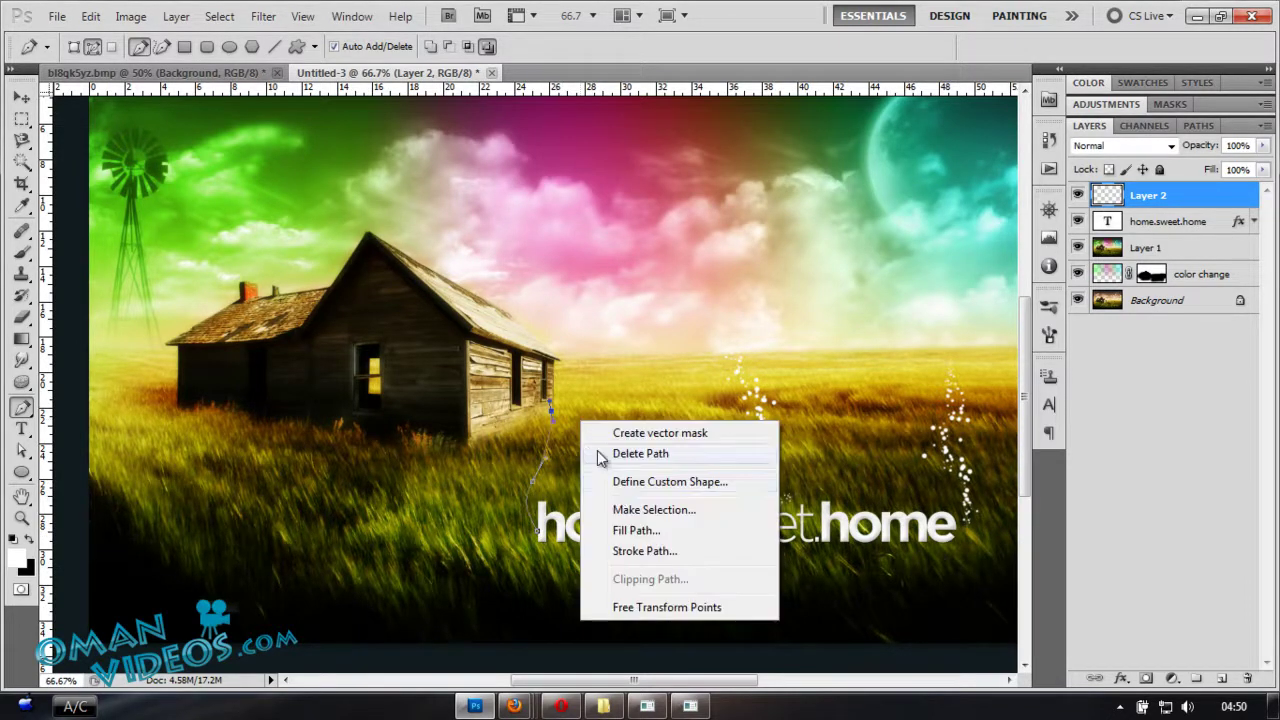
click(640, 551)
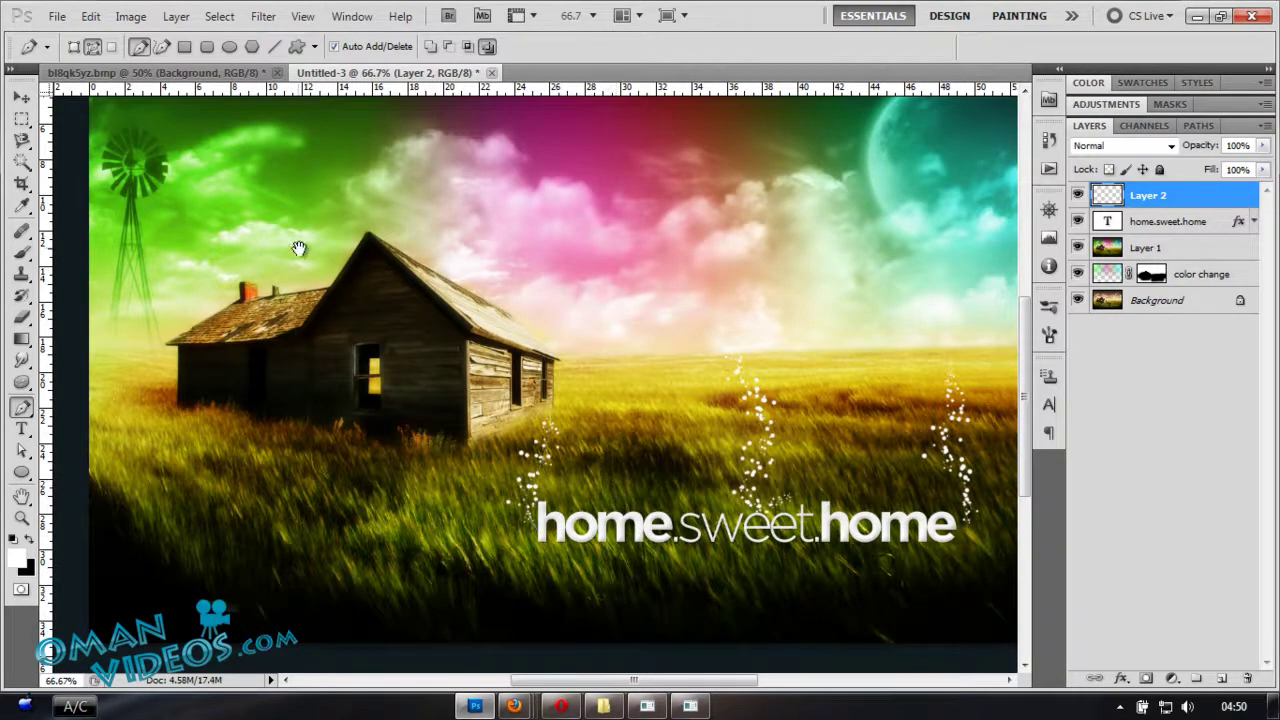
- Draw a curved trail rising from the house chimney and stroke it with sparkles
drag(300, 249, 406, 440)
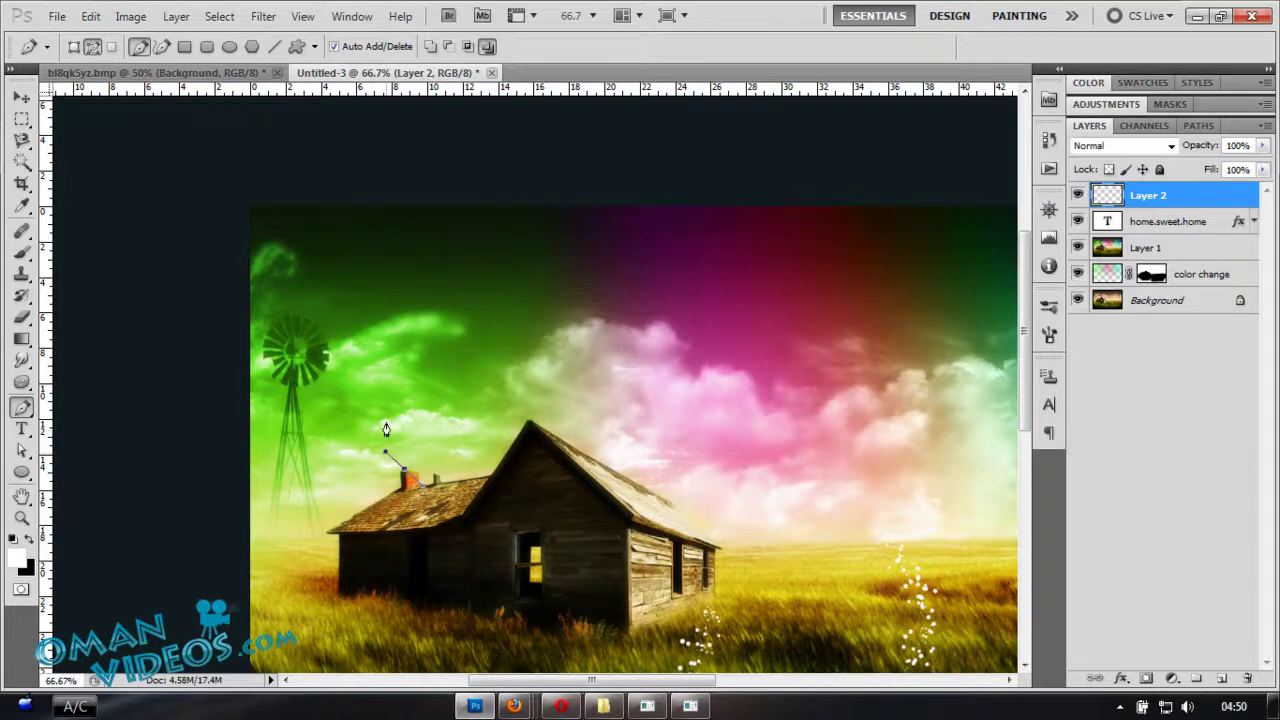
drag(388, 416, 404, 400)
drag(386, 312, 378, 306)
drag(398, 264, 399, 259)
right_click(491, 318)
click(529, 421)
key(Return)
- Delete the finished trail path and zoom out to view the whole wallpaper
right_click(513, 338)
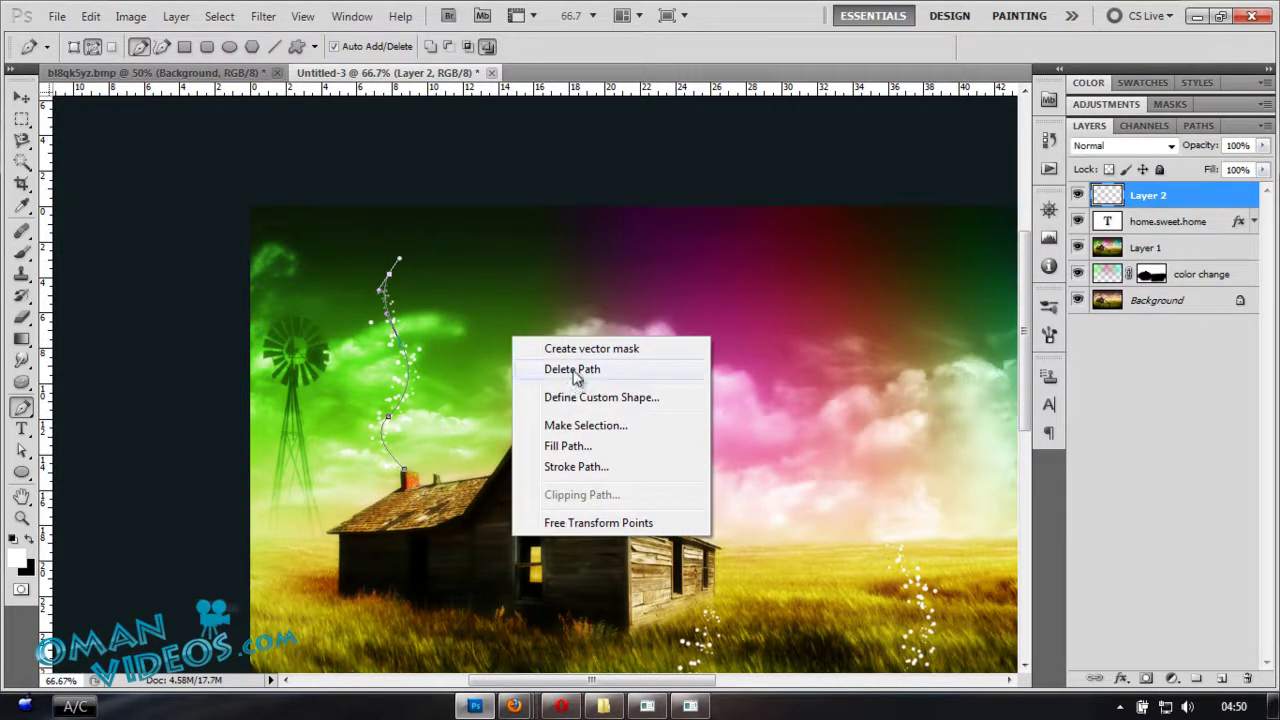
click(572, 370)
drag(700, 557, 434, 358)
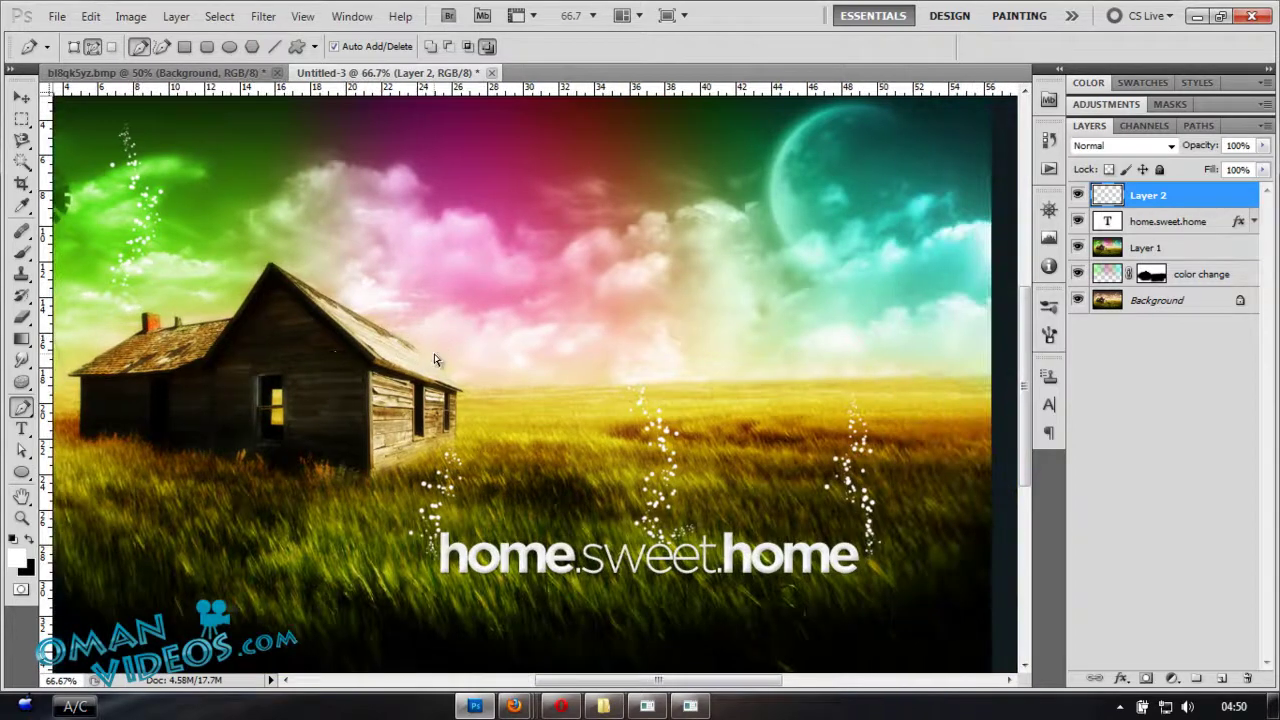
key(ctrl+minus)
key(v)
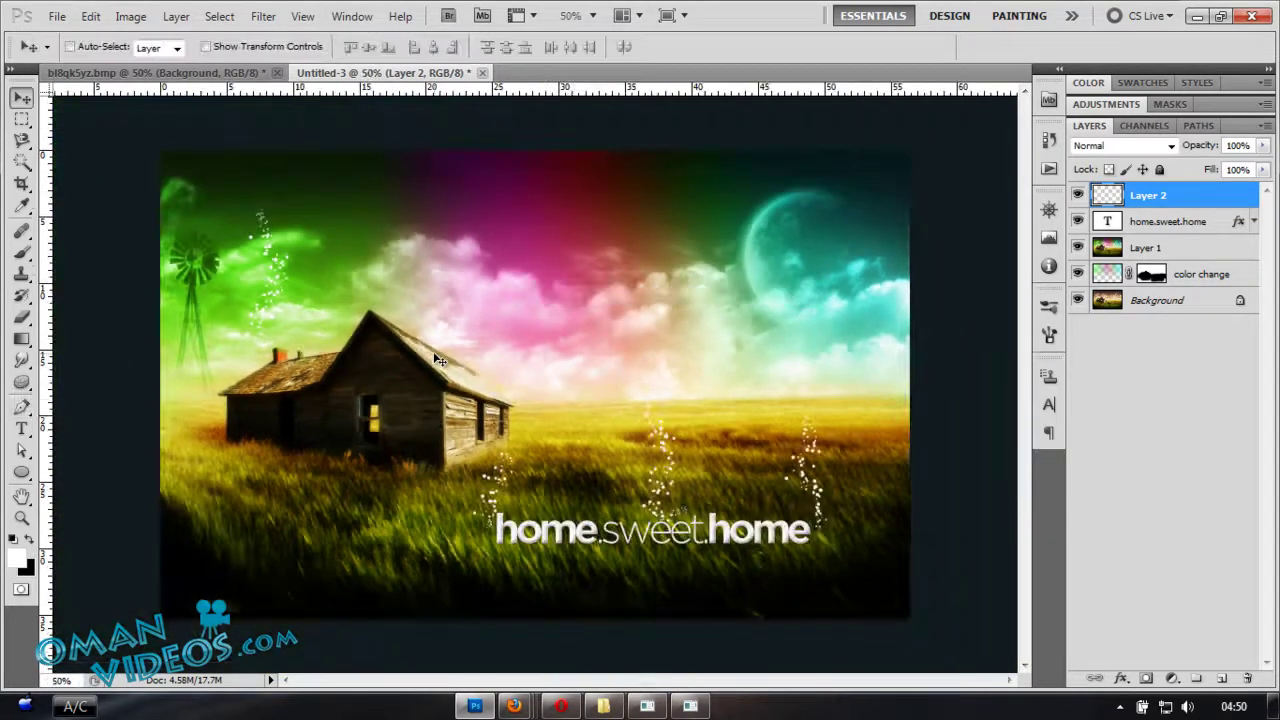
- Rename Layer 2 to 'drops'
double_click(1153, 195)
text(drops)
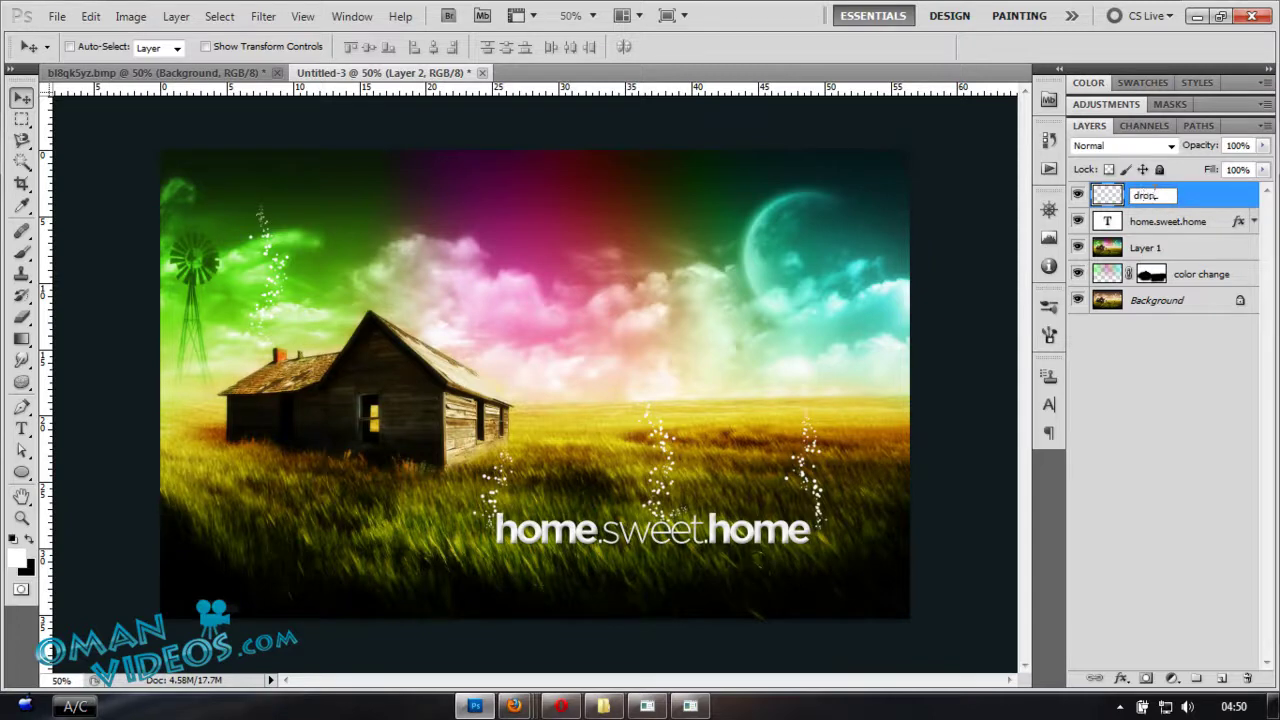
key(Return)
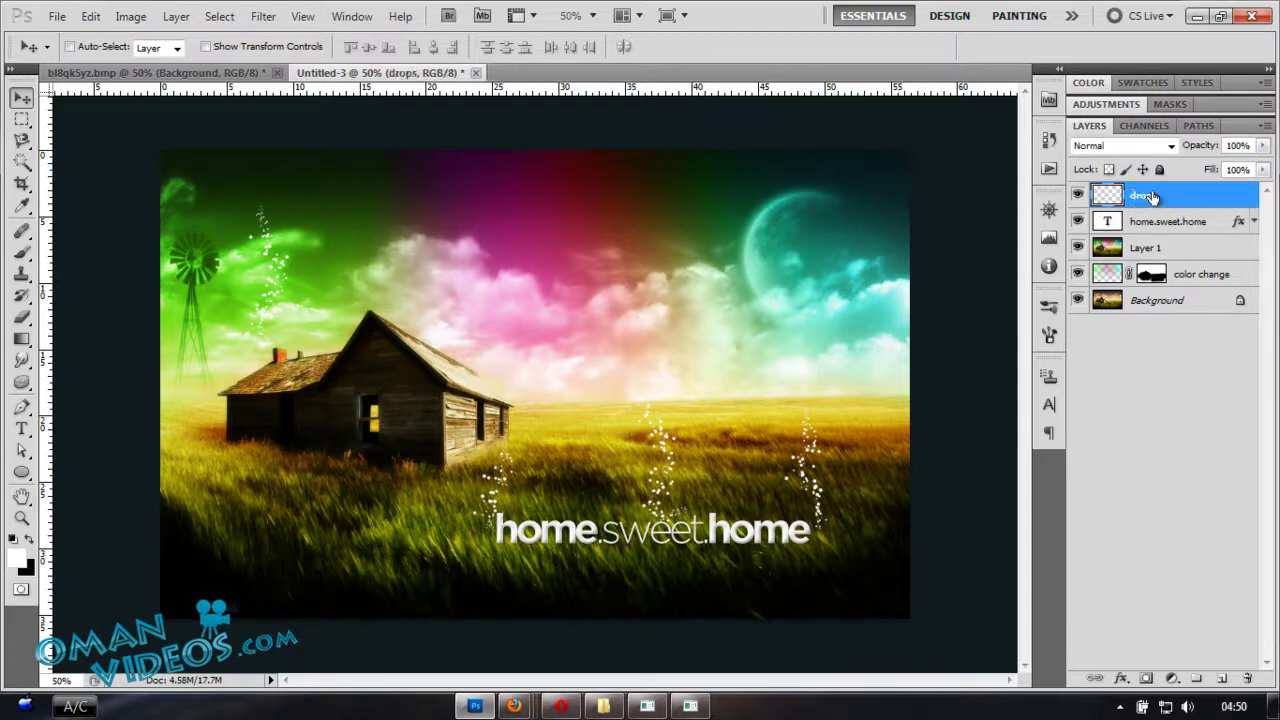
- Add a Color Dodge Outer Glow with spread 0, 32 px size and about 65% opacity
double_click(1243, 197)
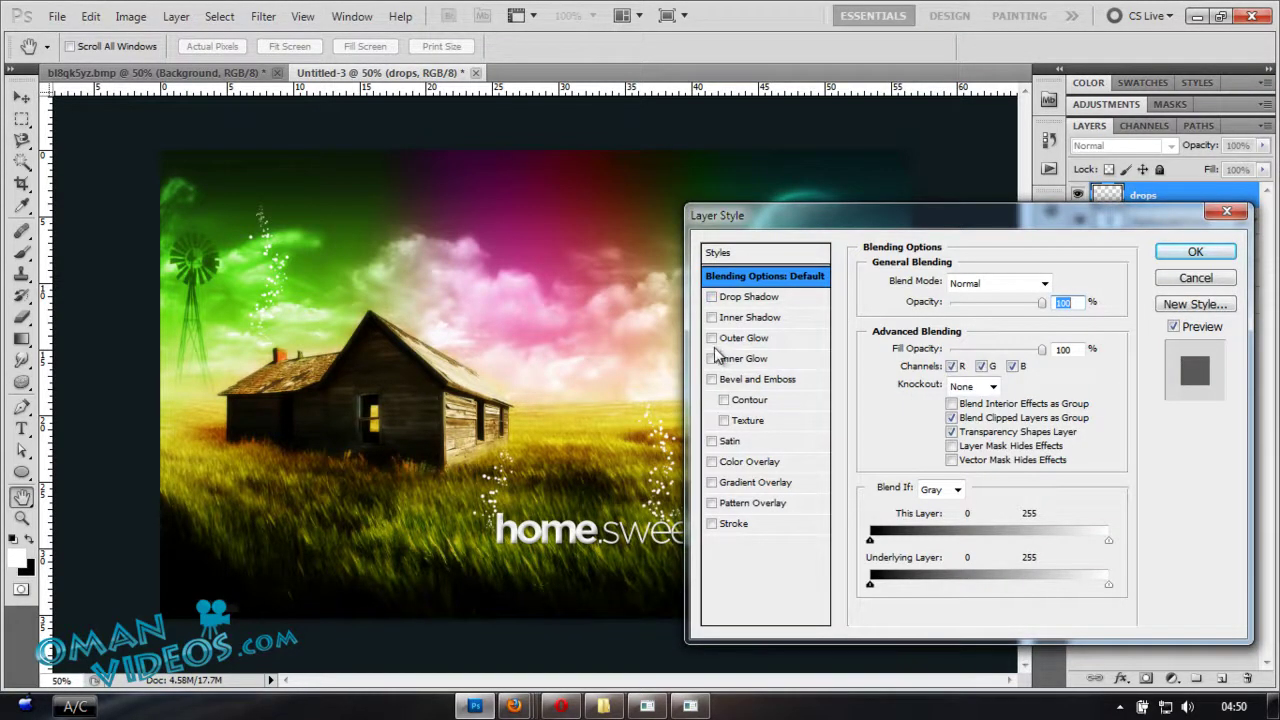
click(748, 338)
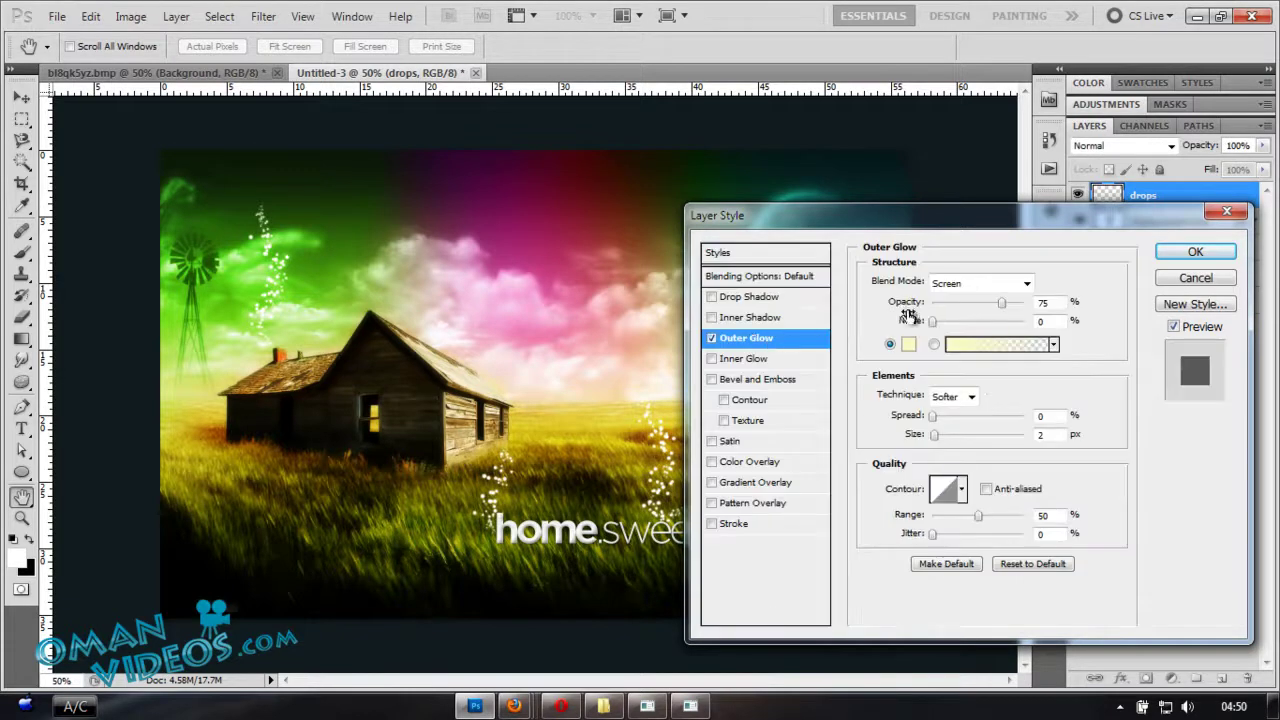
click(980, 283)
click(957, 166)
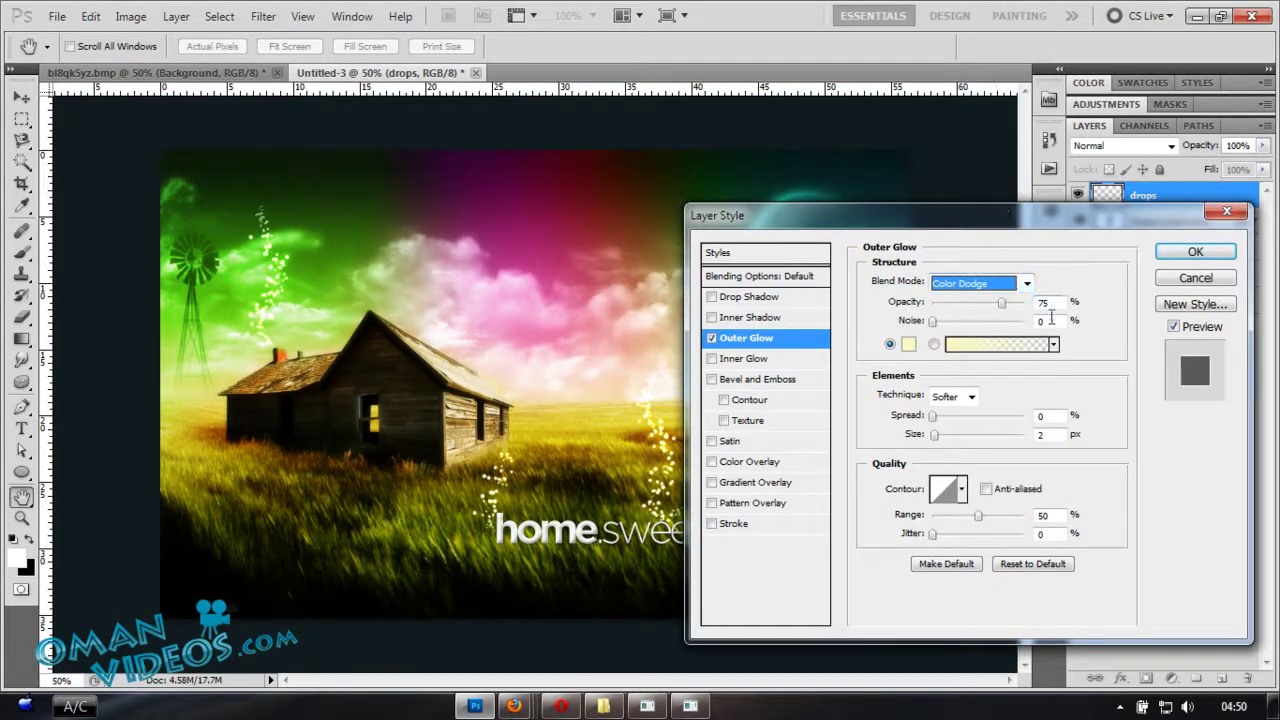
drag(1002, 303, 974, 305)
mouse_move(934, 436)
mouse_down()
mouse_move(955, 443)
mouse_move(952, 418)
mouse_move(937, 437)
mouse_up()
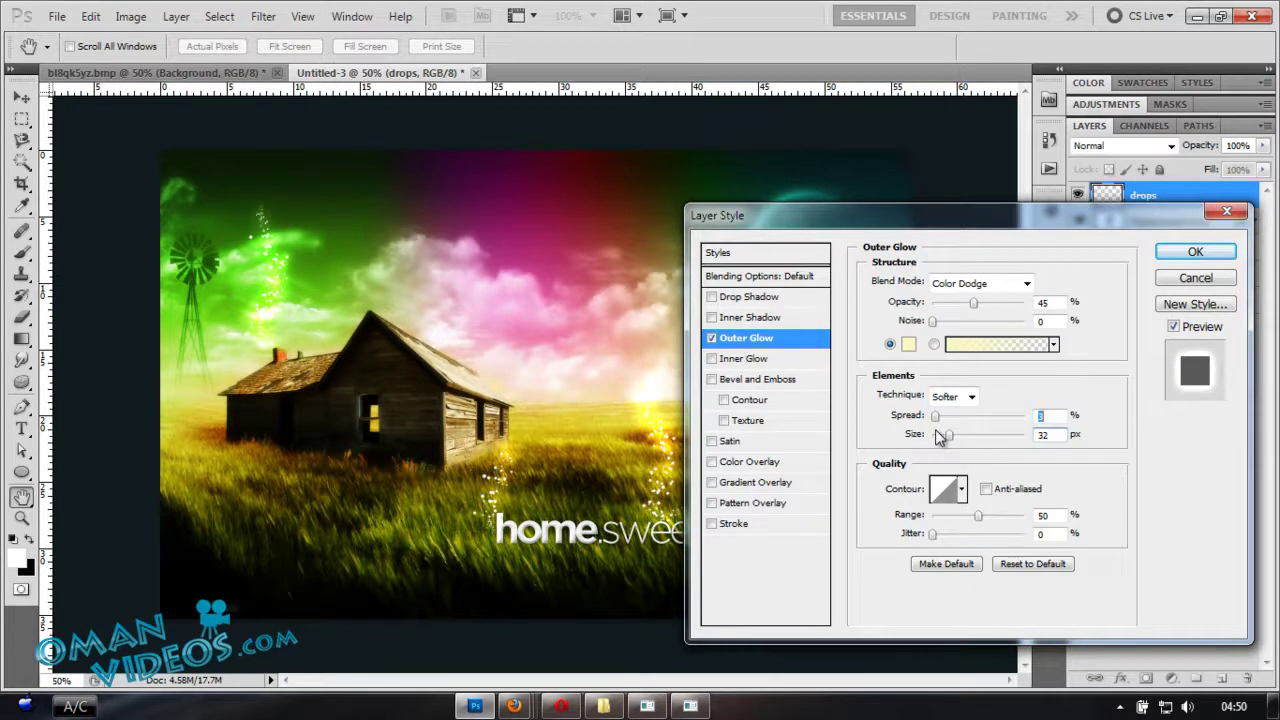
drag(974, 302, 967, 304)
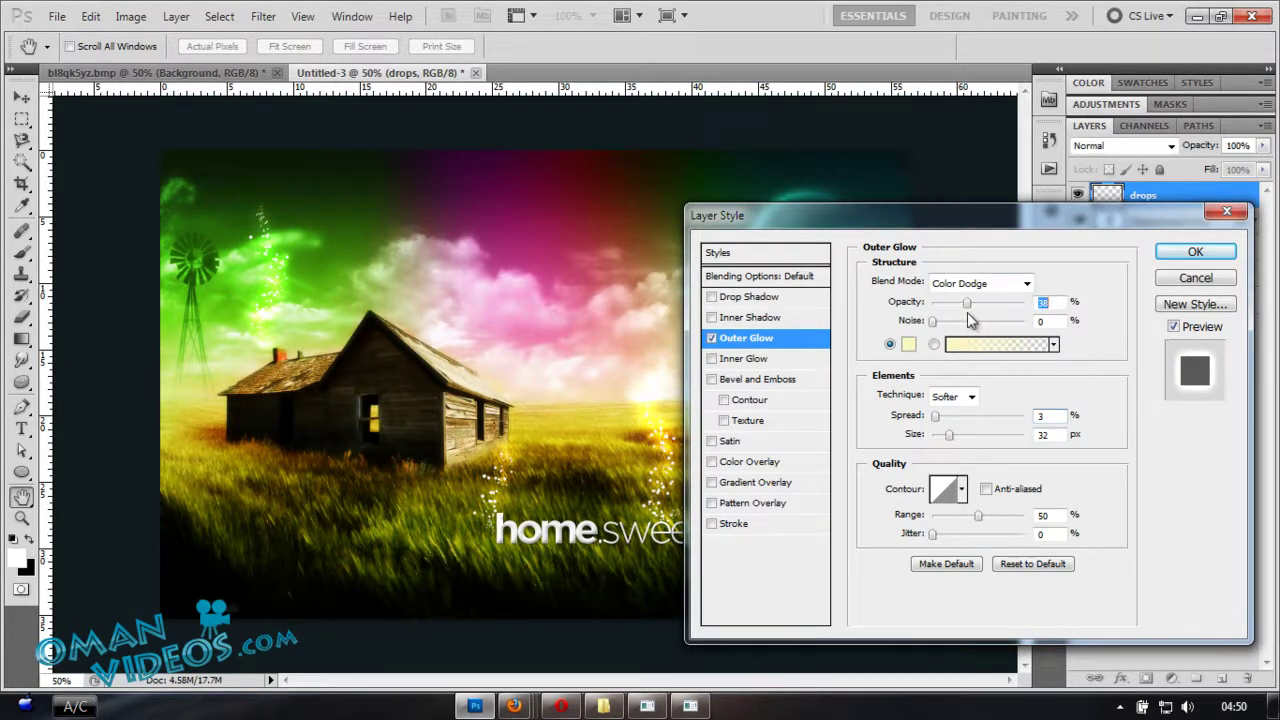
drag(950, 436, 951, 443)
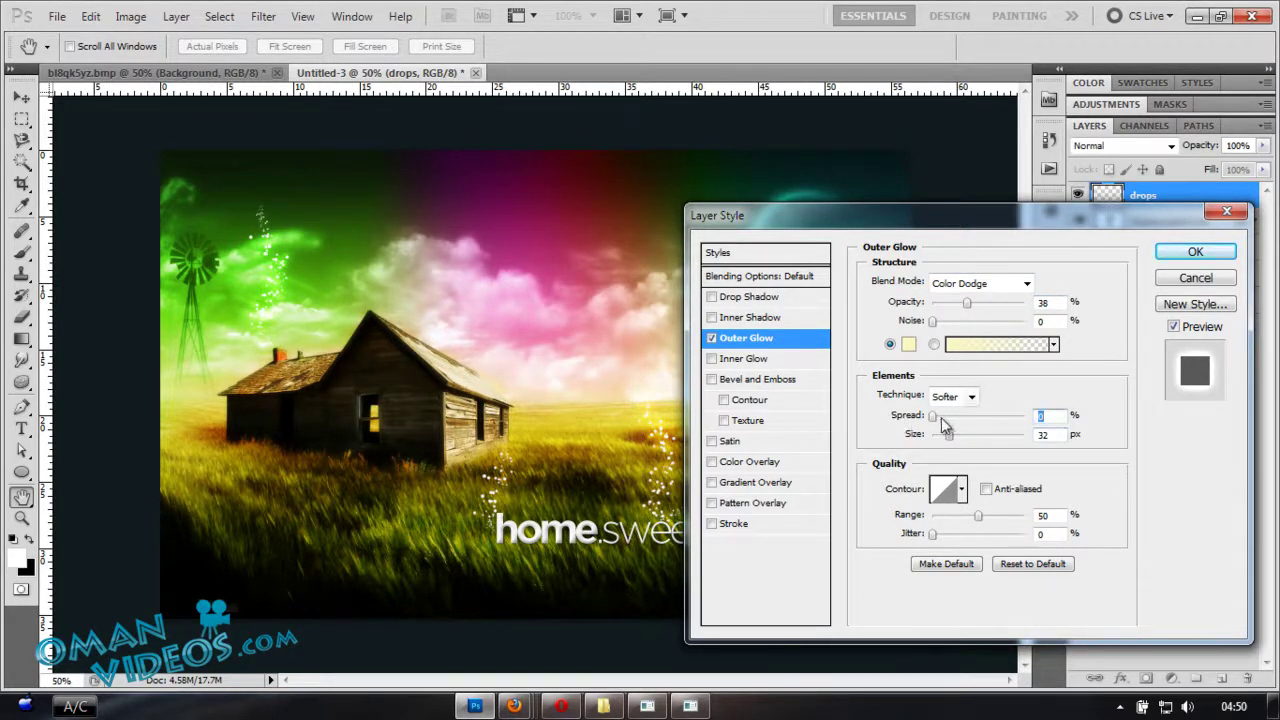
drag(940, 417, 931, 417)
drag(976, 312, 997, 318)
- Apply the outer glow and zoom in to inspect the glowing trails and sky
click(1190, 252)
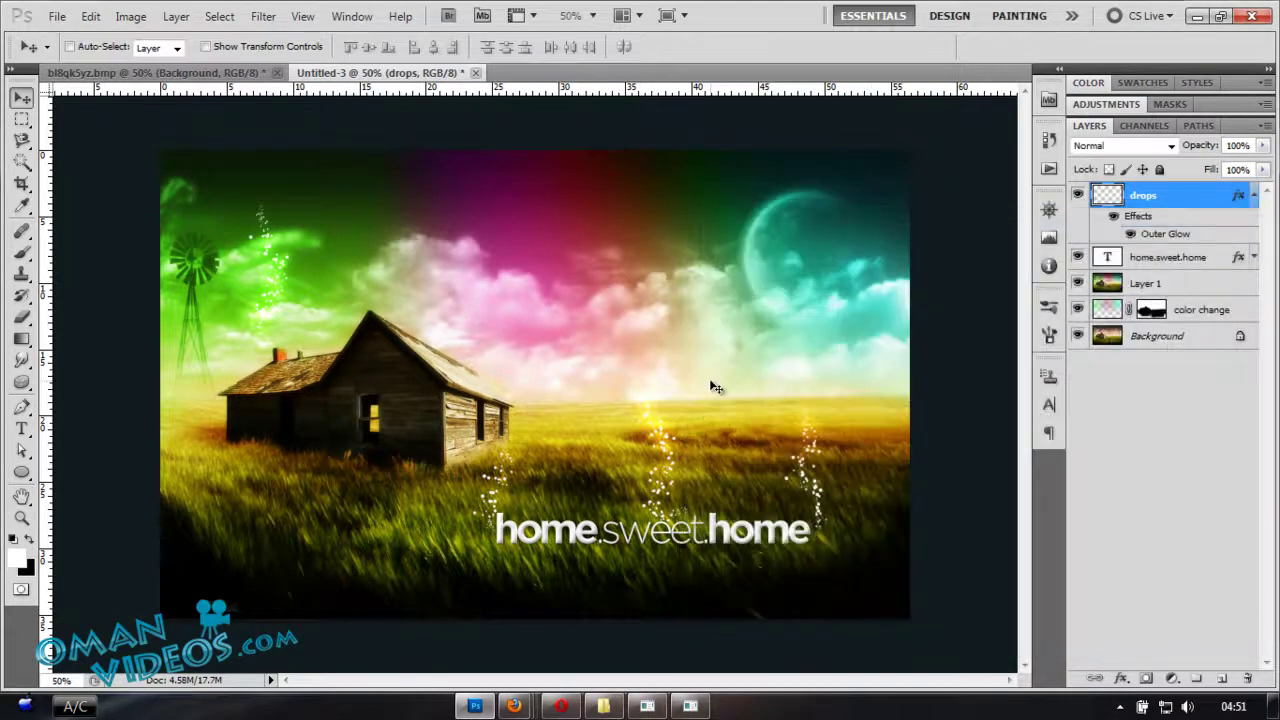
key(ctrl+plus)
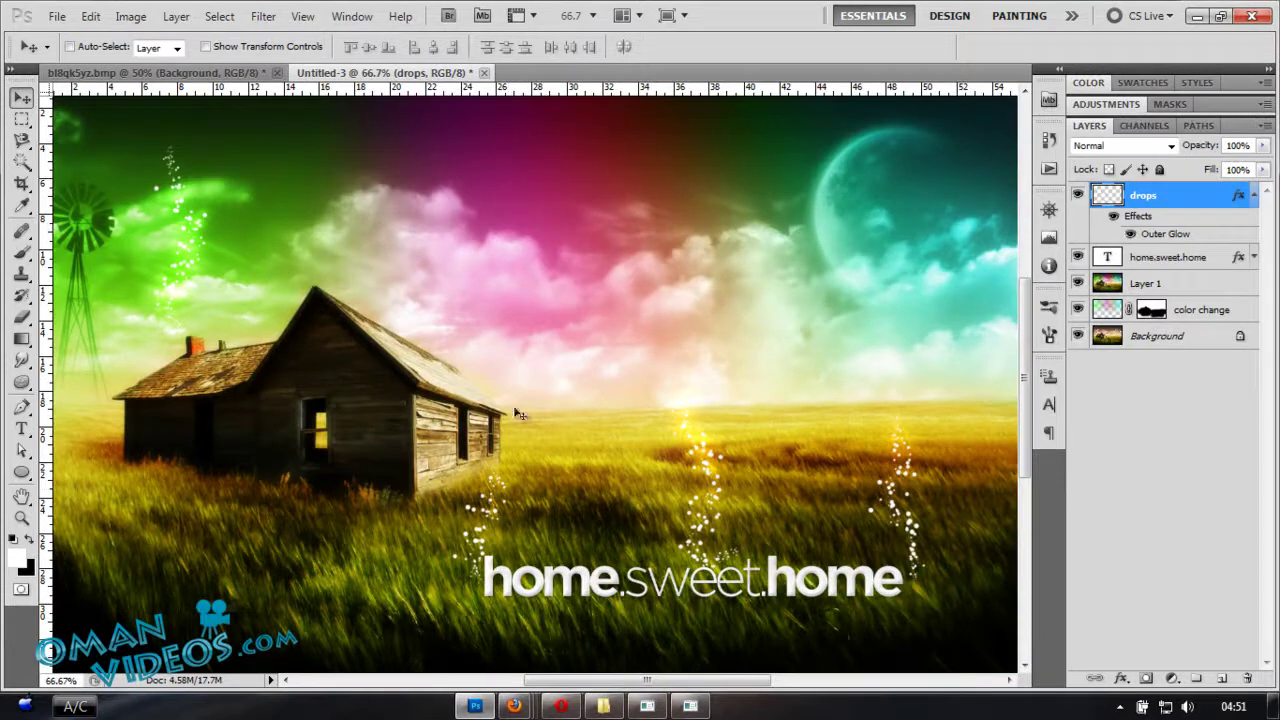
drag(714, 280, 657, 366)
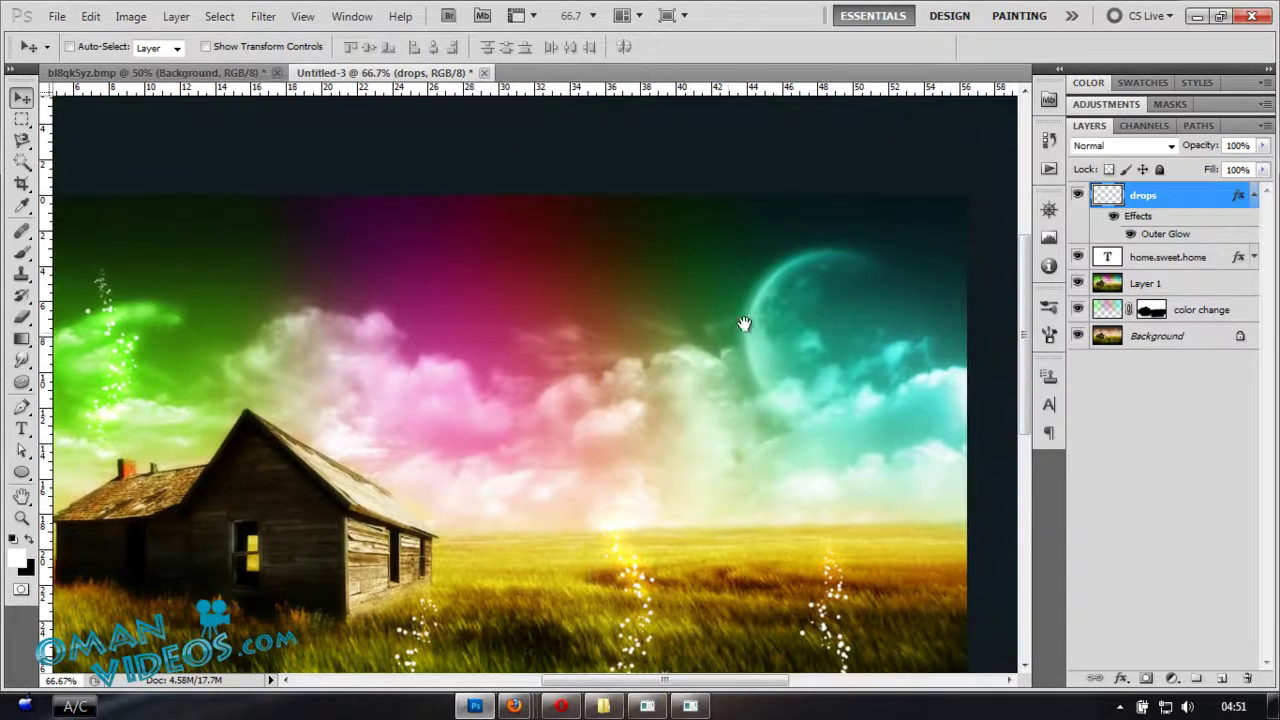
drag(744, 323, 692, 280)
drag(529, 363, 634, 354)
drag(718, 340, 573, 328)
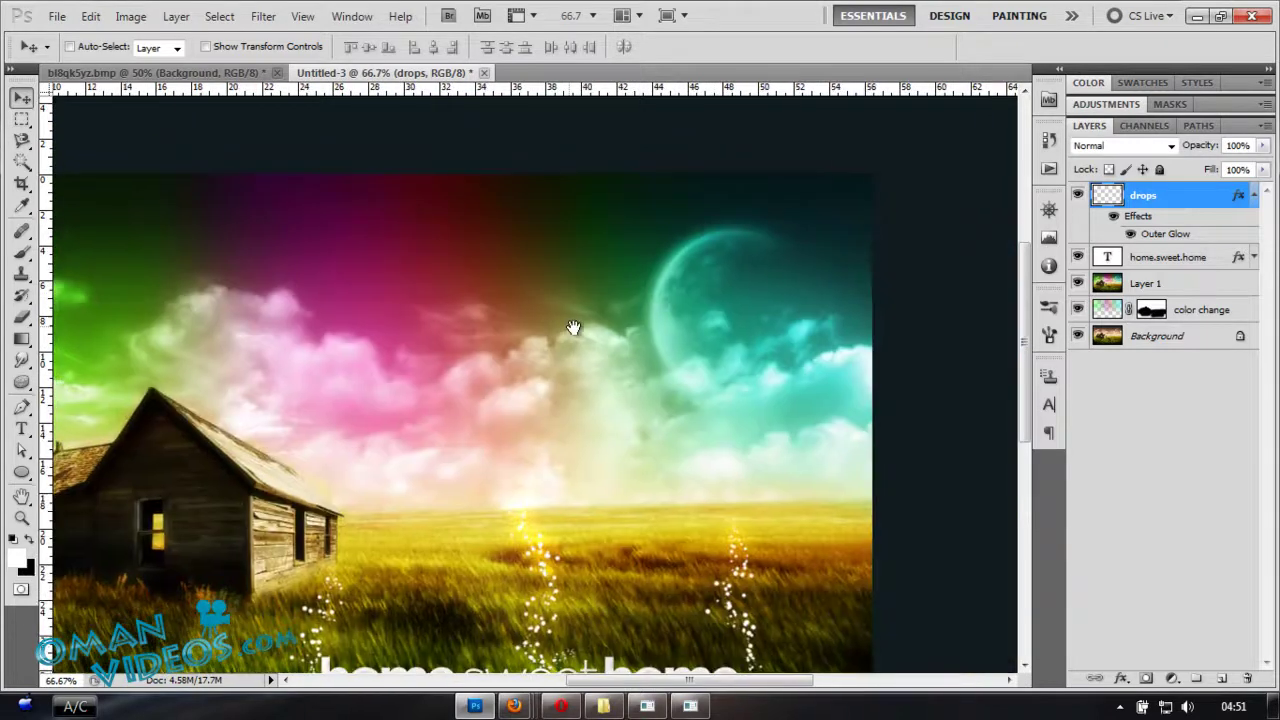
- Collapse the drops effects and compare against the bl8qk5yz.bmp reference before returning to Untitled-3
click(1254, 196)
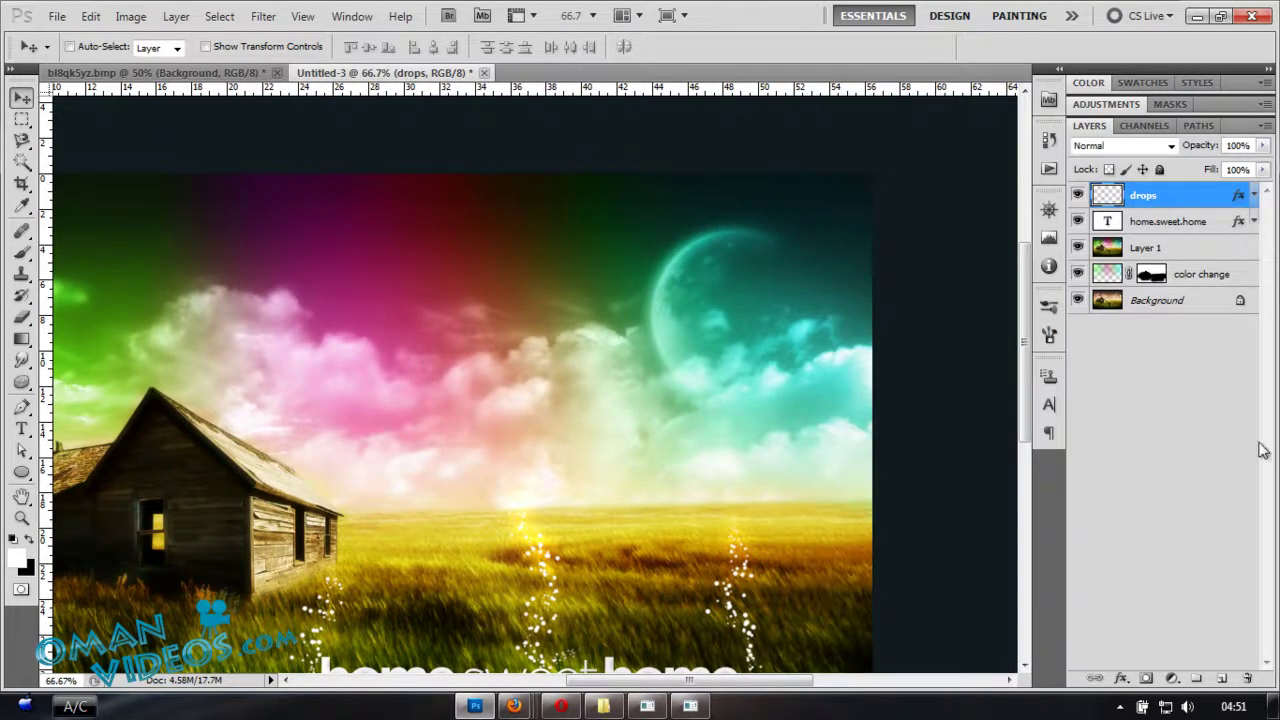
click(205, 72)
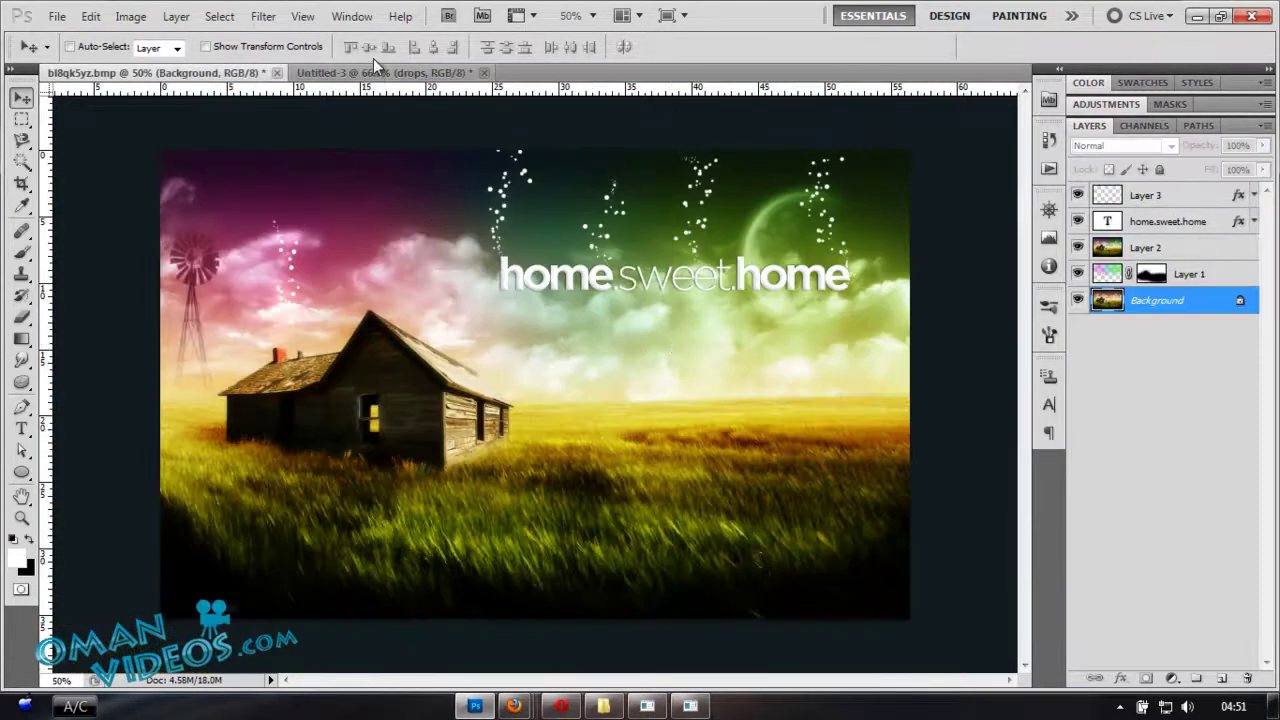
click(420, 72)
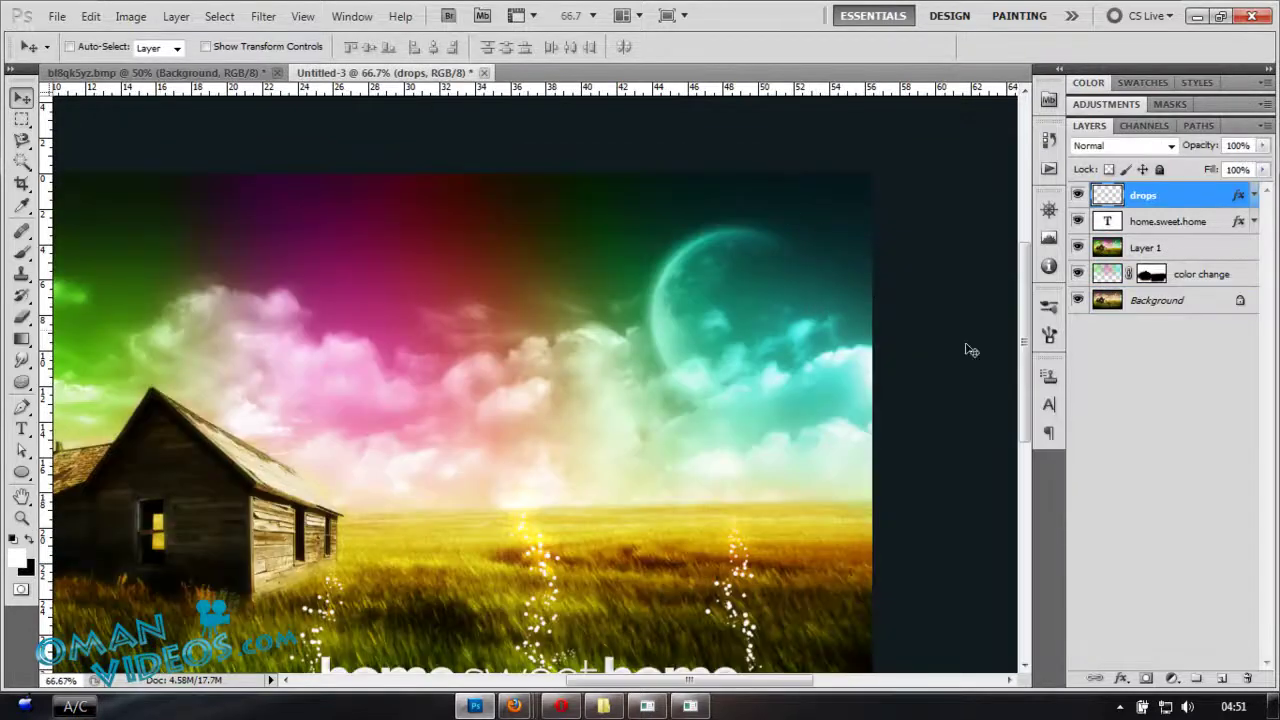
- Add a new layer and draw a closed arc path from the house roof over the sky toward the moon
click(1221, 678)
drag(505, 338, 499, 272)
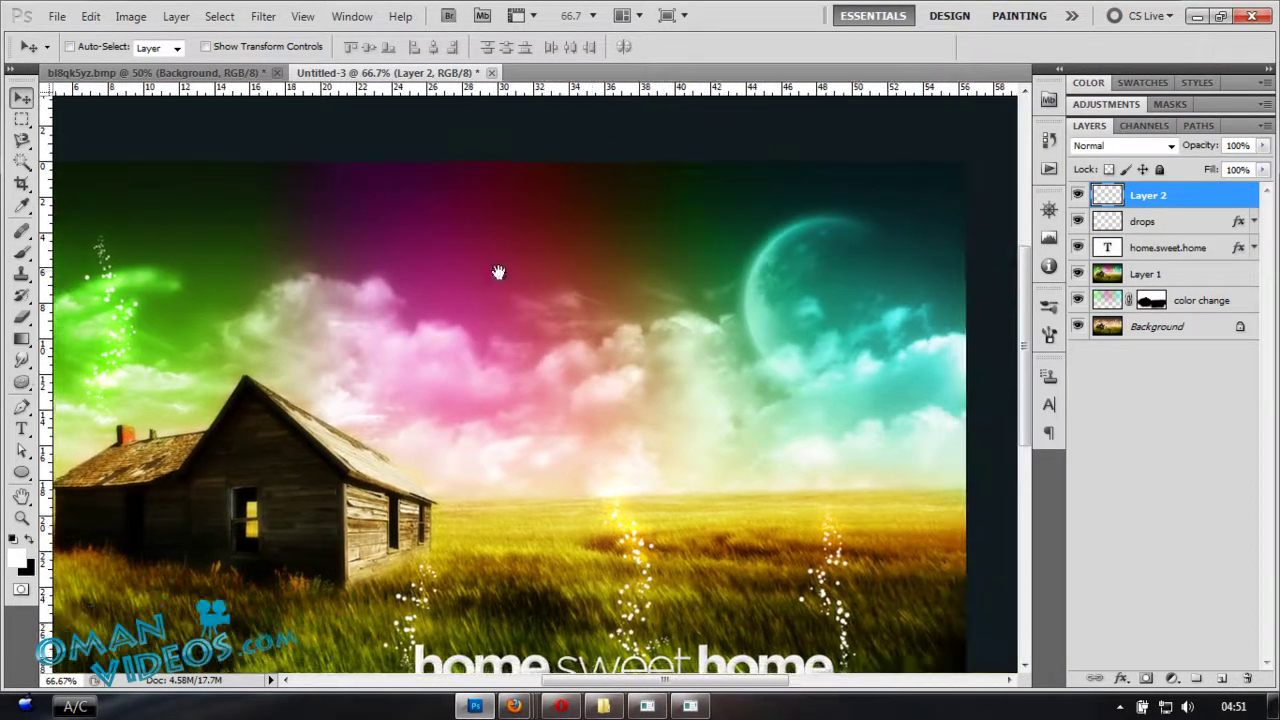
key(p)
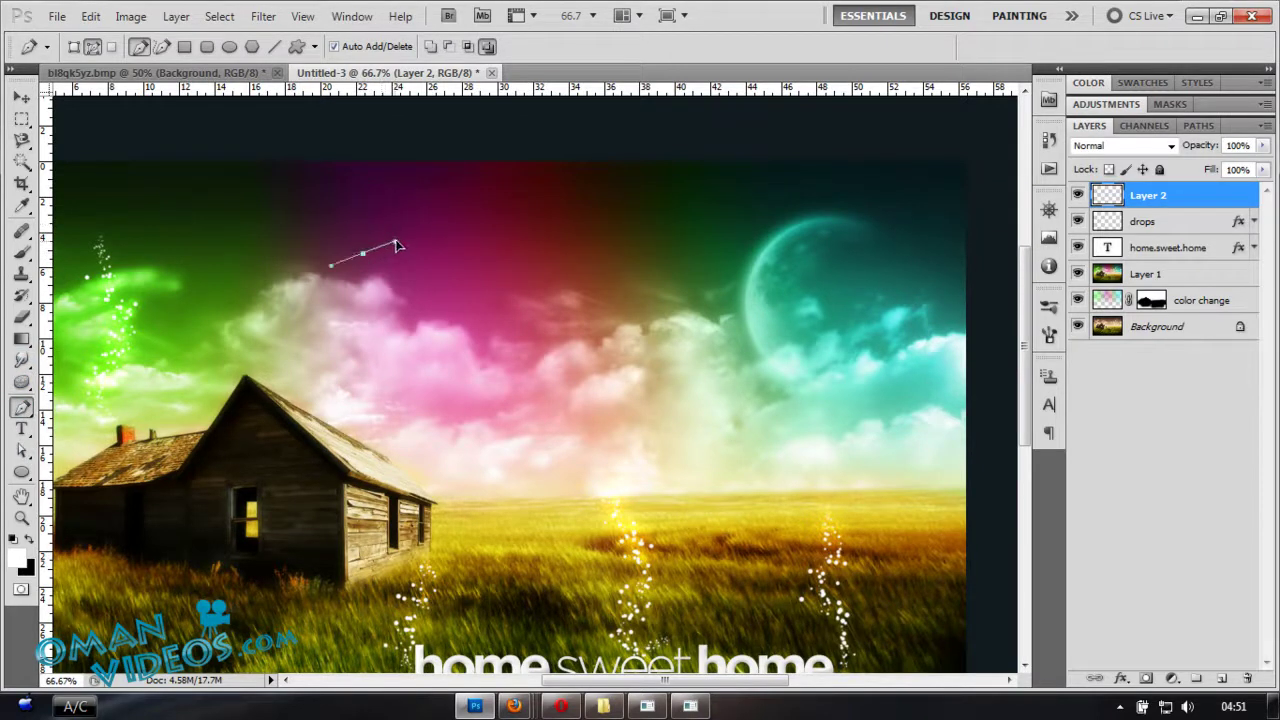
drag(397, 244, 457, 224)
drag(826, 343, 940, 493)
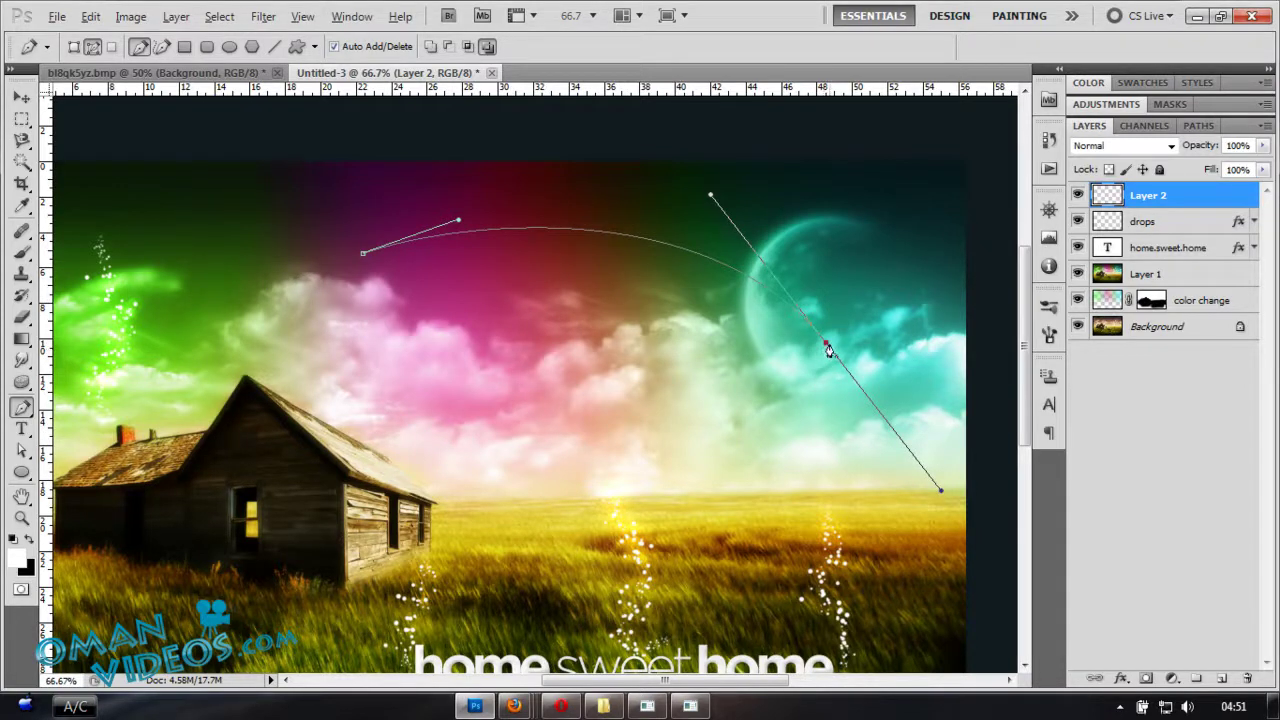
click(826, 346)
click(896, 515)
click(478, 496)
click(249, 384)
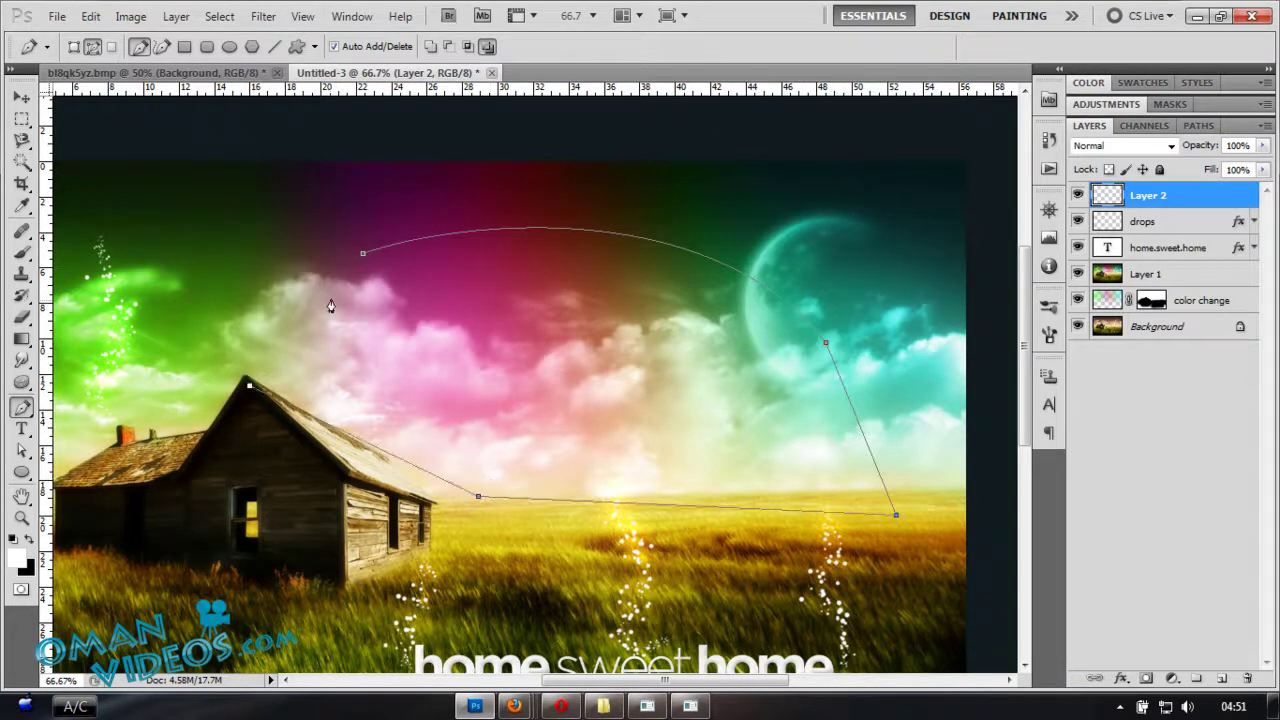
click(361, 257)
- Turn the arc path into a selection and start renaming the new layer
right_click(616, 318)
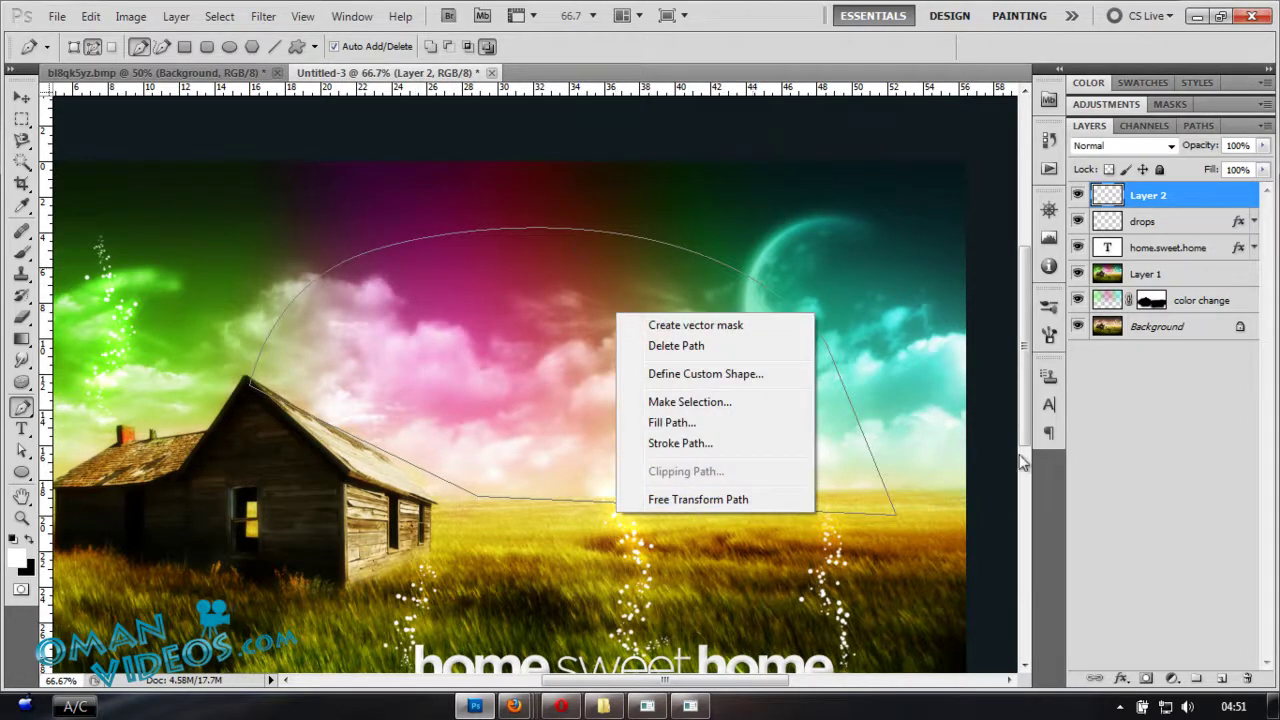
click(689, 402)
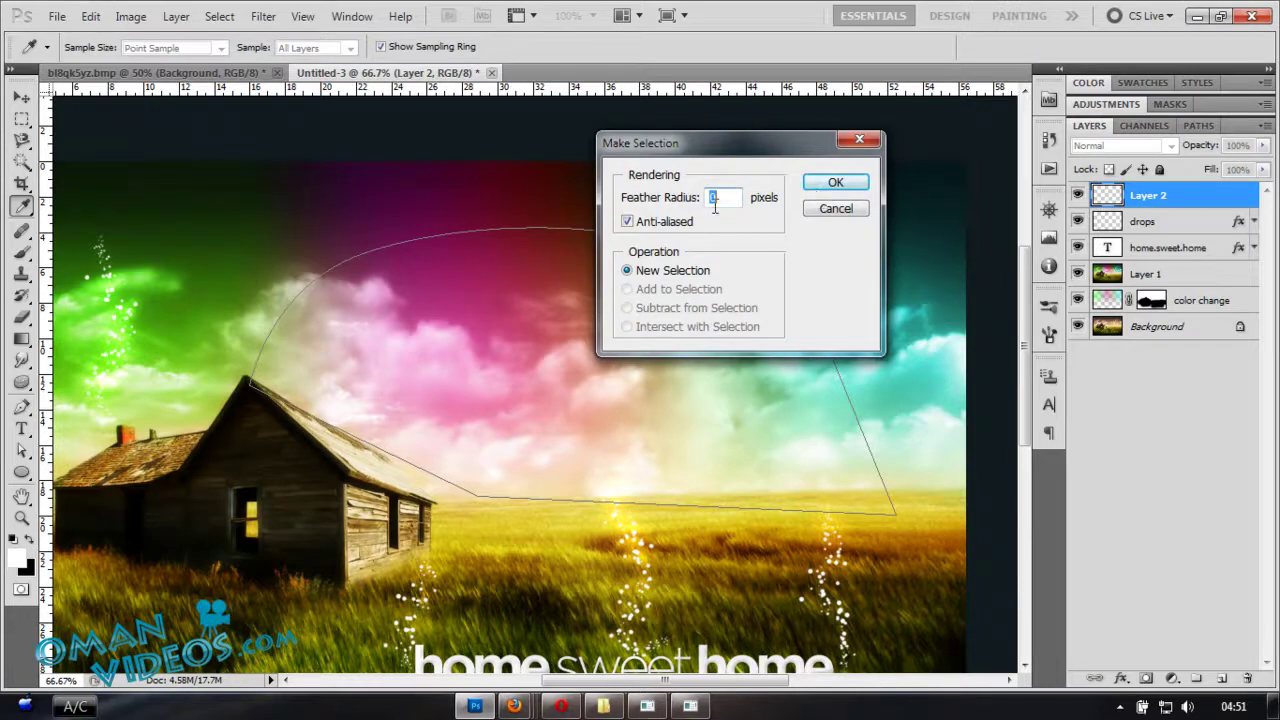
click(824, 183)
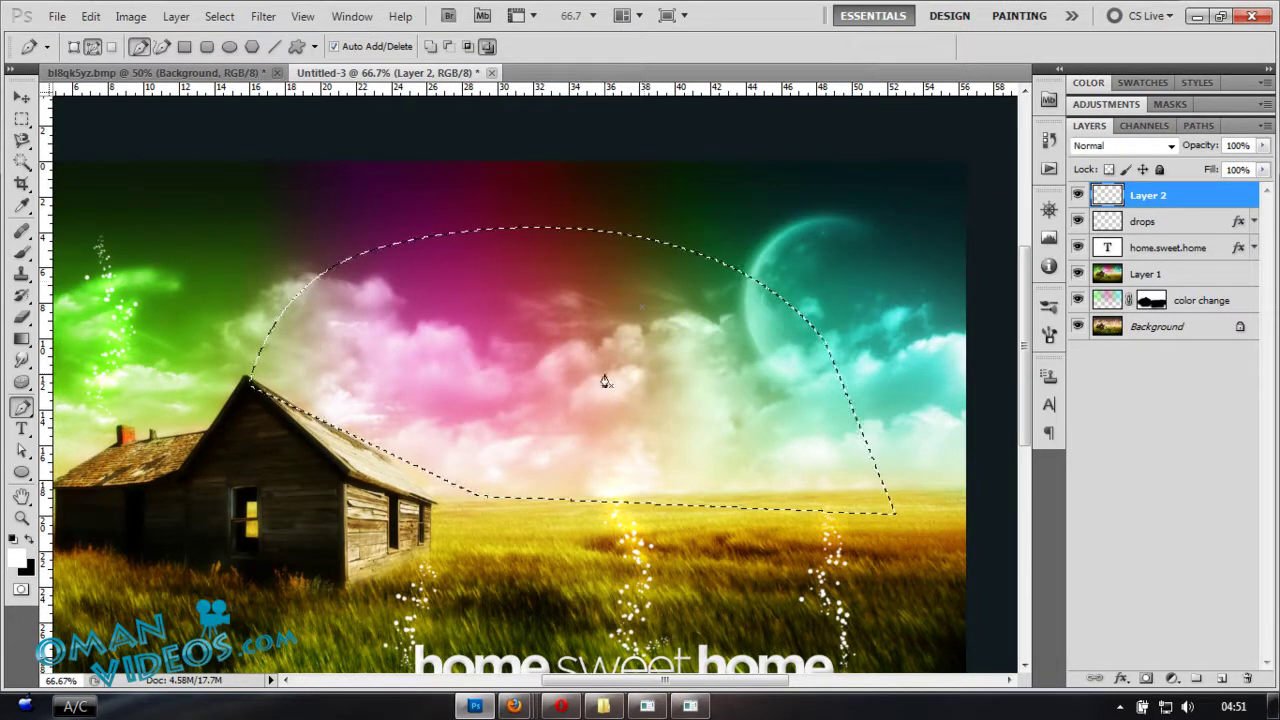
double_click(1145, 196)
- Name the layer 'shine' and fill the arc with a white-to-transparent gradient
text(shine)
key(Return)
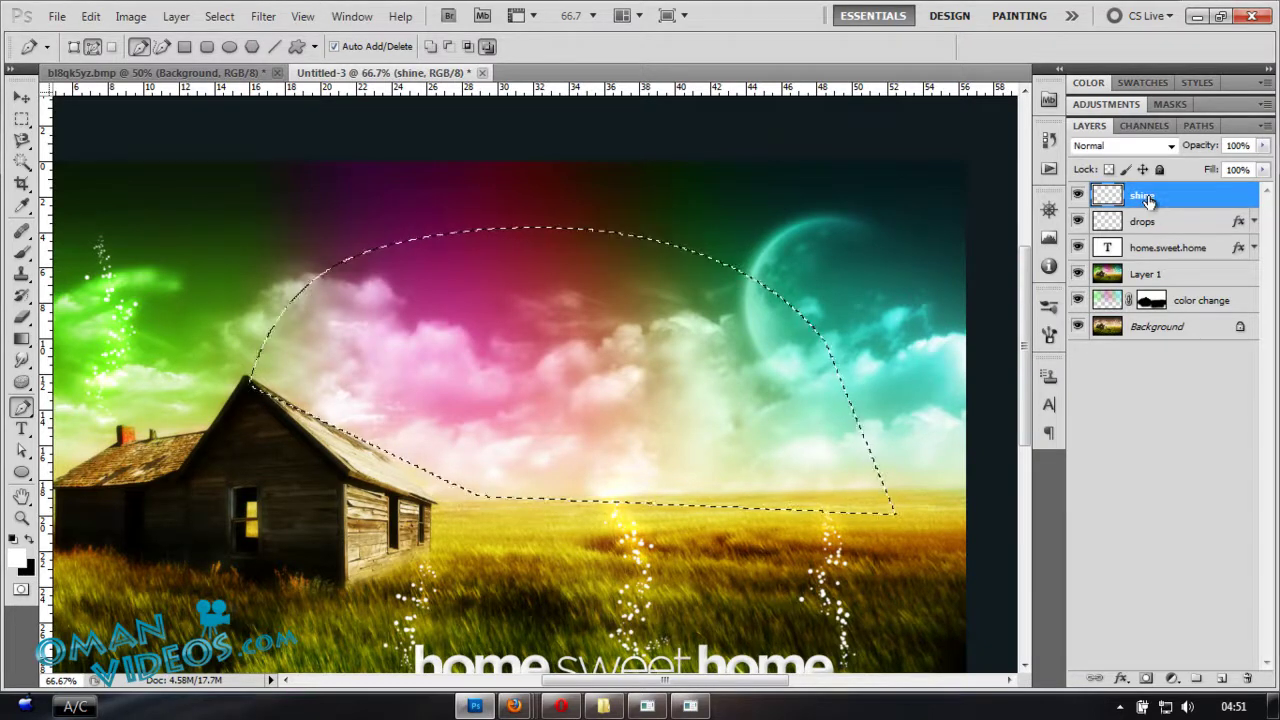
click(28, 340)
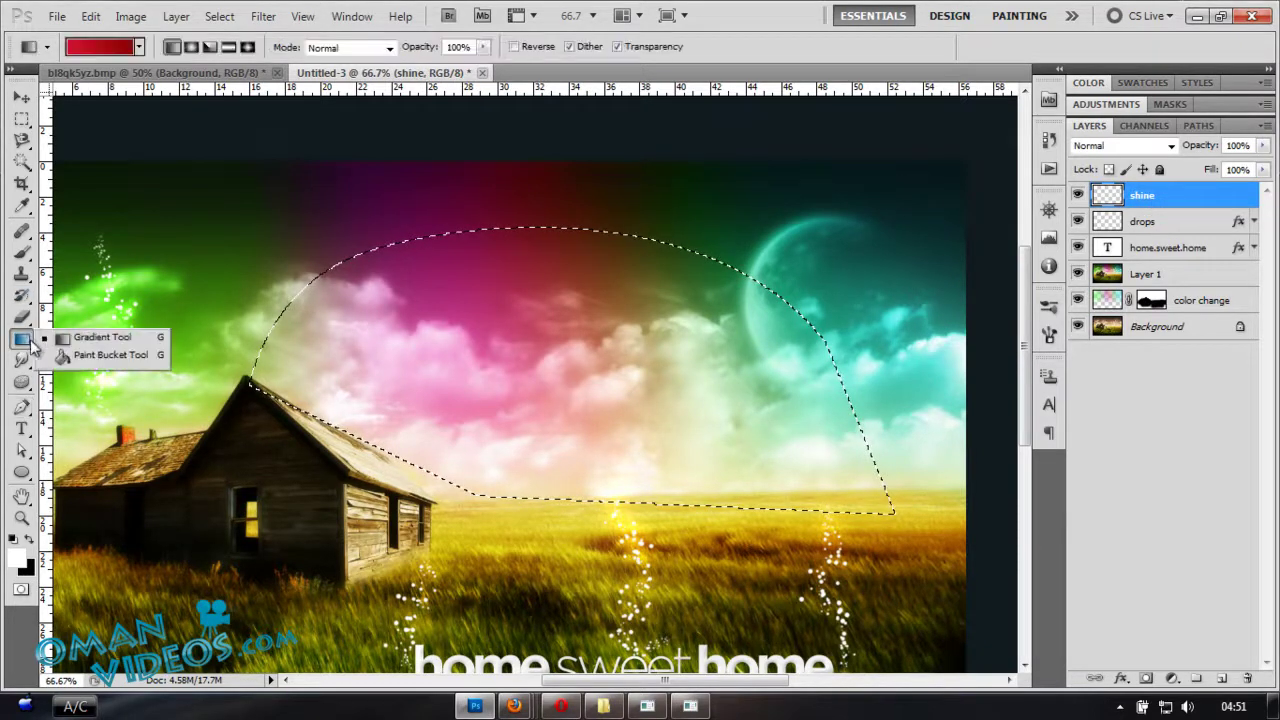
right_click(499, 269)
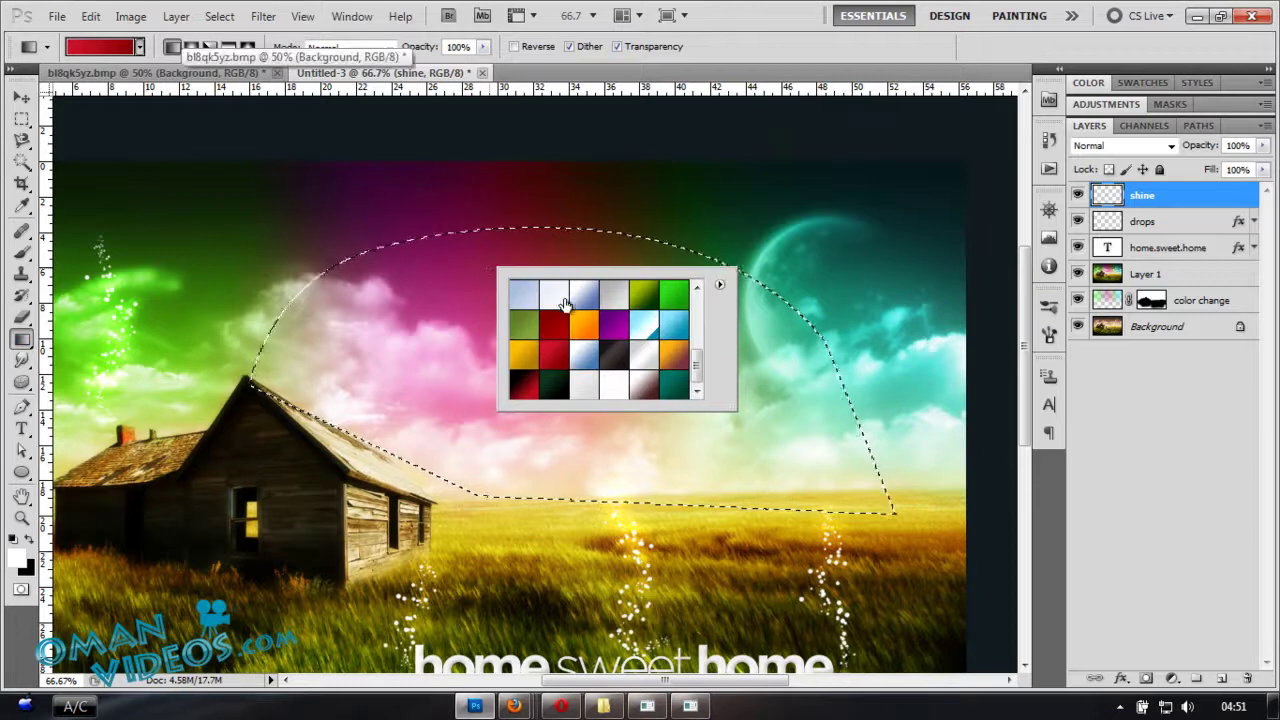
scroll(565, 304, up, 5)
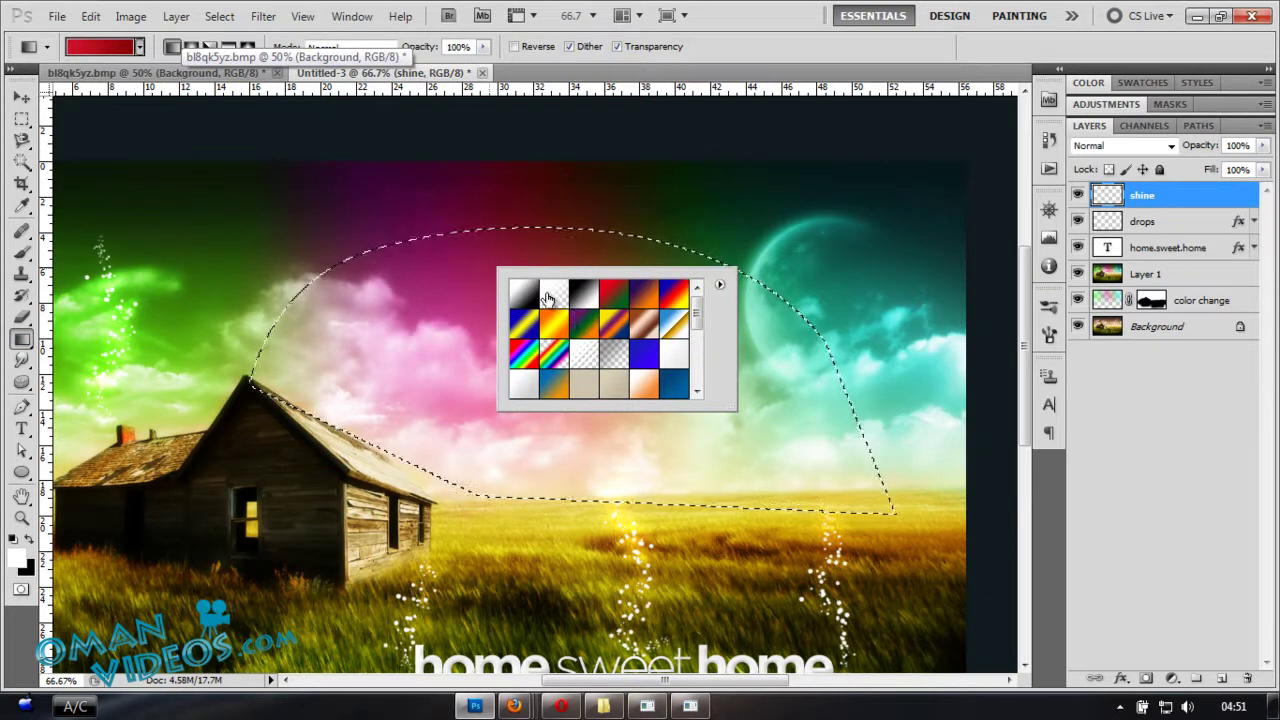
click(548, 299)
click(828, 90)
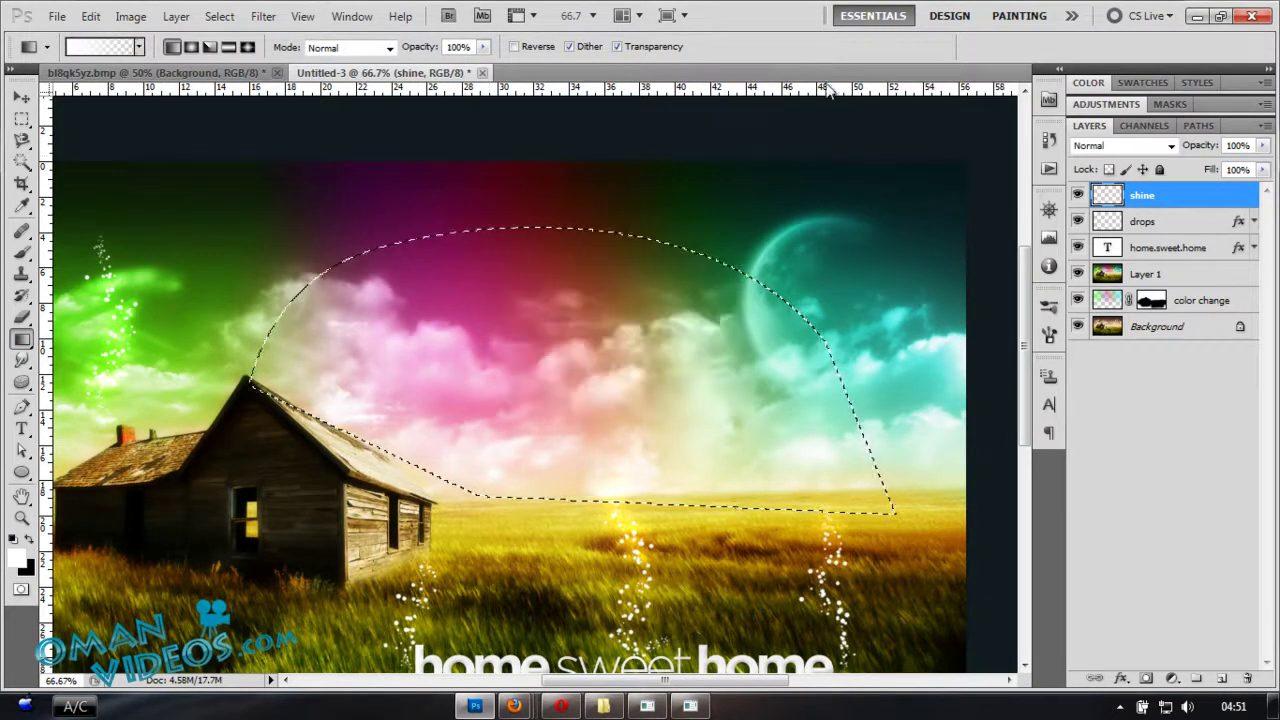
drag(660, 210, 633, 326)
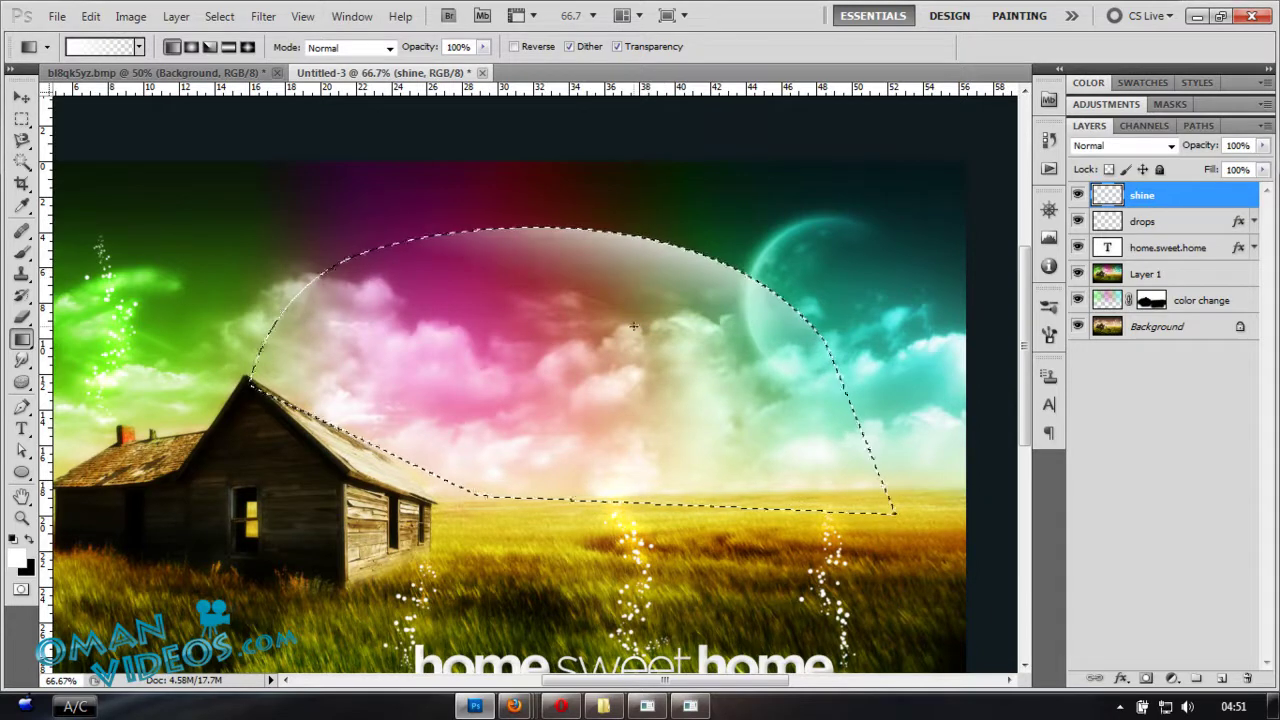
- Deselect, blend the shine layer as Overlay at 26% opacity, and duplicate it
key(ctrl+d)
key(v)
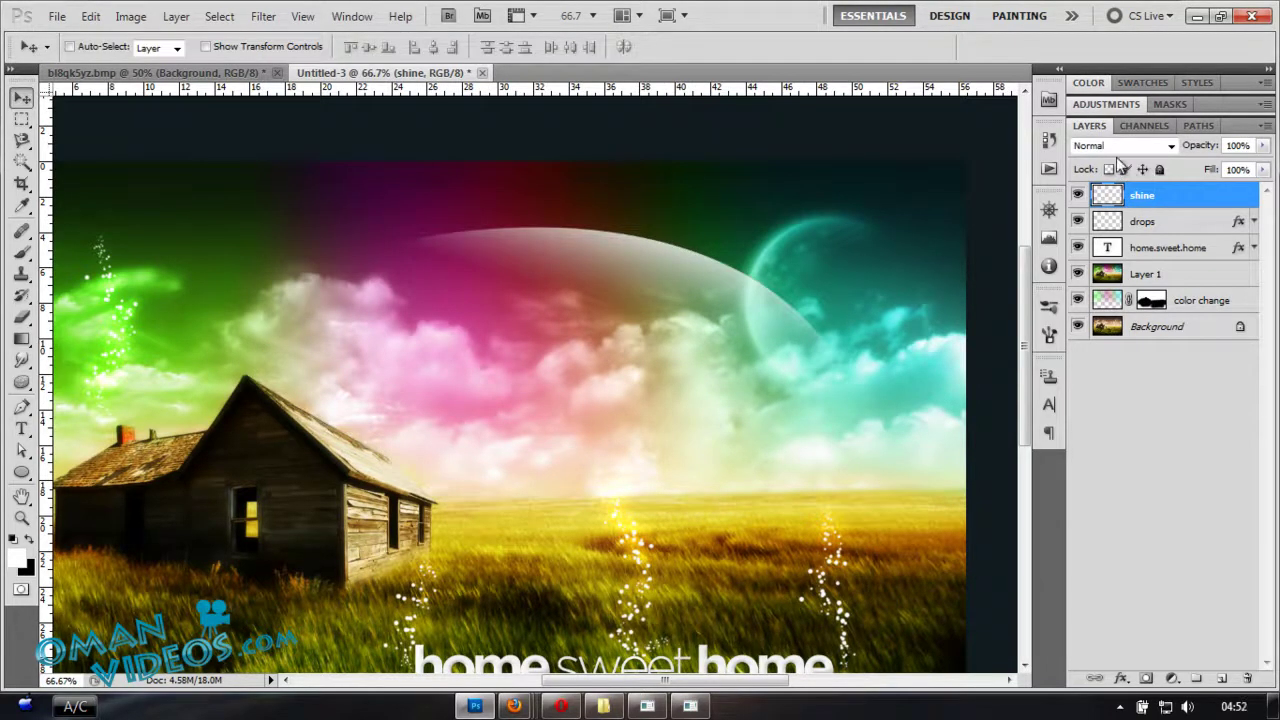
click(1116, 146)
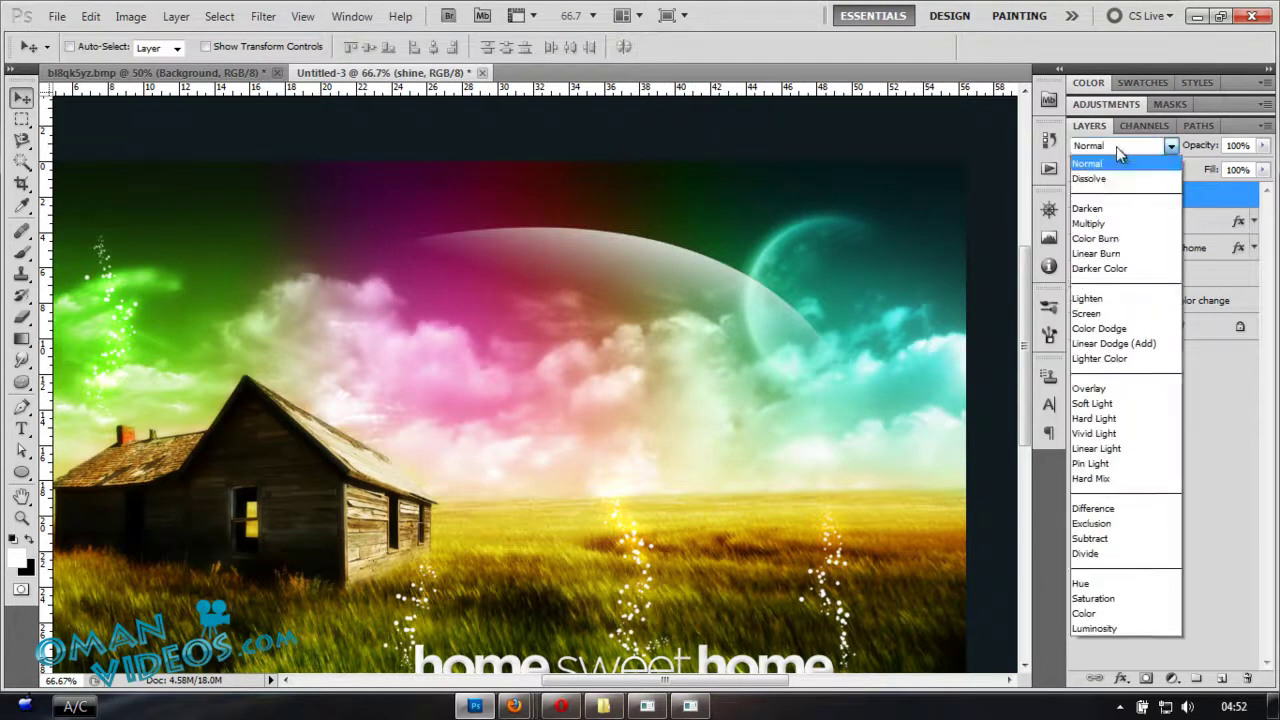
click(1092, 388)
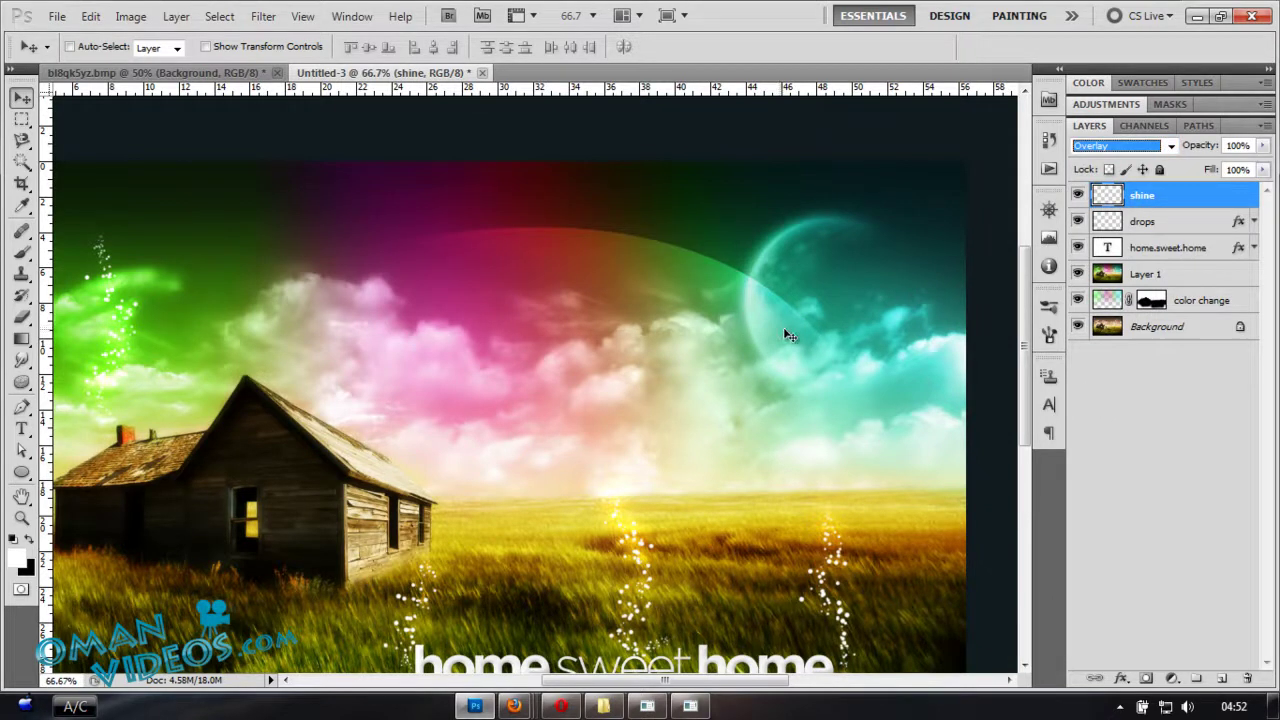
drag(1198, 148, 1141, 155)
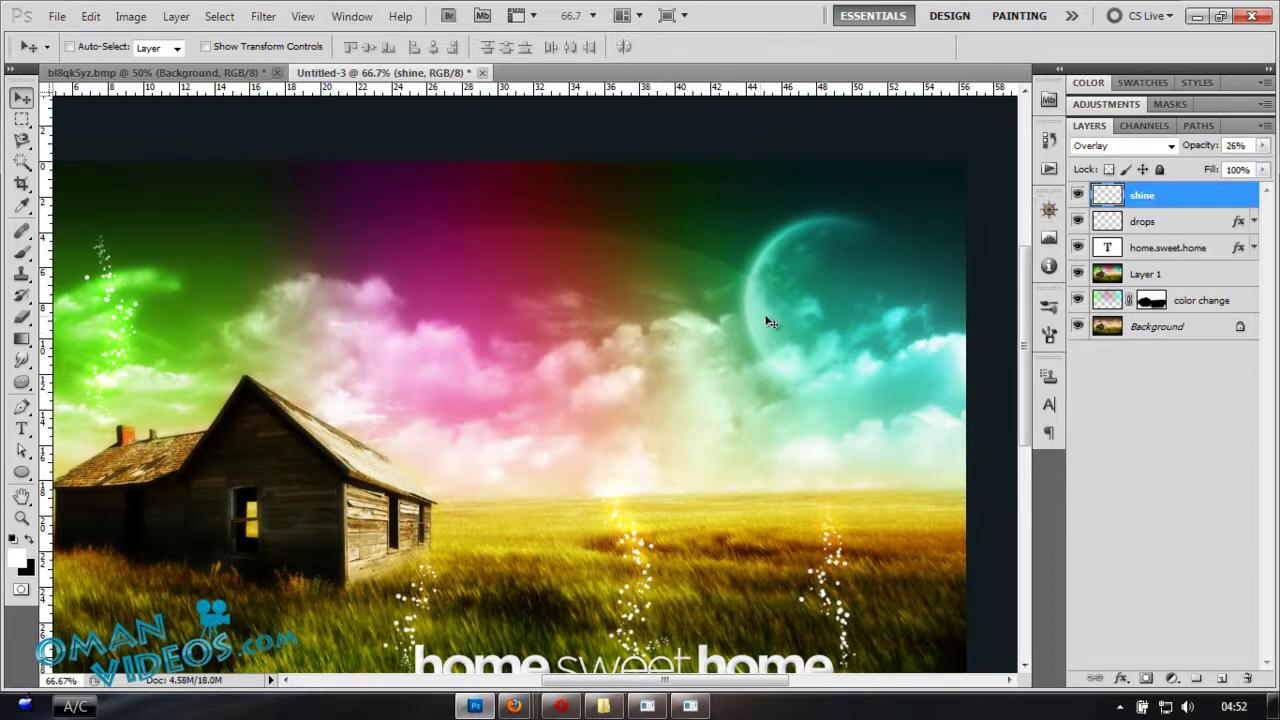
key(ctrl+j)
- Rotate the shine copy arc about 11°
key(ctrl+t)
drag(886, 234, 886, 291)
key(Return)
- Duplicate it as shine copy 2, scale to about 69%, and rotate it steeply over the left sky
key(ctrl+j)
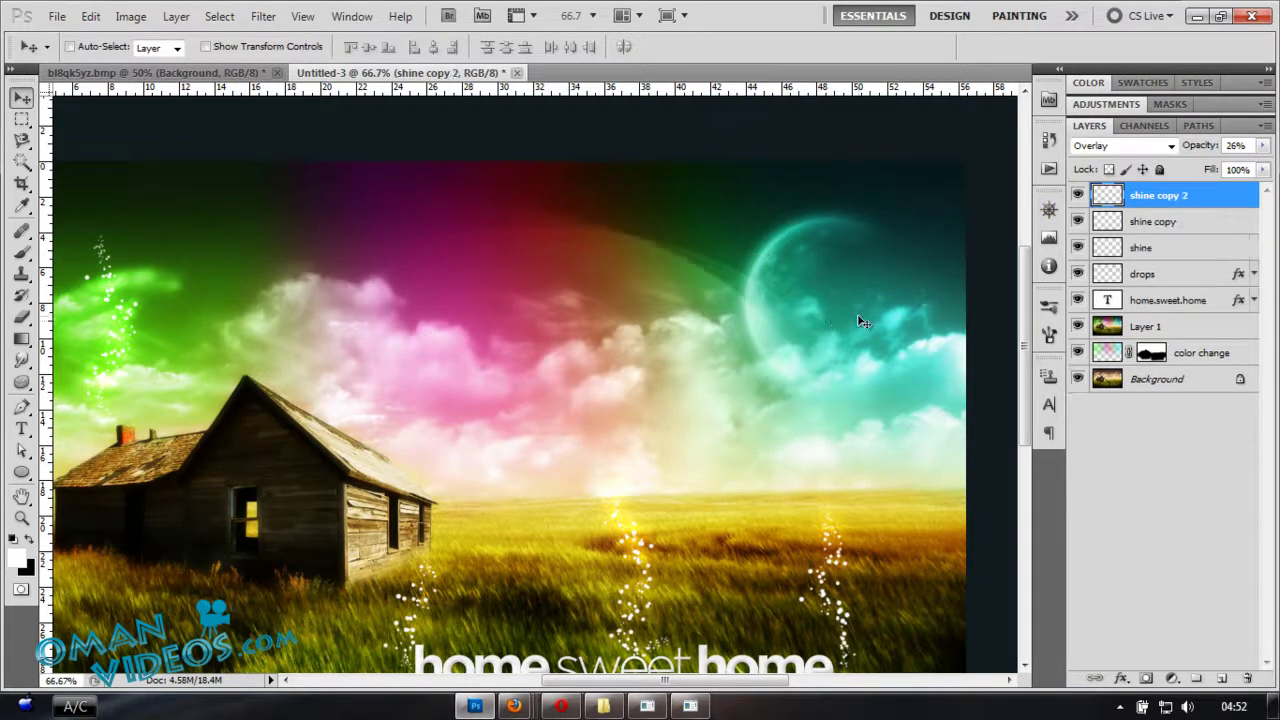
key(ctrl+t)
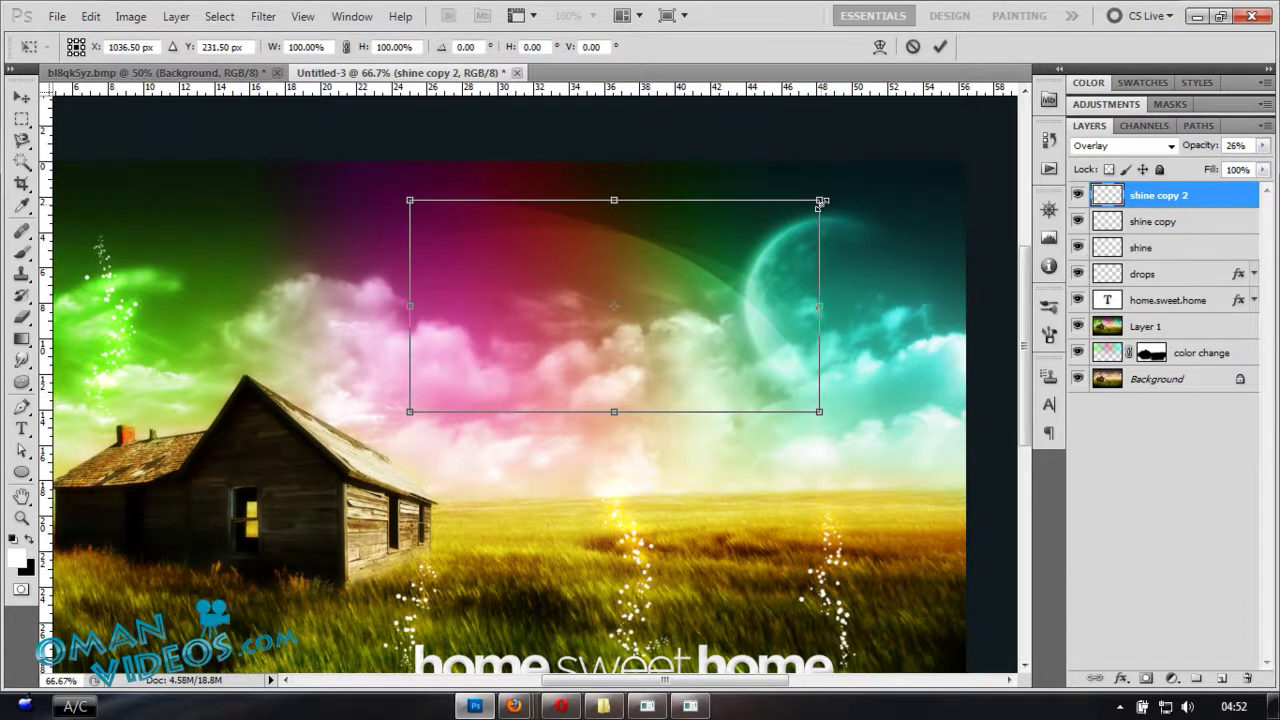
drag(819, 203, 691, 267)
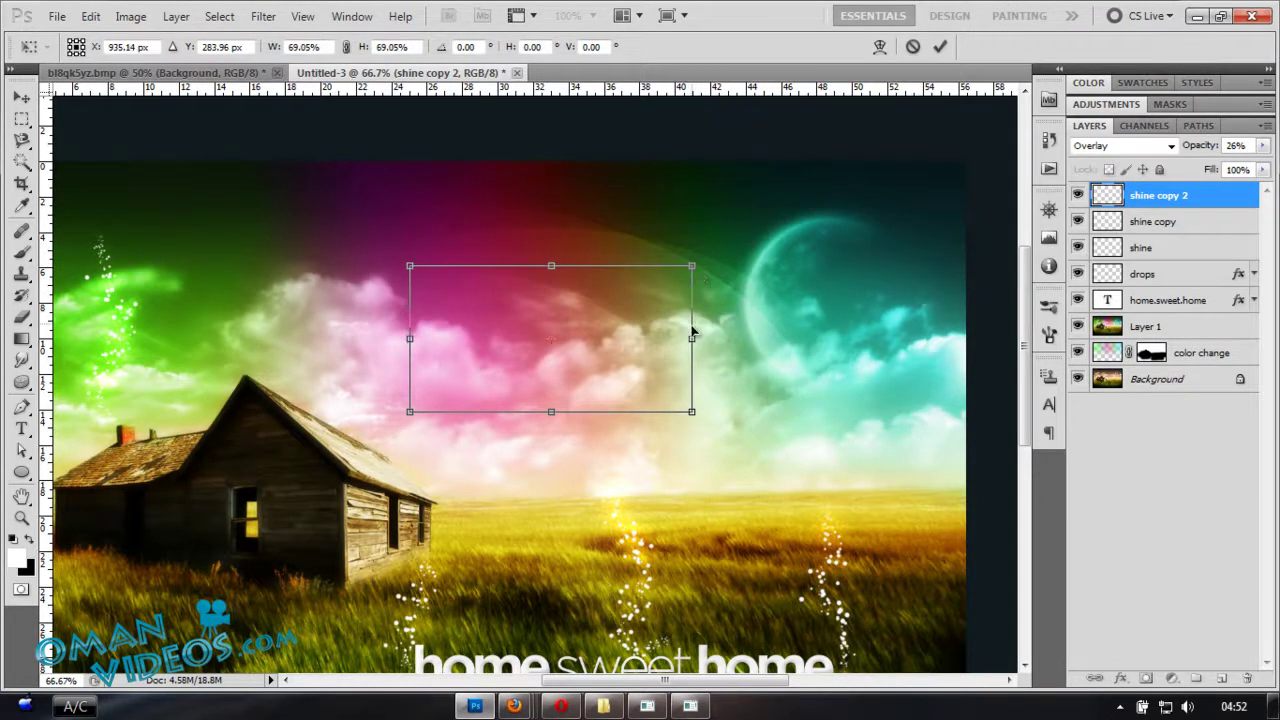
drag(277, 346, 506, 332)
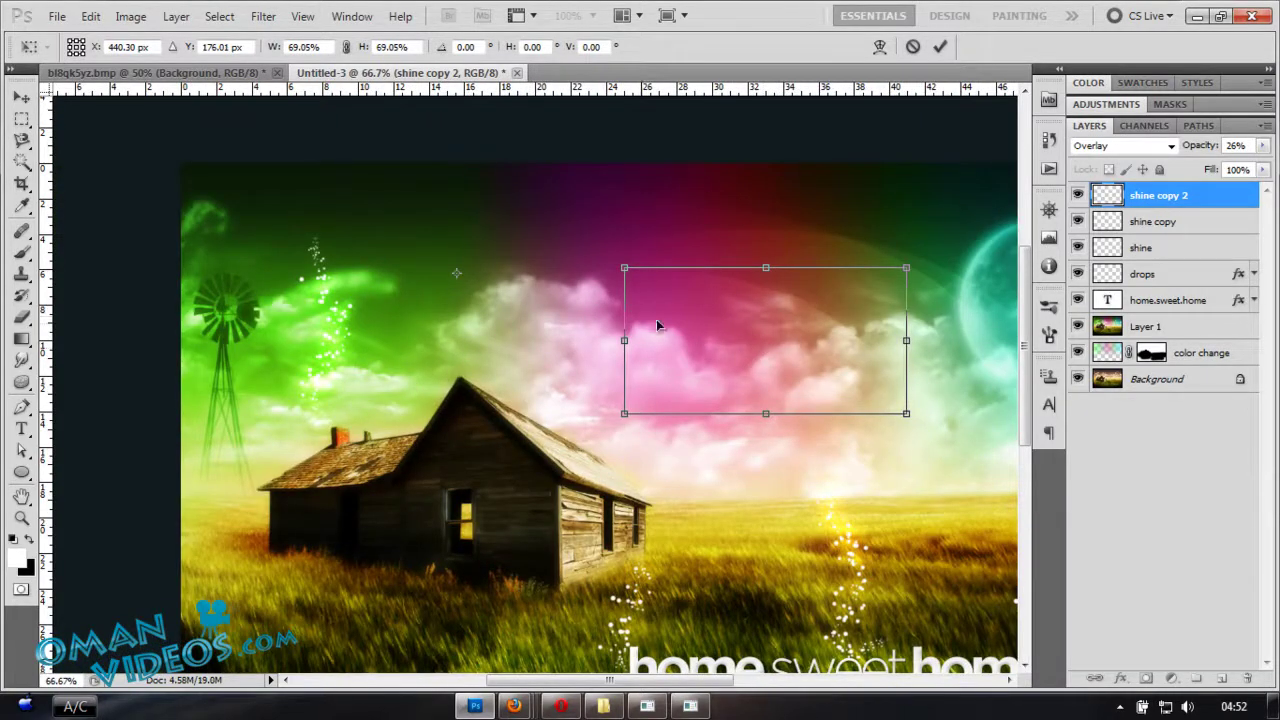
drag(549, 229, 328, 164)
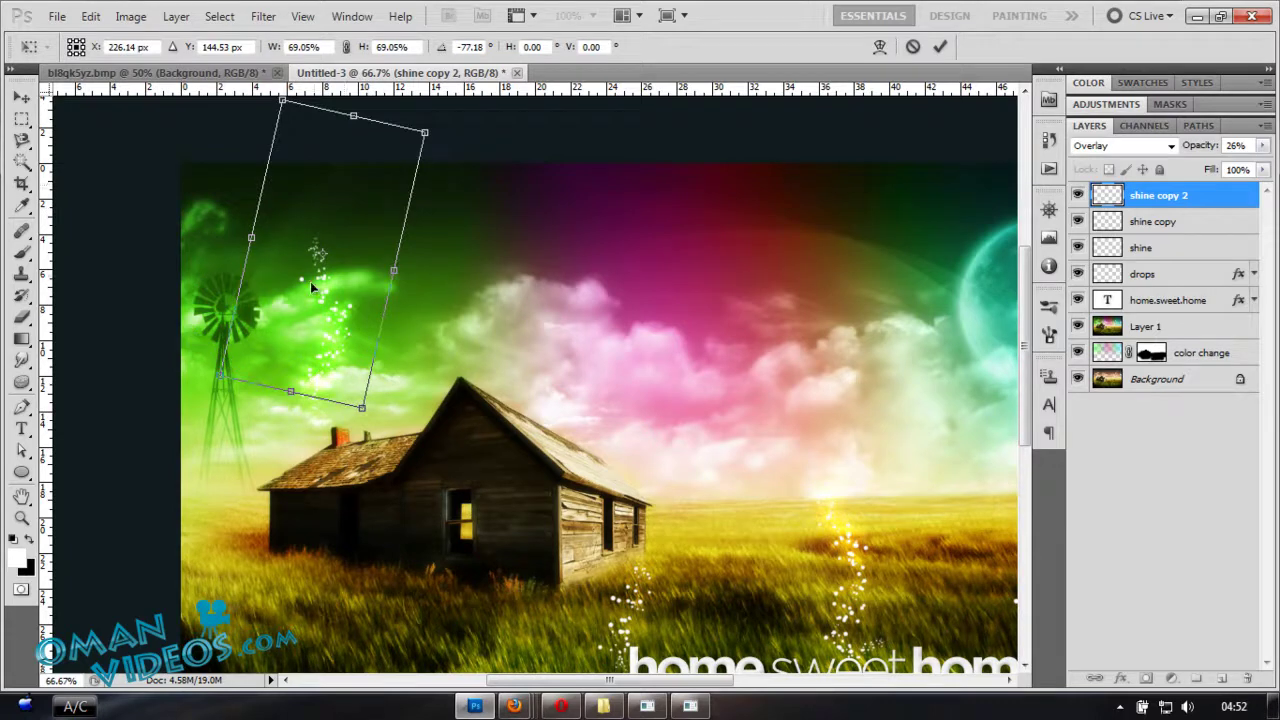
key(Return)
- Duplicate shine copy 2 as shine copy 3 and rotate it to a new angle
key(ctrl+j)
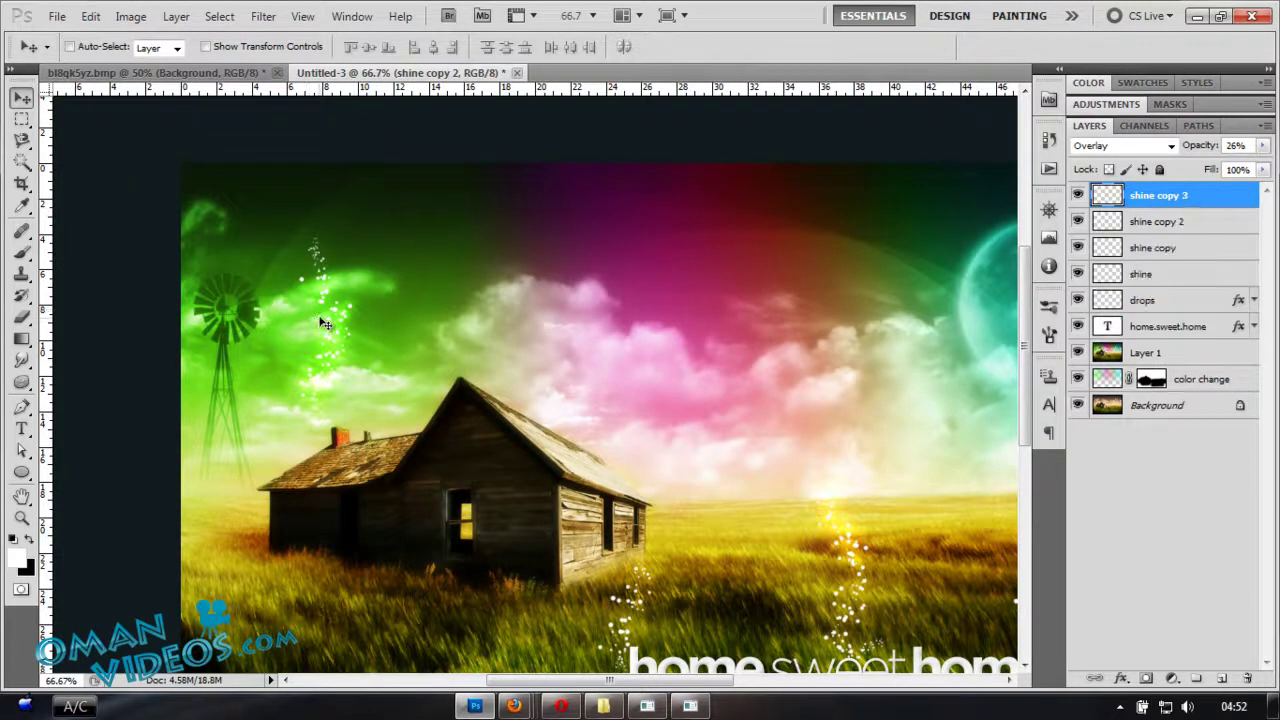
key(ctrl+t)
drag(491, 246, 457, 191)
key(Return)
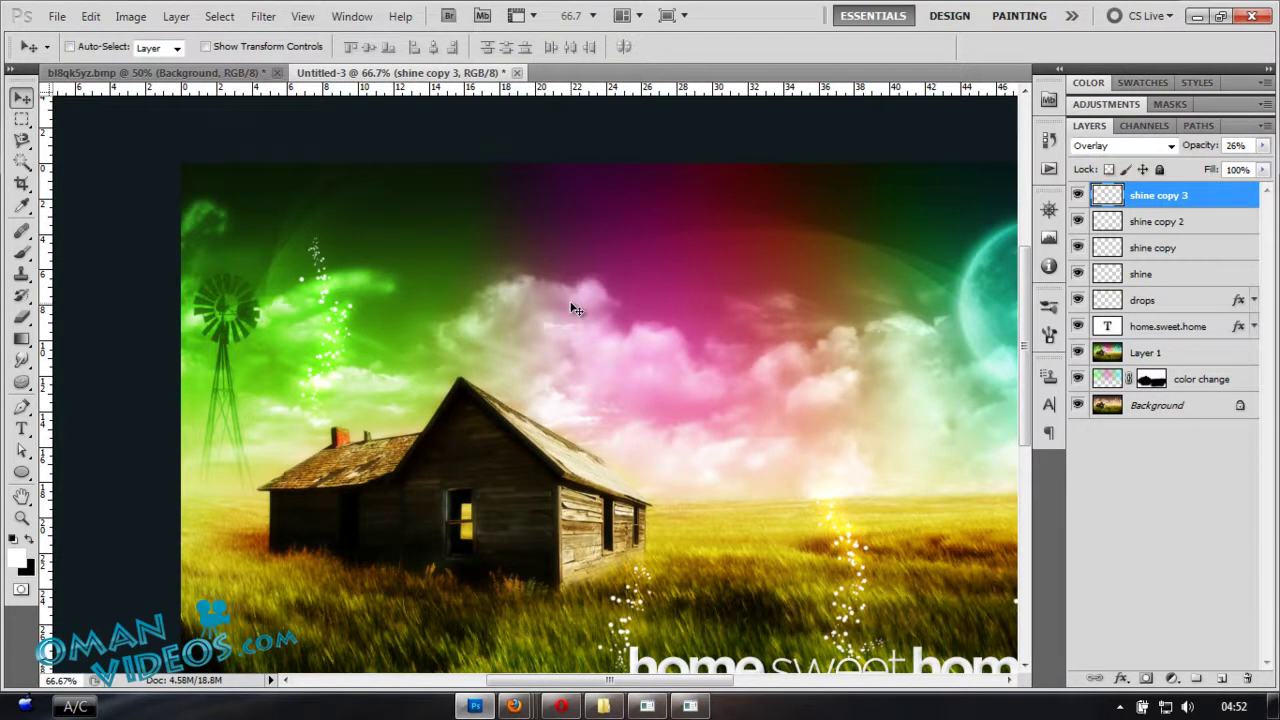
scroll(614, 334, up, 1)
scroll(614, 334, down, 2)
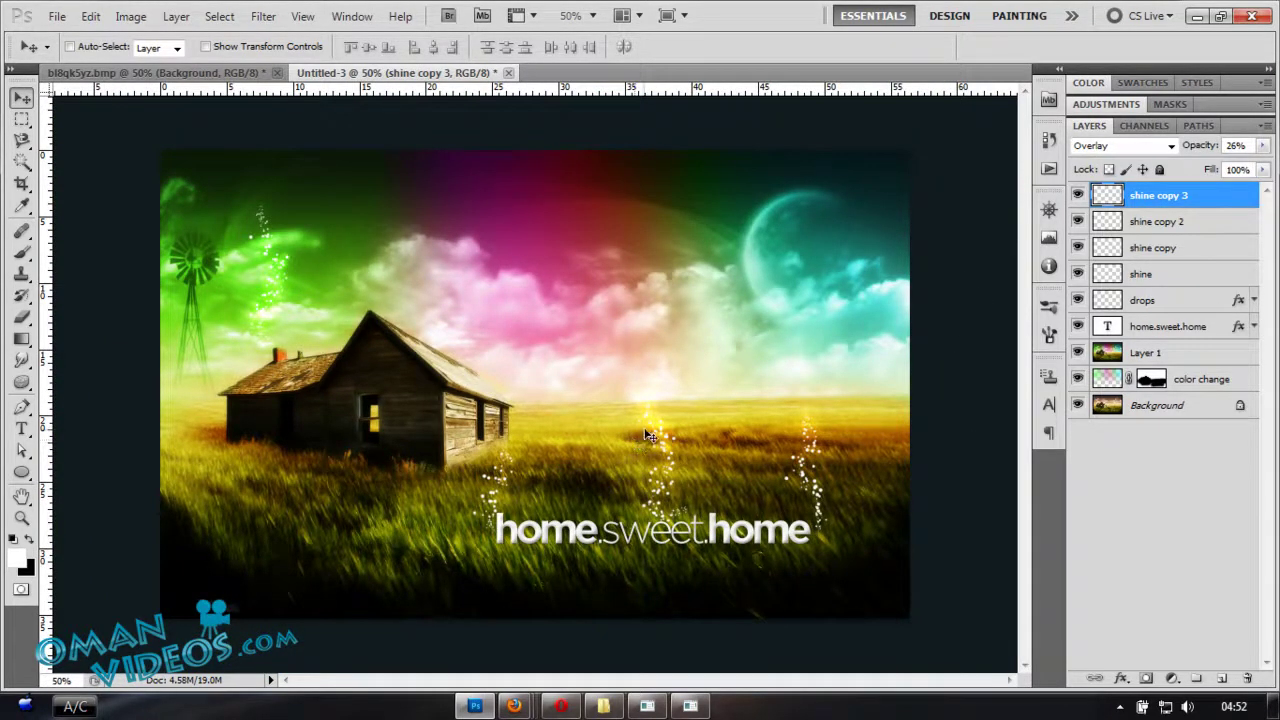
click(1198, 348)
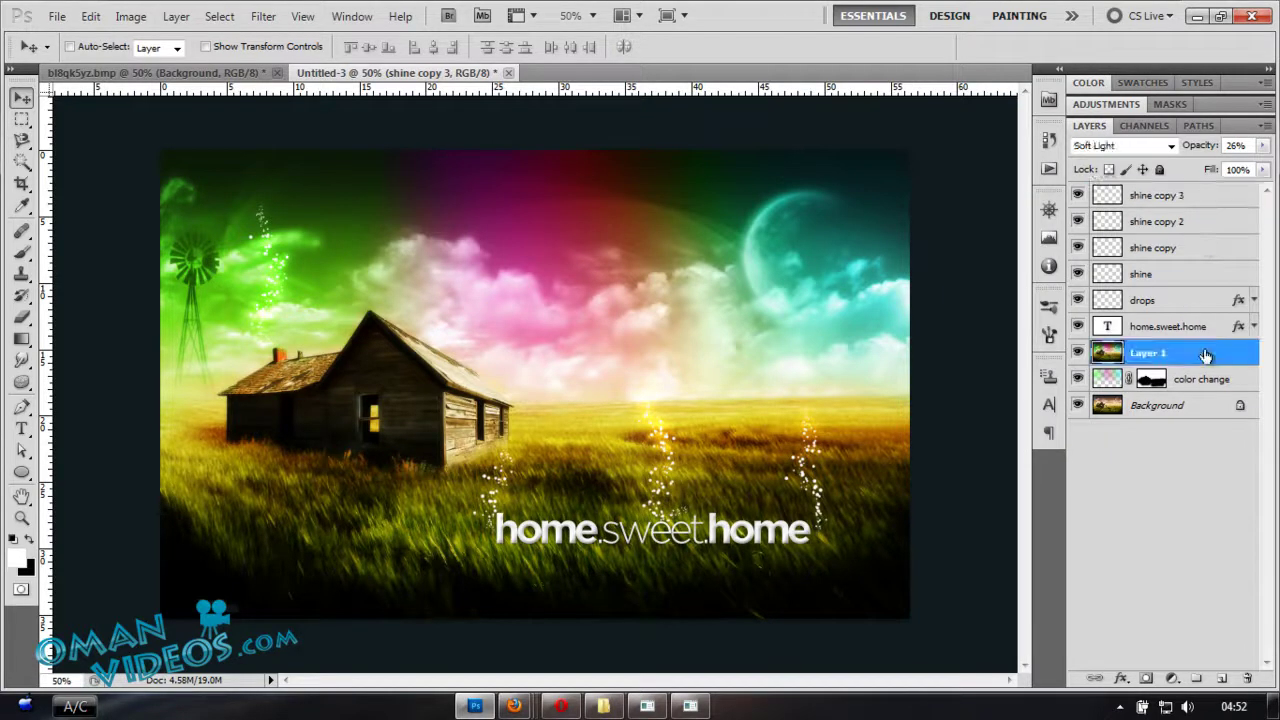
click(1206, 197)
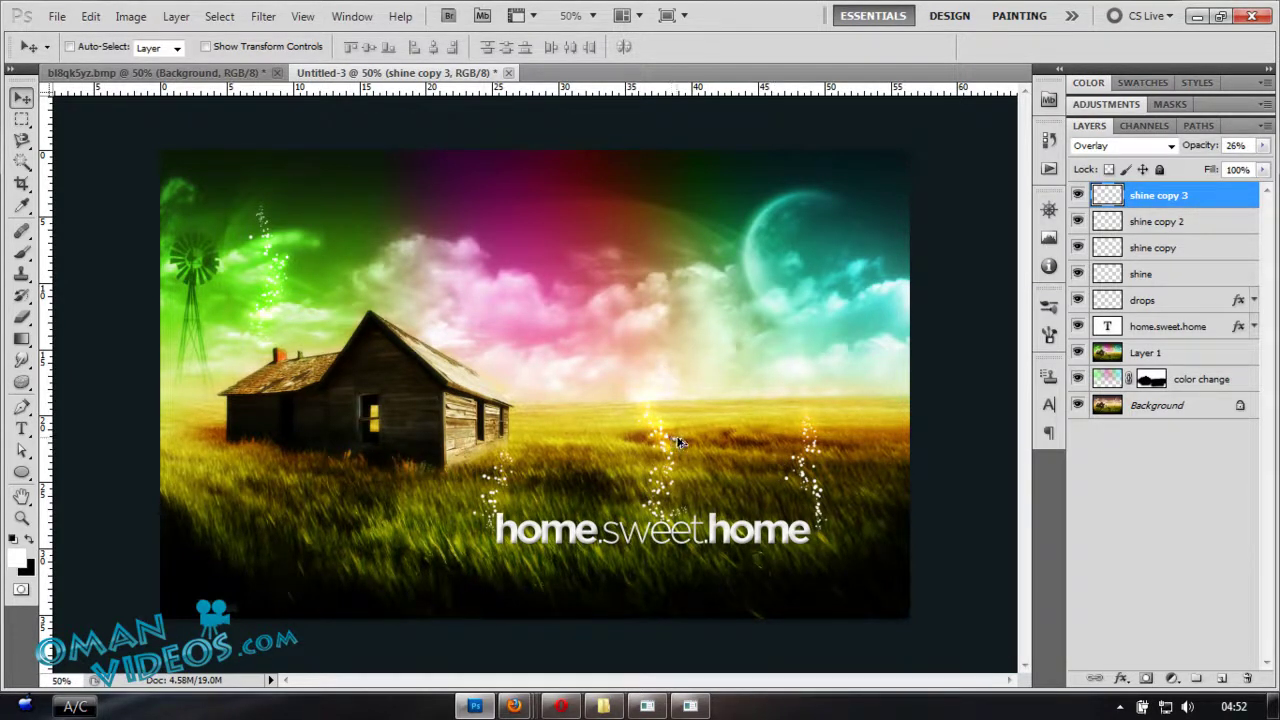
- Stamp all visible layers into a new merged Layer 2 on top
key(ctrl+alt+shift+e)
drag(533, 324, 546, 394)
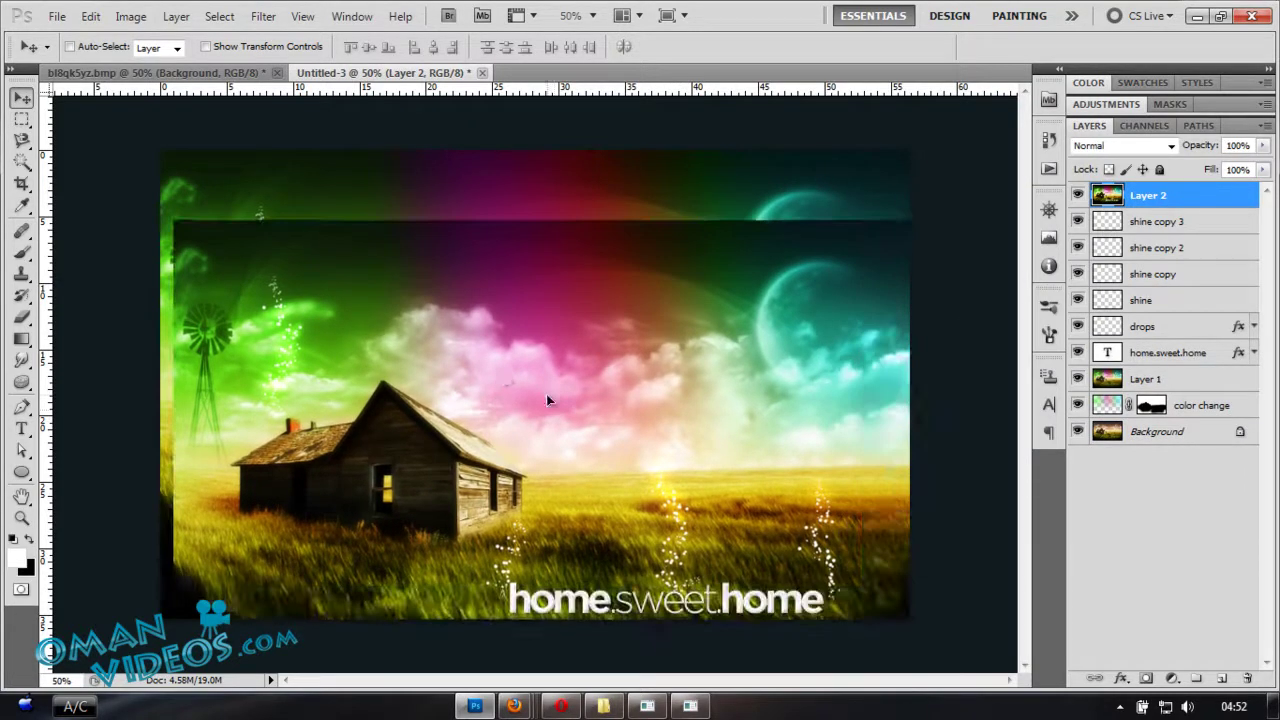
key(ctrl+z)
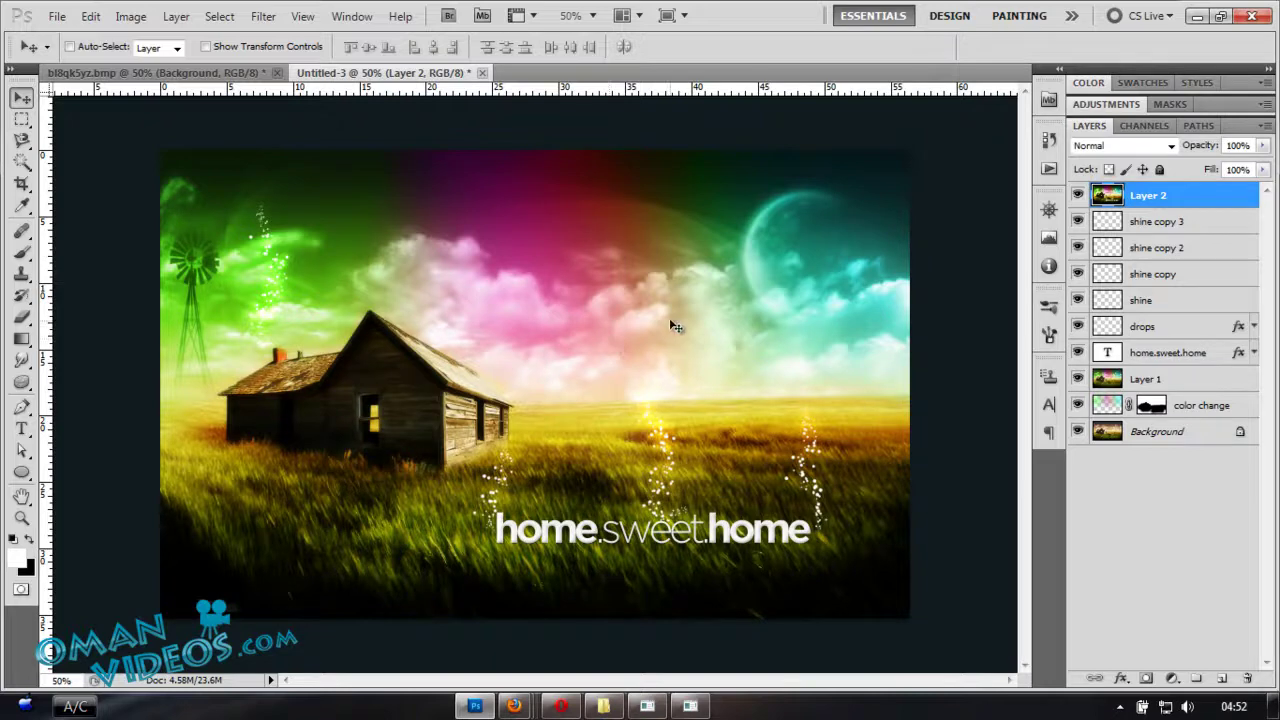
- After trying Soft Light and Overlay, set Layer 2 to Color Dodge at 0% opacity
click(1126, 148)
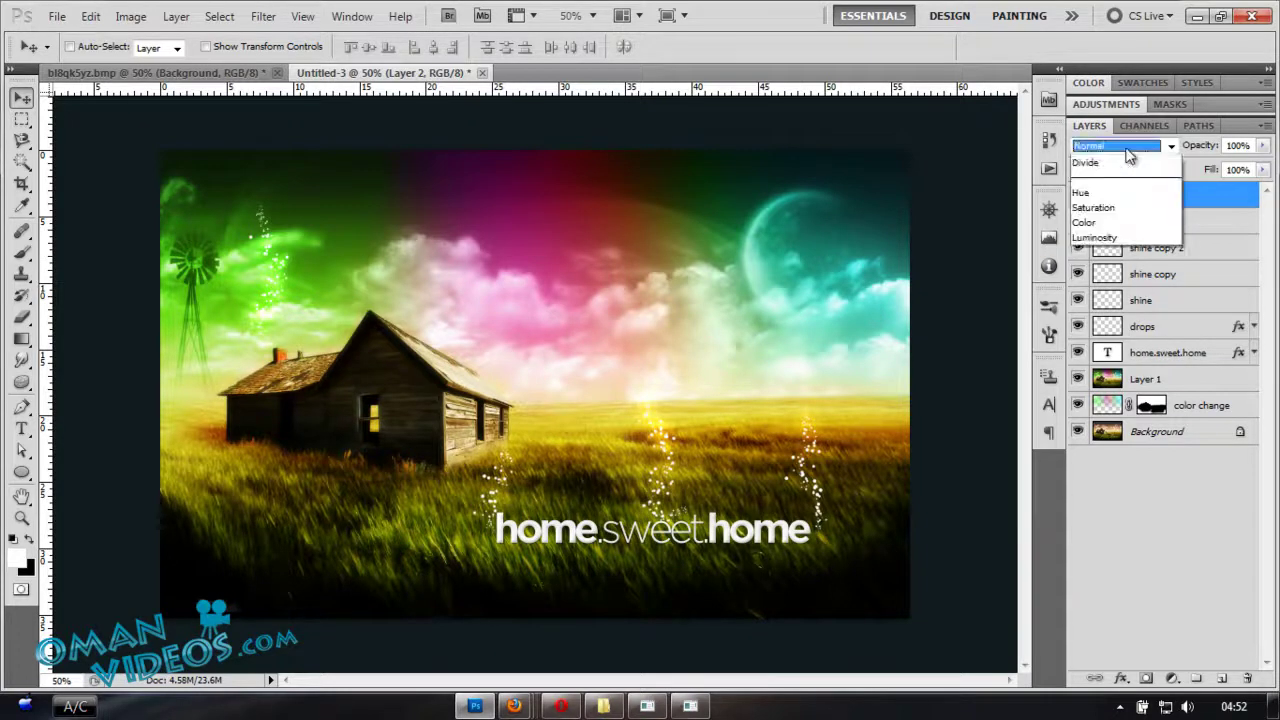
click(1120, 404)
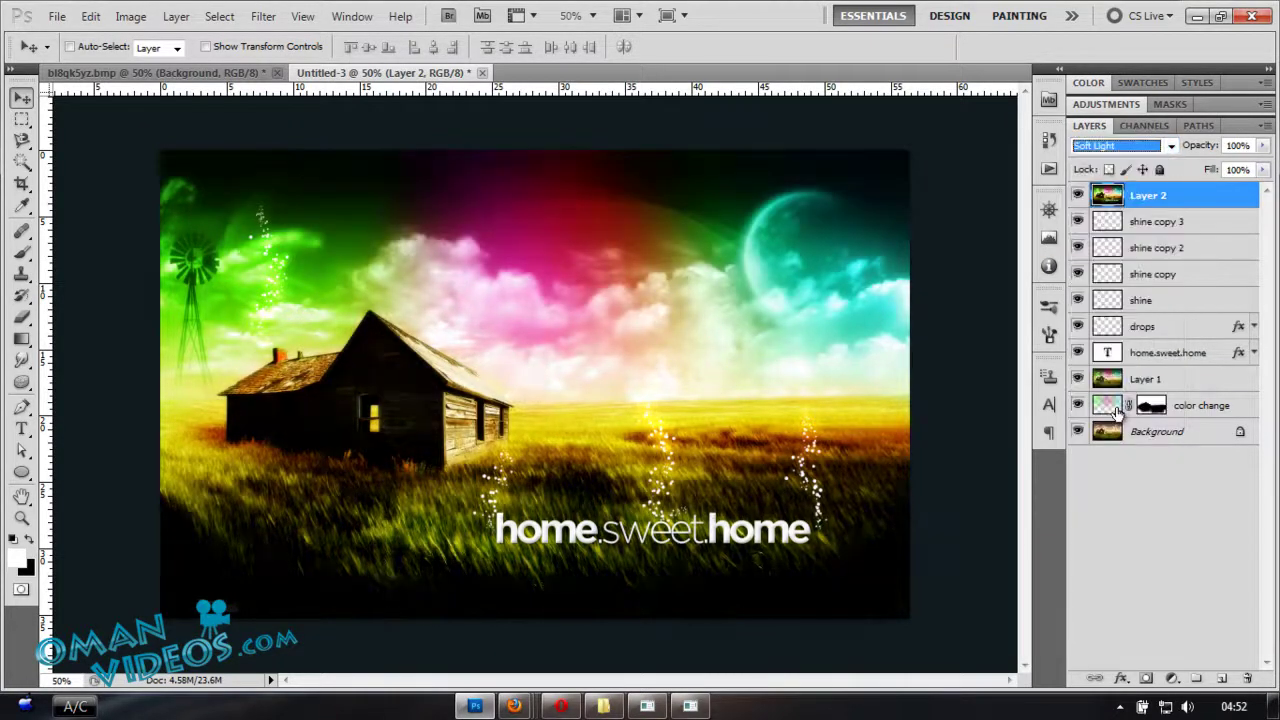
click(1128, 147)
click(1129, 390)
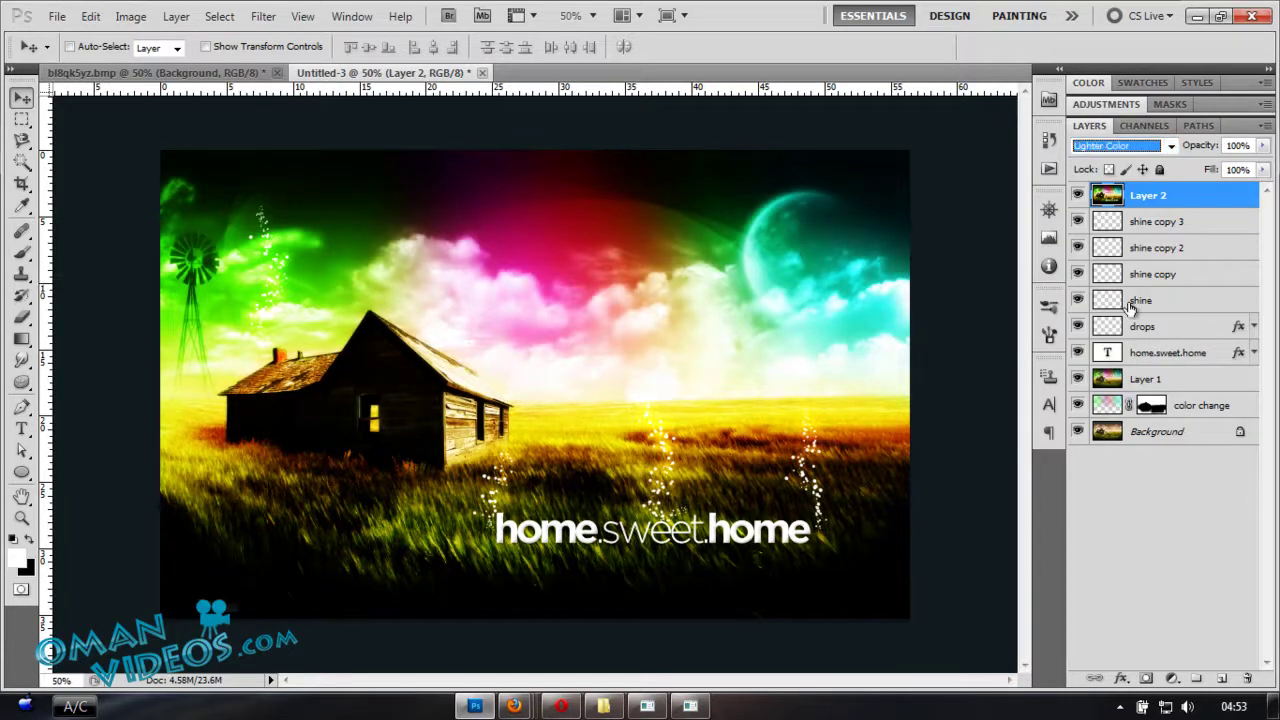
key(Up)
key(Up)
key(Up)
key(Up)
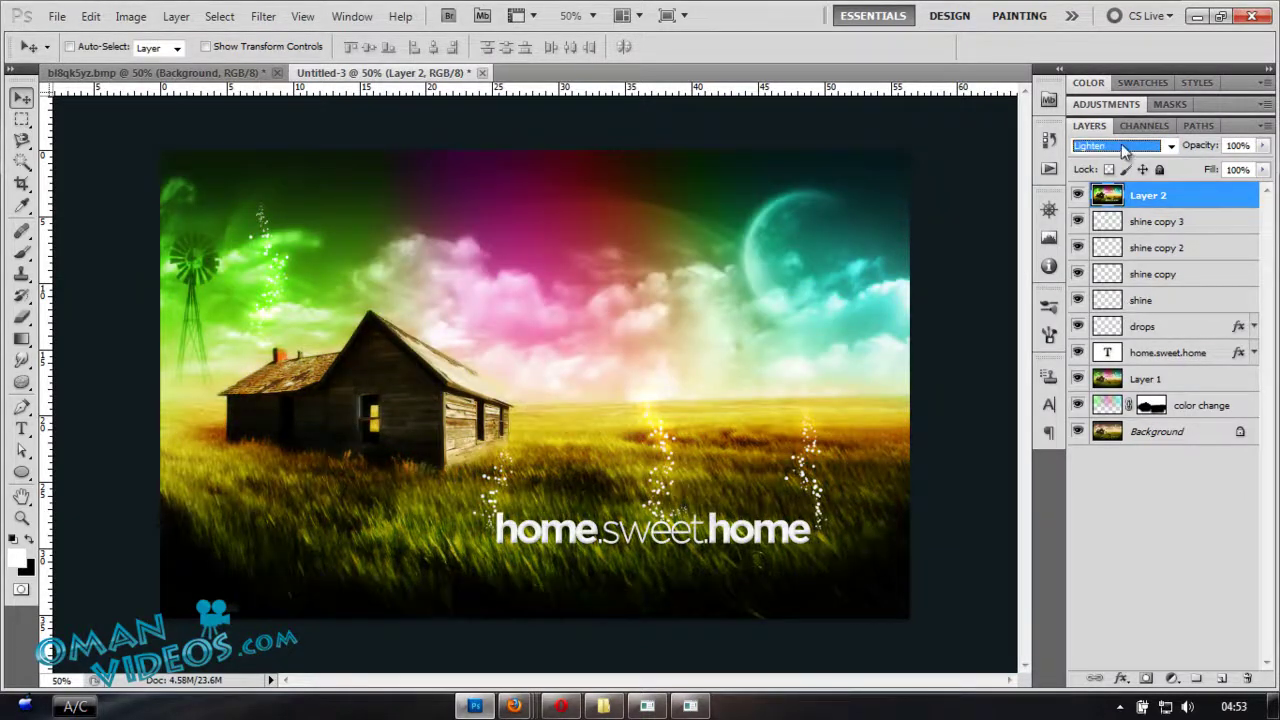
click(1124, 150)
click(1140, 328)
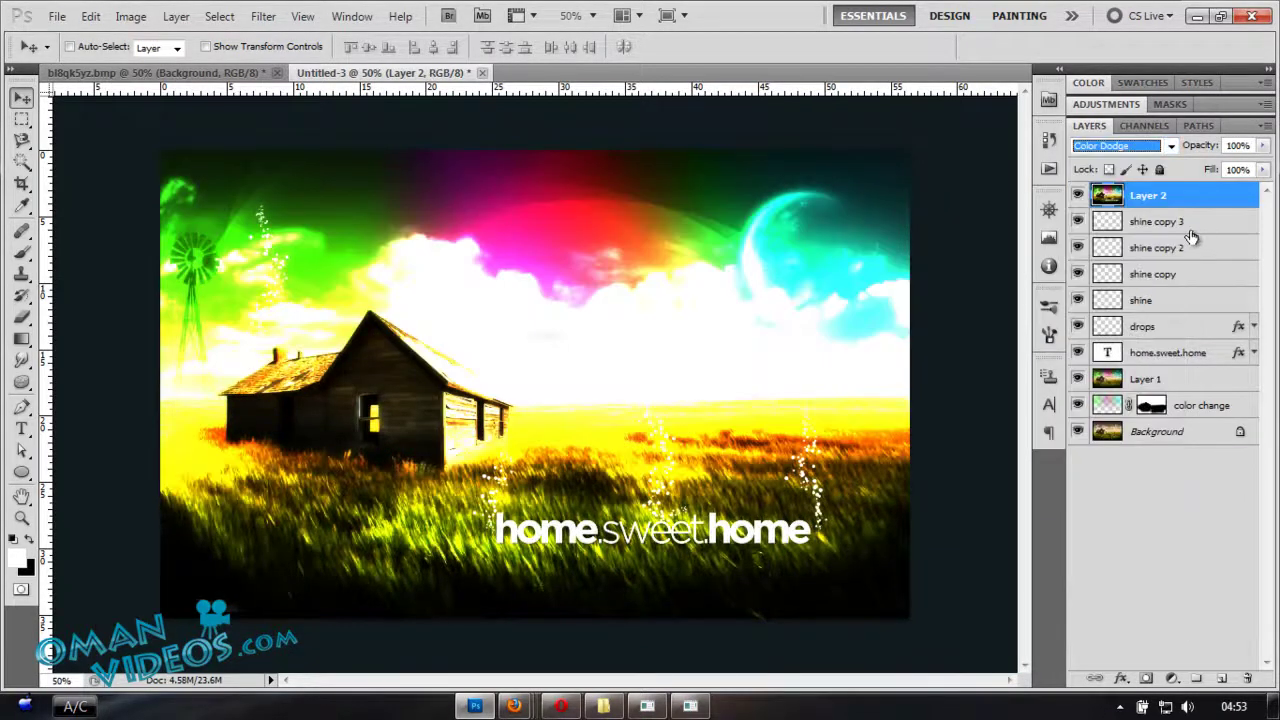
drag(1208, 149, 1042, 158)
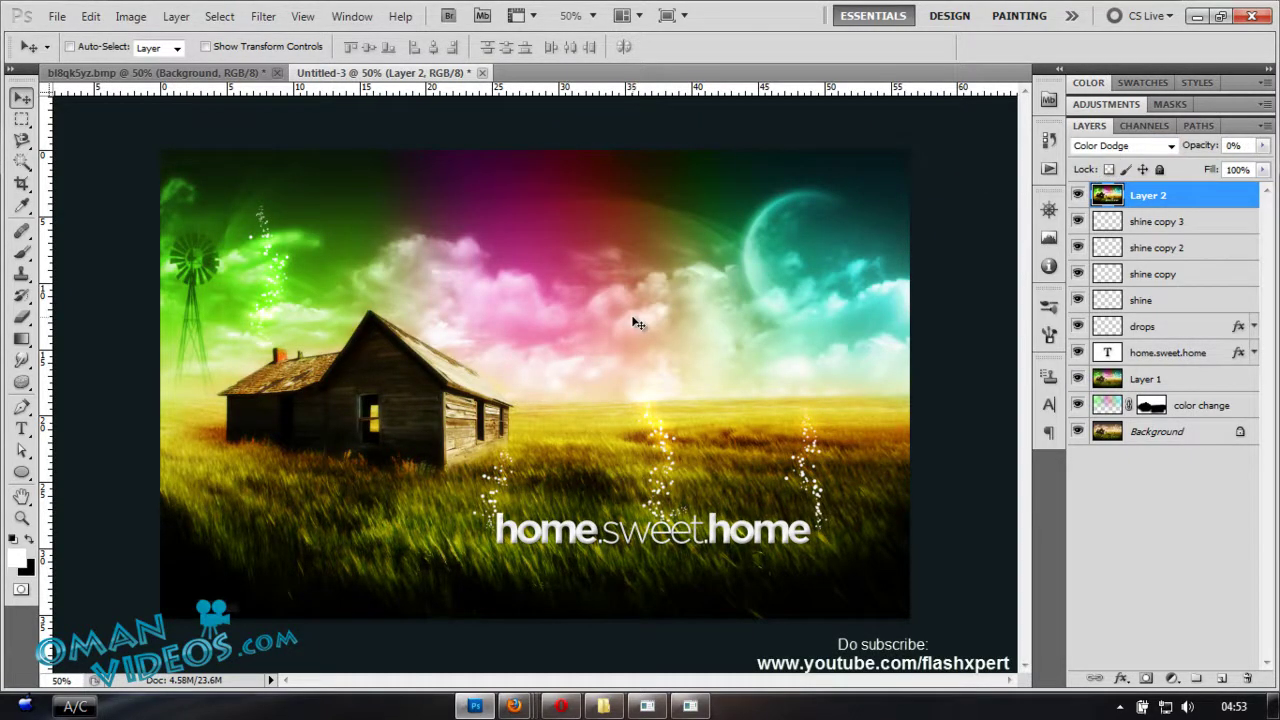